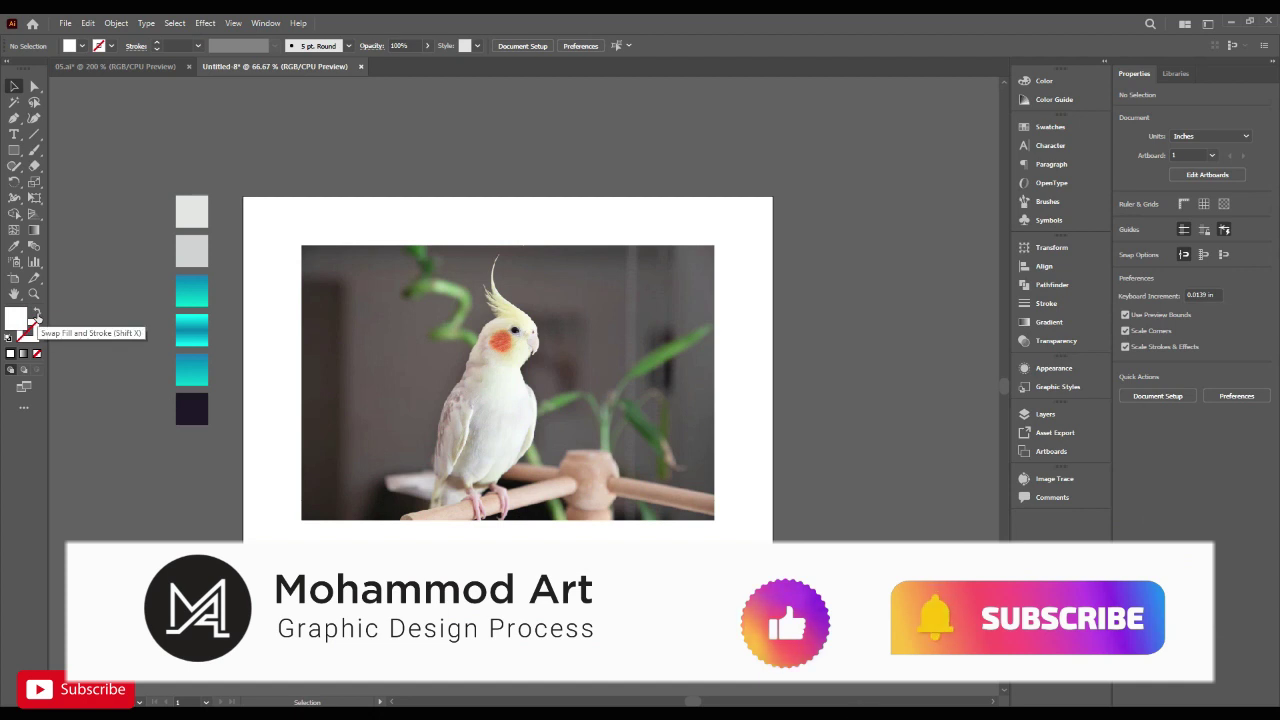
Set the drawing colours to no fill and a black stroke.
{"action": "left_click", "coordinate": [36, 314]}
{"action": "left_click", "coordinate": [28, 331]}
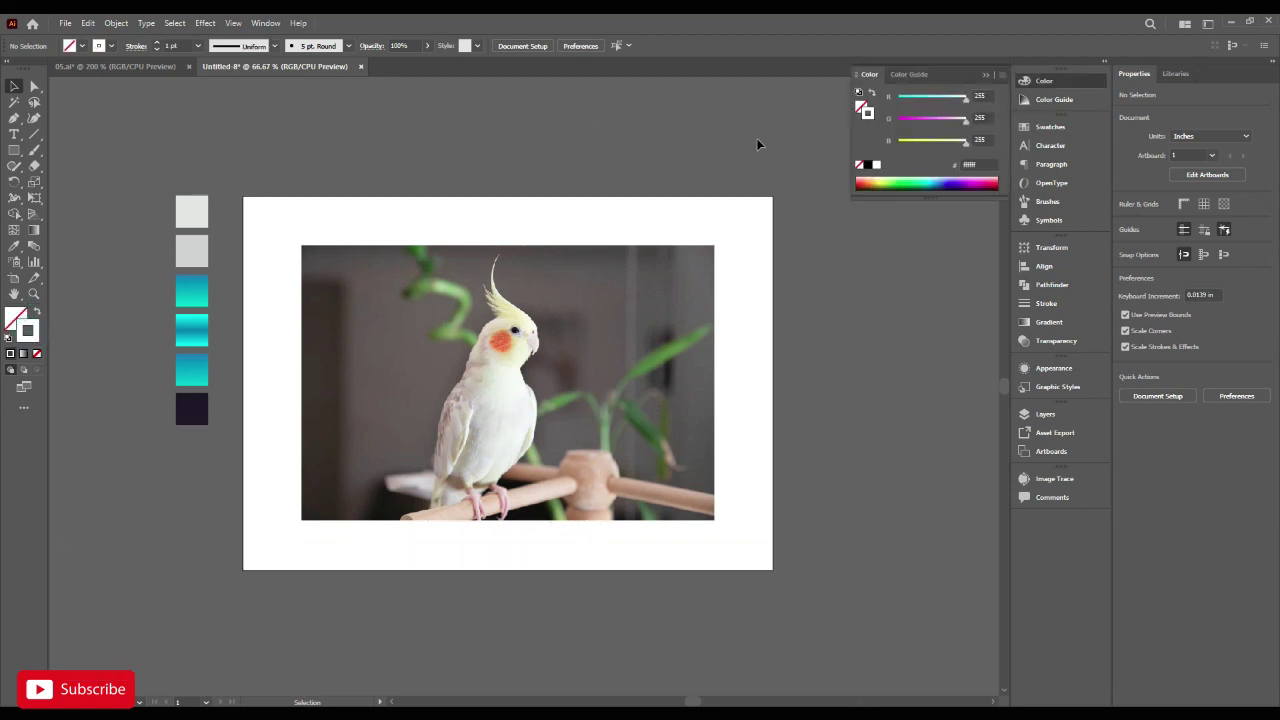
{"action": "left_click", "coordinate": [869, 166]}
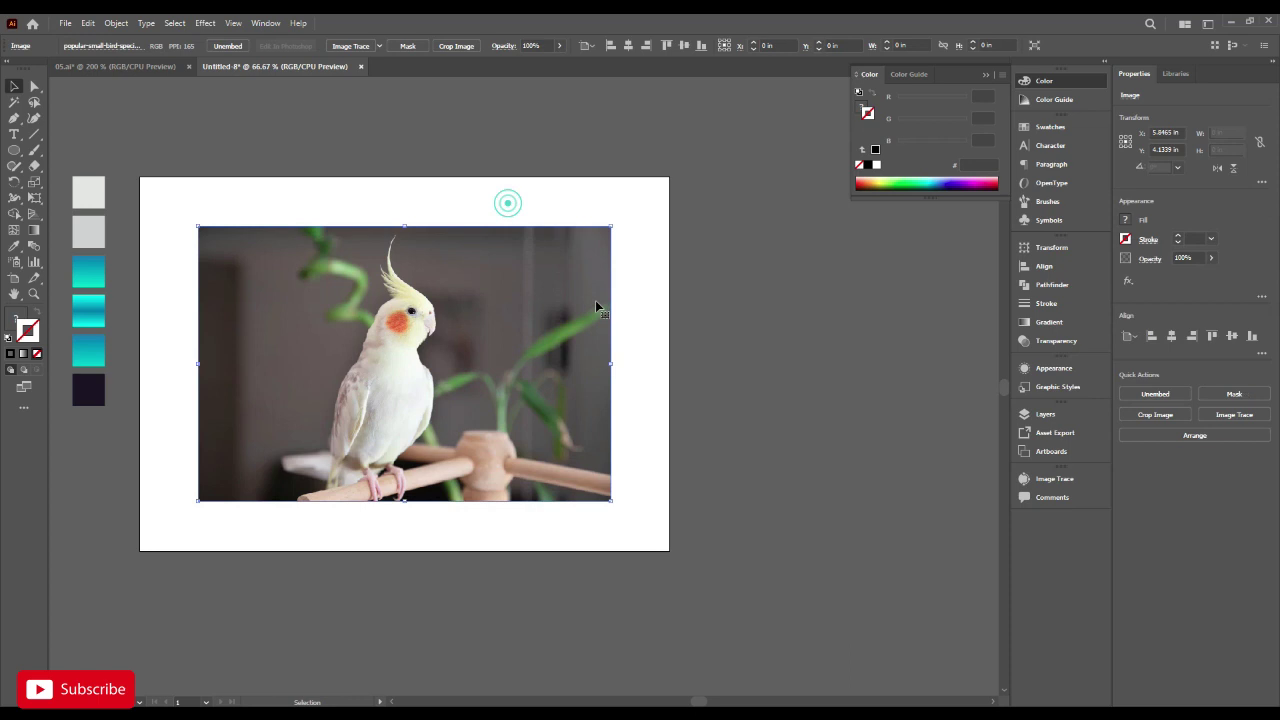
Lock the selected cockatiel photo in place as the tracing reference.
{"action": "left_click", "coordinate": [116, 22]}
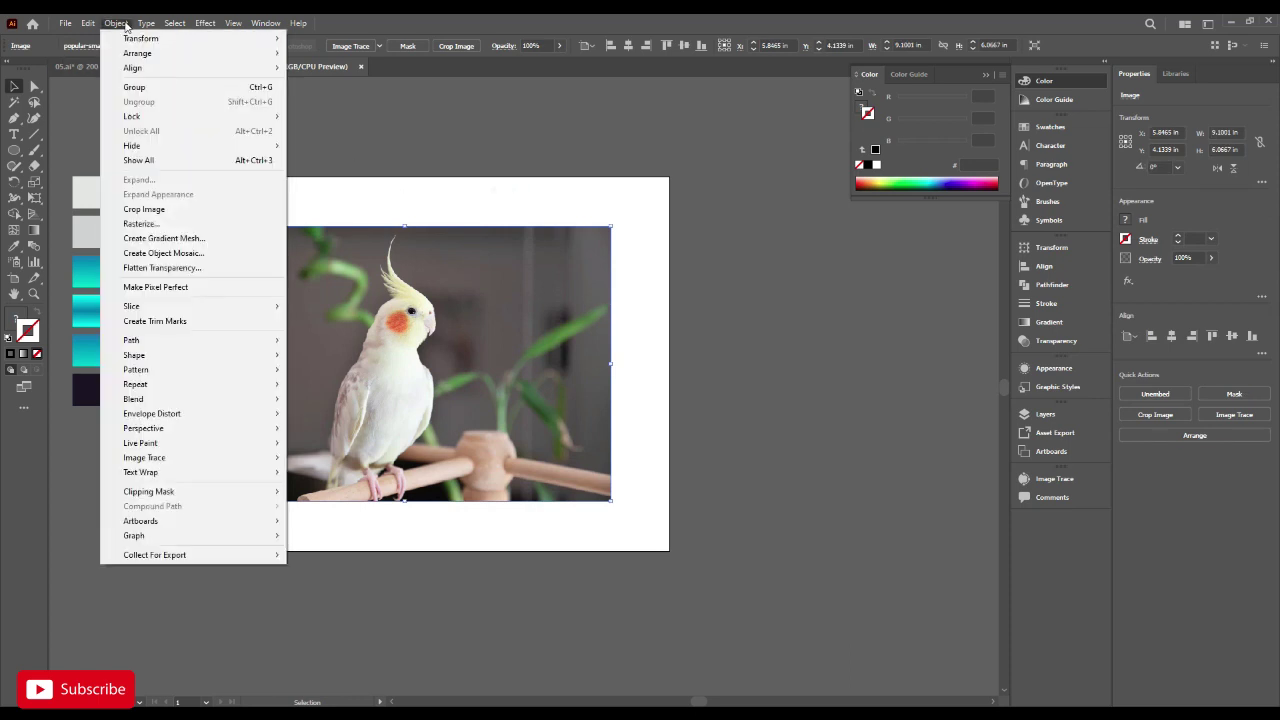
{"action": "mouse_move", "coordinate": [151, 120]}
{"action": "left_click", "coordinate": [335, 116]}
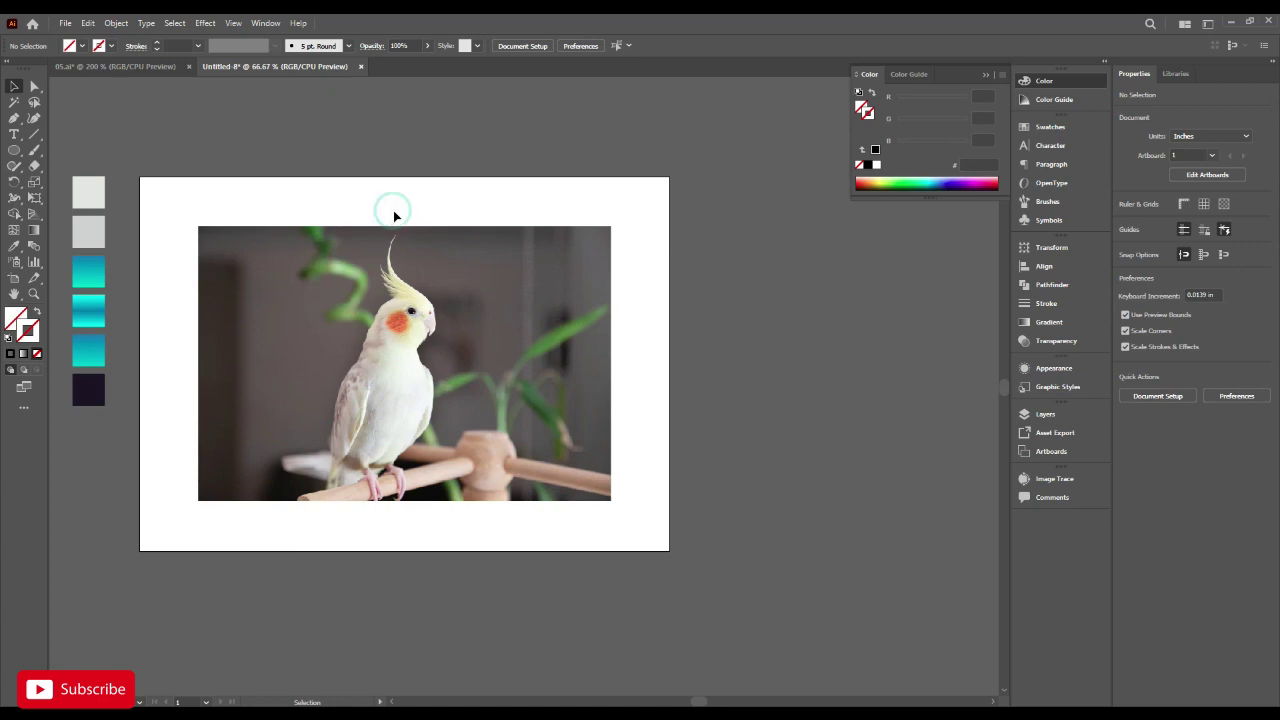
Set the stroke weight to 0.5 pt and trace the beak's front edge from its tip to its top with the Curvature tool.
{"action": "left_click", "coordinate": [158, 46]}
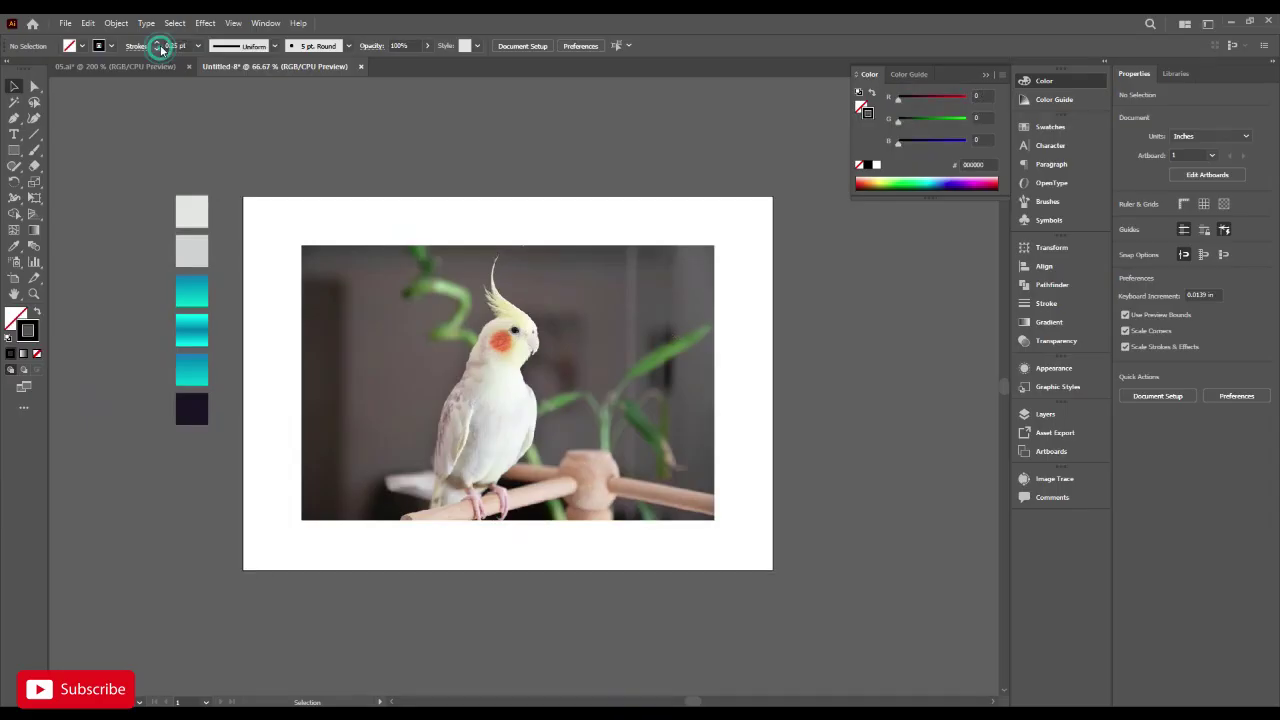
{"action": "left_click", "coordinate": [160, 48]}
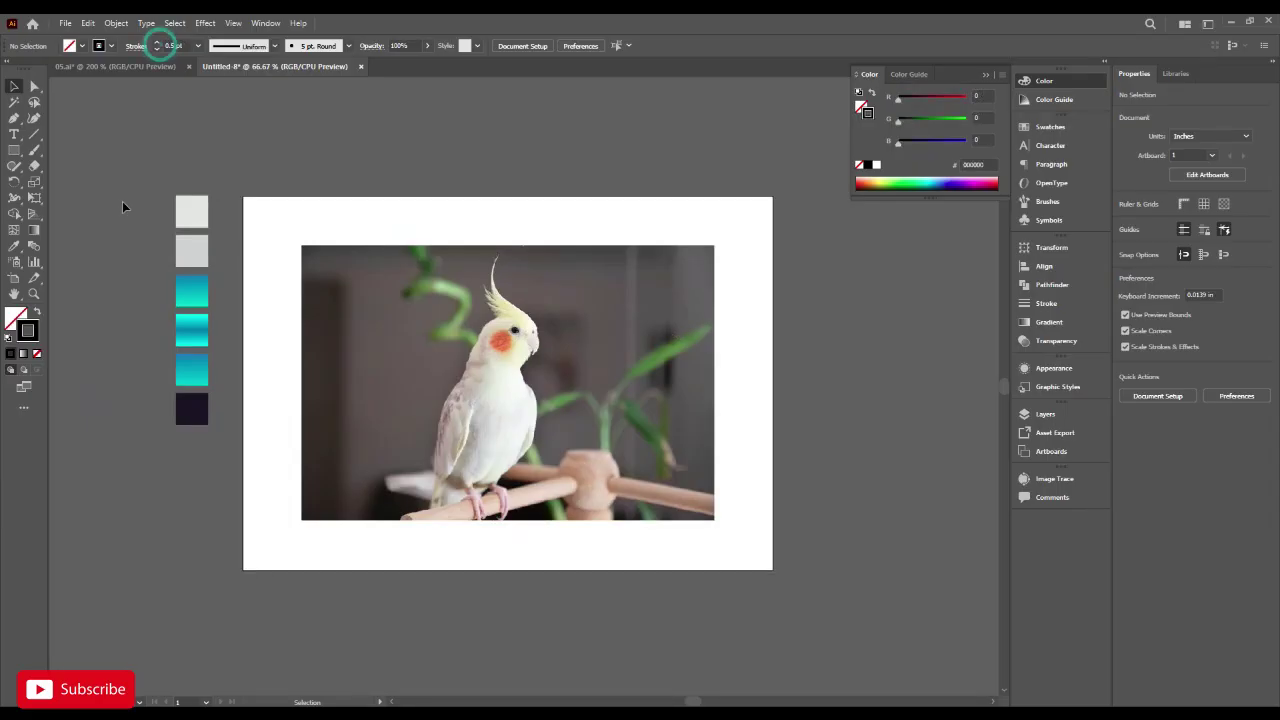
{"action": "left_click", "coordinate": [33, 117]}
{"action": "scroll", "coordinate": [541, 358], "scroll_direction": "up", "scroll_amount": 2}
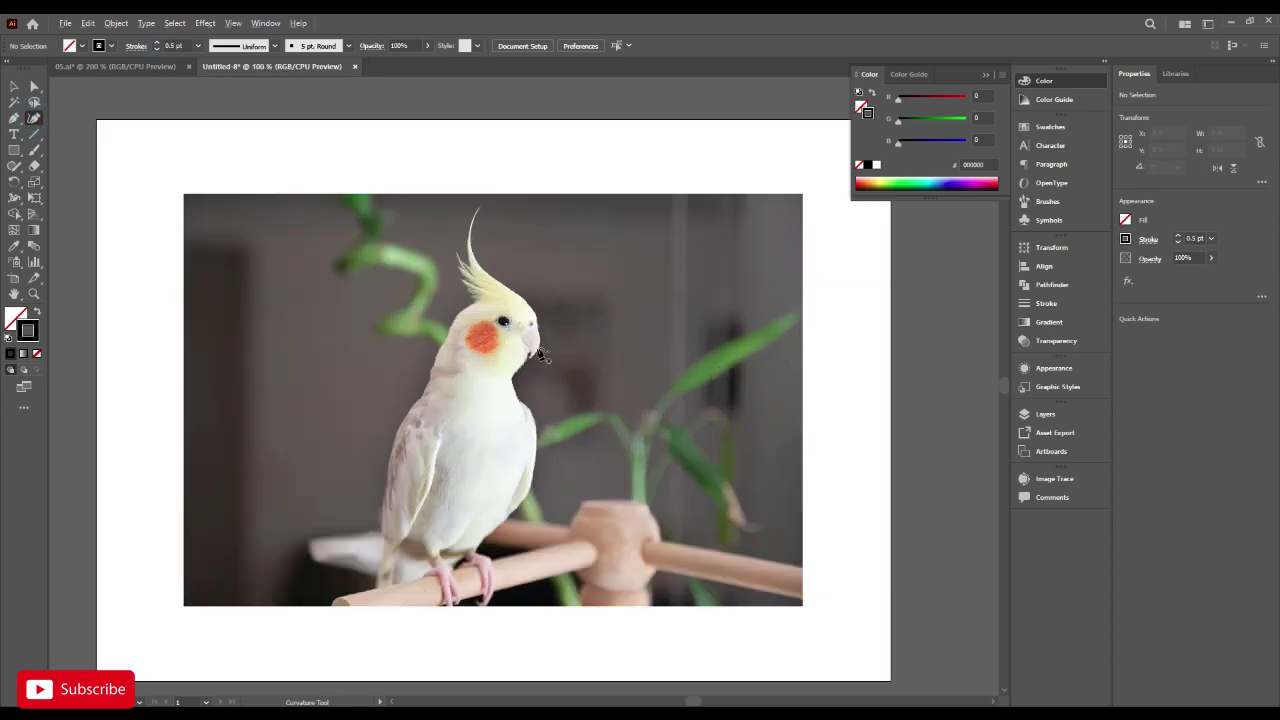
{"action": "scroll", "coordinate": [541, 356], "scroll_direction": "up", "scroll_amount": 2}
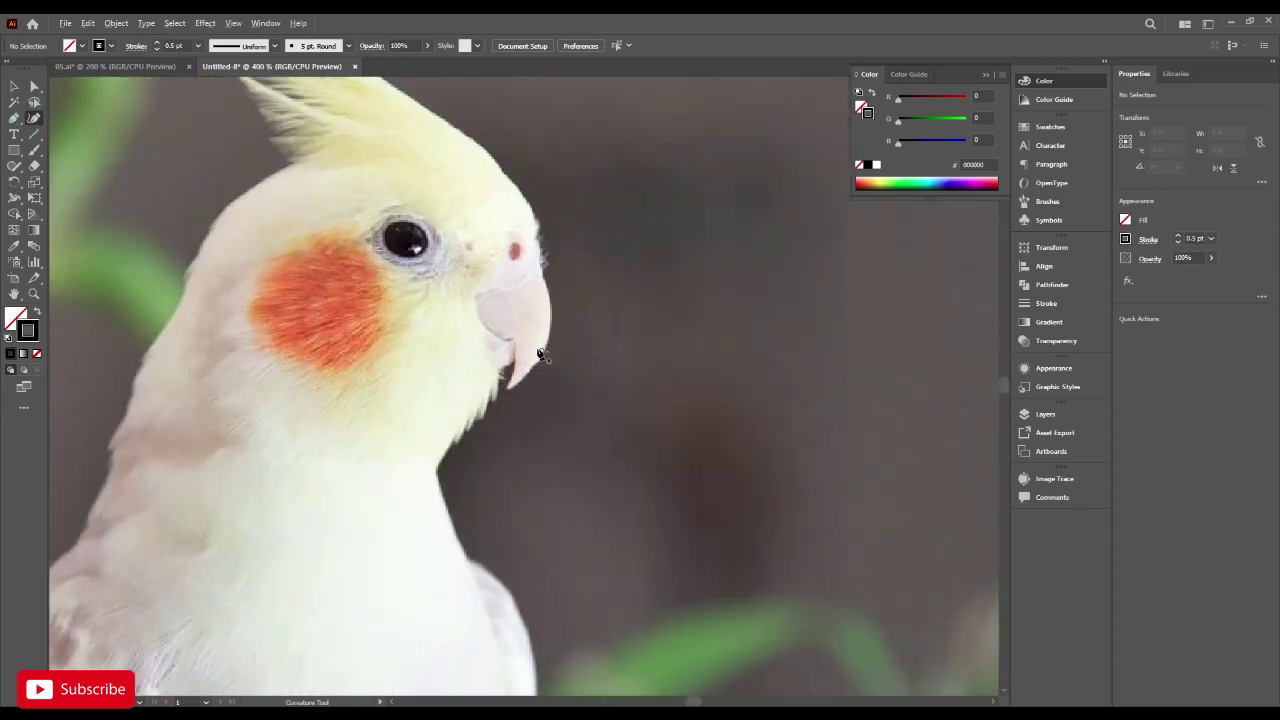
{"action": "scroll", "coordinate": [539, 354], "scroll_direction": "up", "scroll_amount": 1}
{"action": "scroll", "coordinate": [539, 354], "scroll_direction": "up", "scroll_amount": 1}
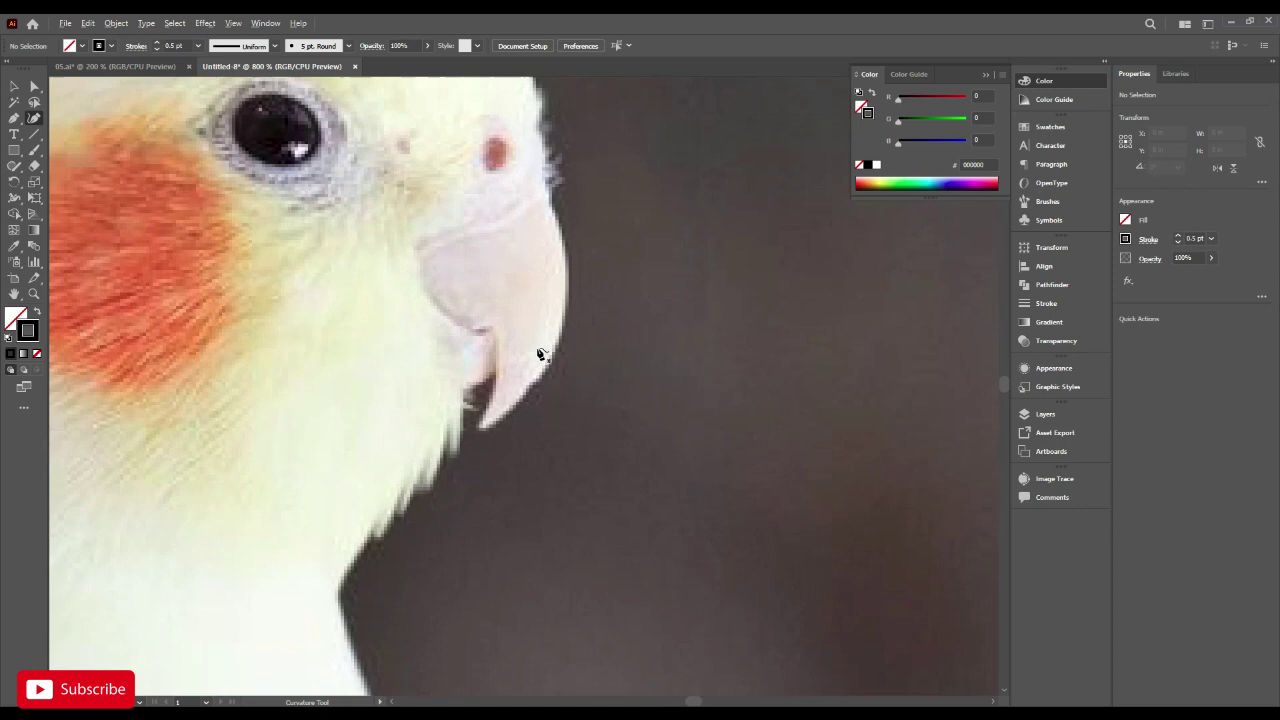
{"action": "left_click", "coordinate": [480, 431]}
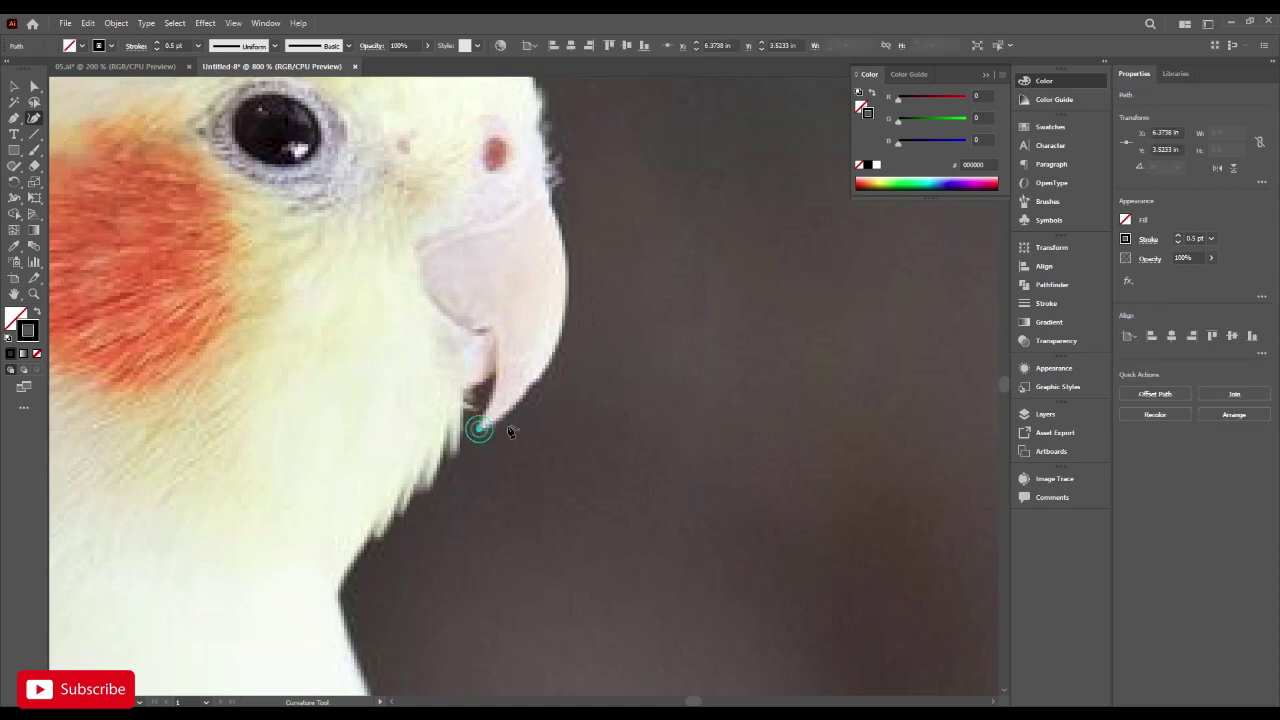
{"action": "left_click", "coordinate": [566, 257]}
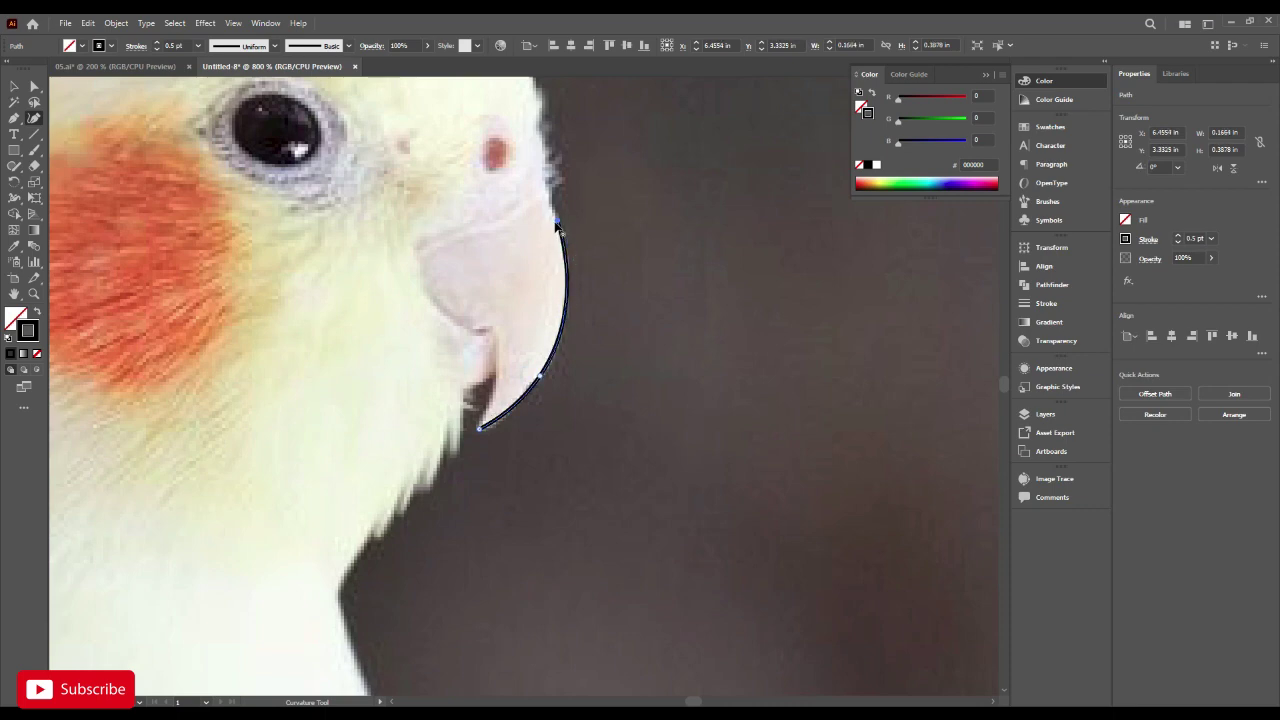
{"action": "left_click", "coordinate": [557, 221]}
Trace the beak's upper and inner edges, refine the points along the upper edge, and close the outline at the beak tip.
{"action": "left_click", "coordinate": [539, 234]}
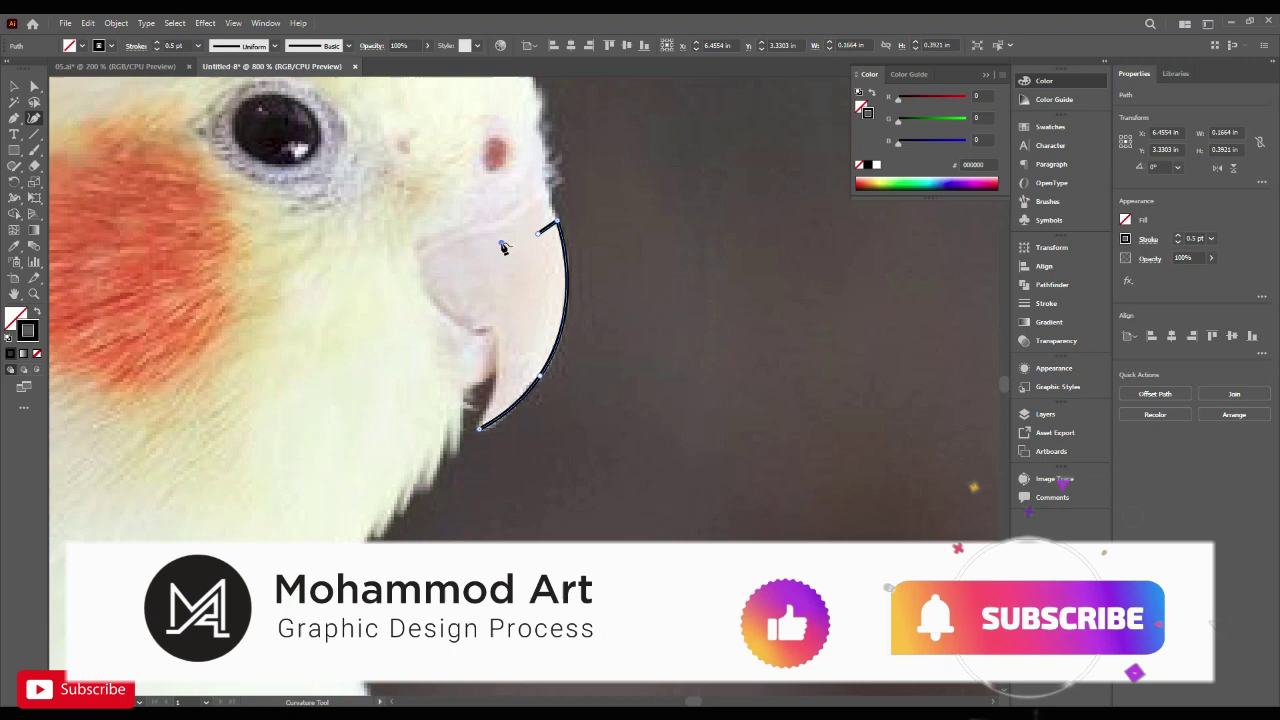
{"action": "left_click", "coordinate": [502, 244]}
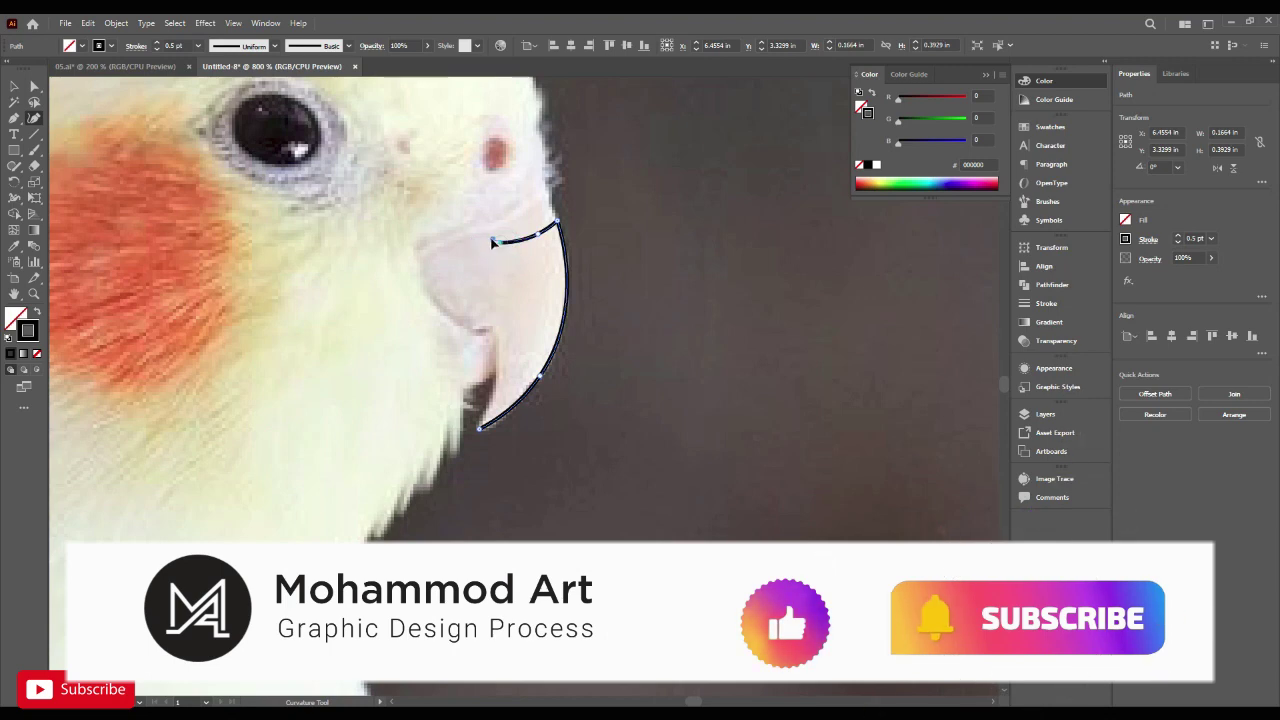
{"action": "left_click", "coordinate": [492, 242]}
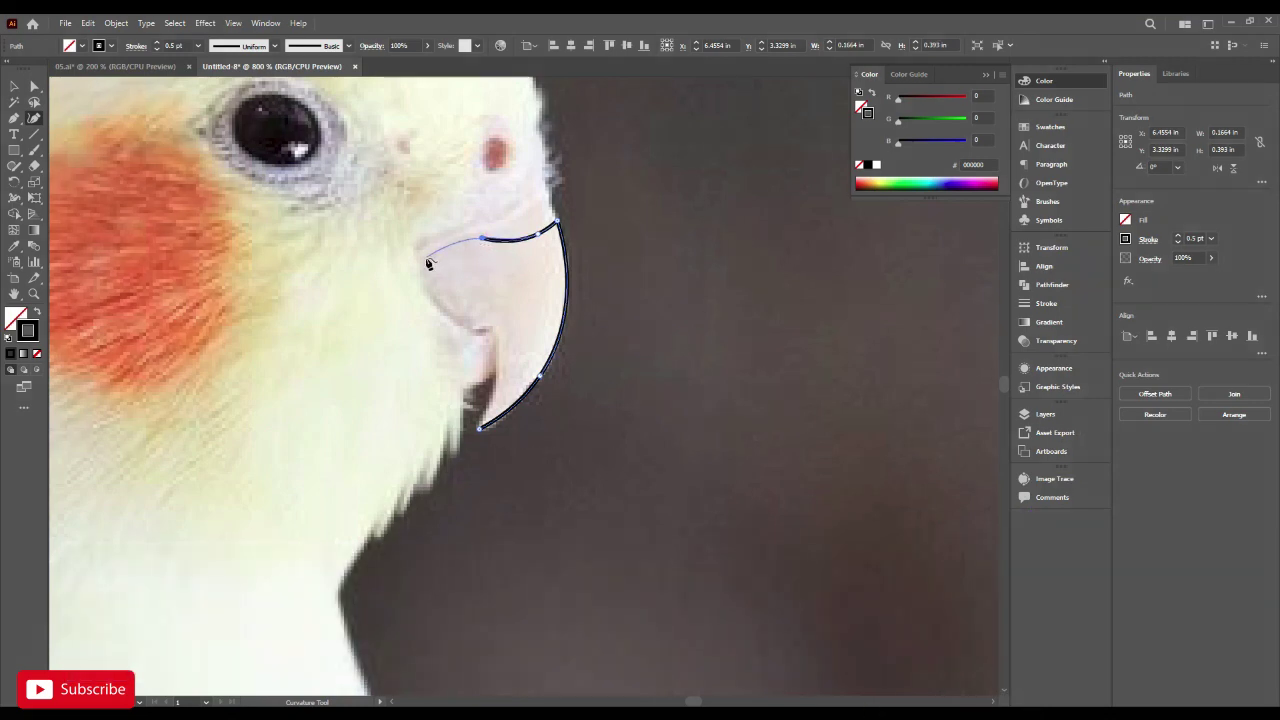
{"action": "left_click", "coordinate": [424, 261]}
{"action": "left_click", "coordinate": [551, 210]}
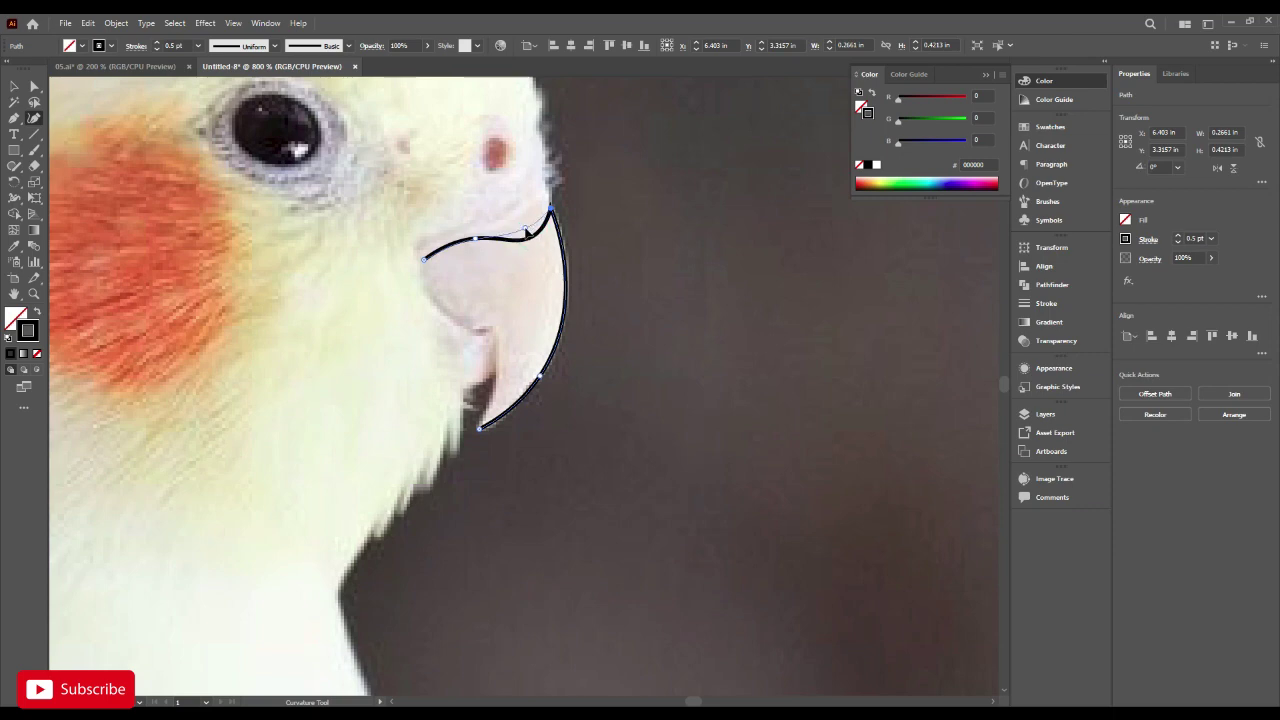
{"action": "left_click", "coordinate": [525, 232]}
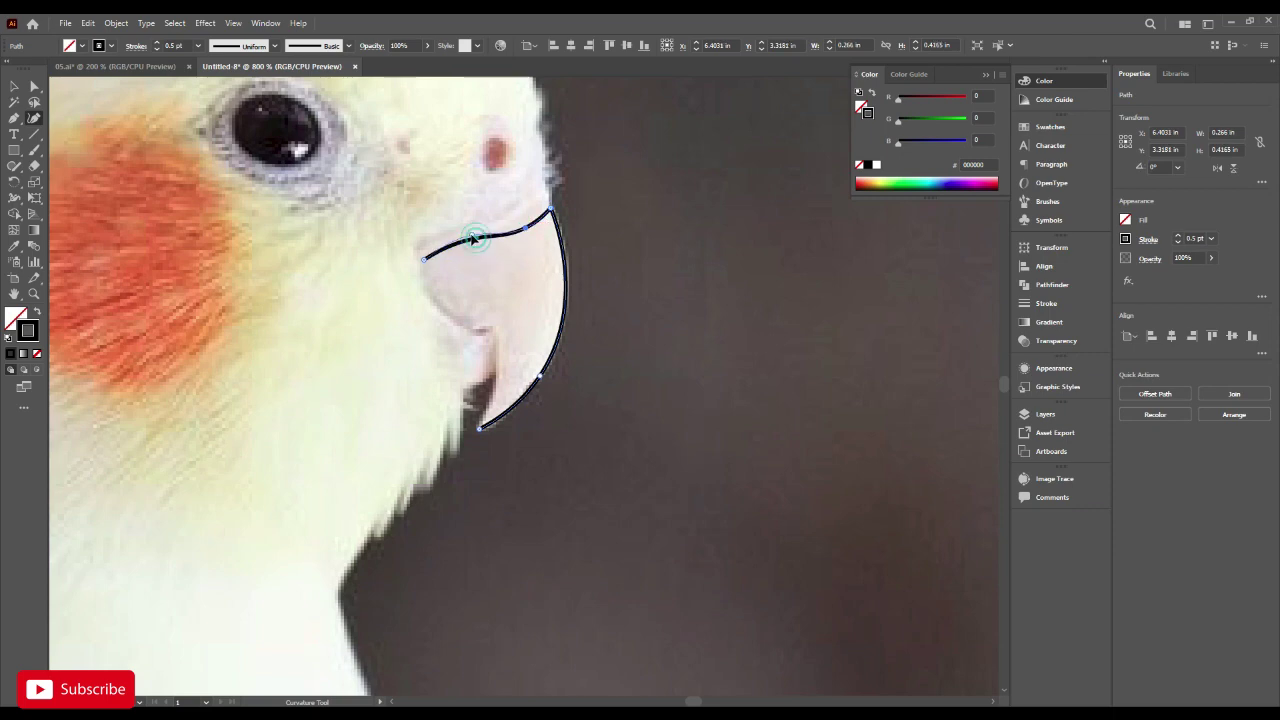
{"action": "left_click_drag", "start_coordinate": [473, 237], "coordinate": [472, 233]}
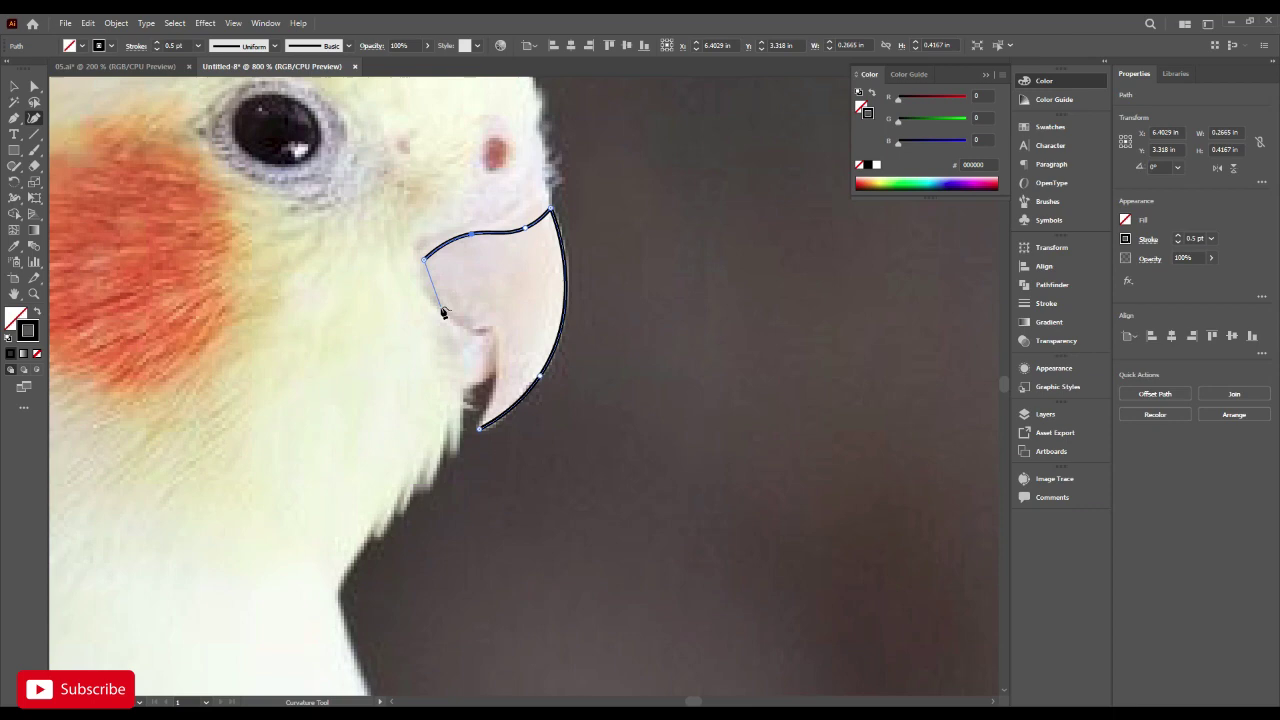
{"action": "left_click", "coordinate": [444, 309]}
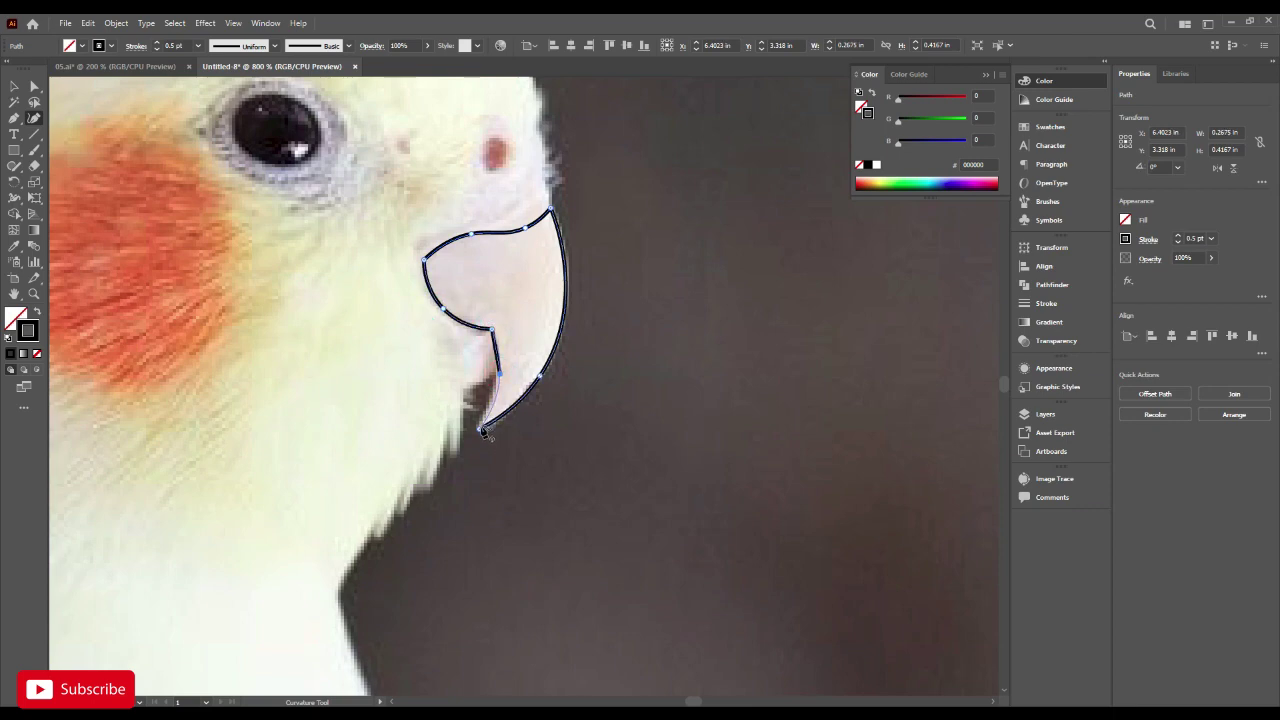
{"action": "left_click", "coordinate": [481, 431]}
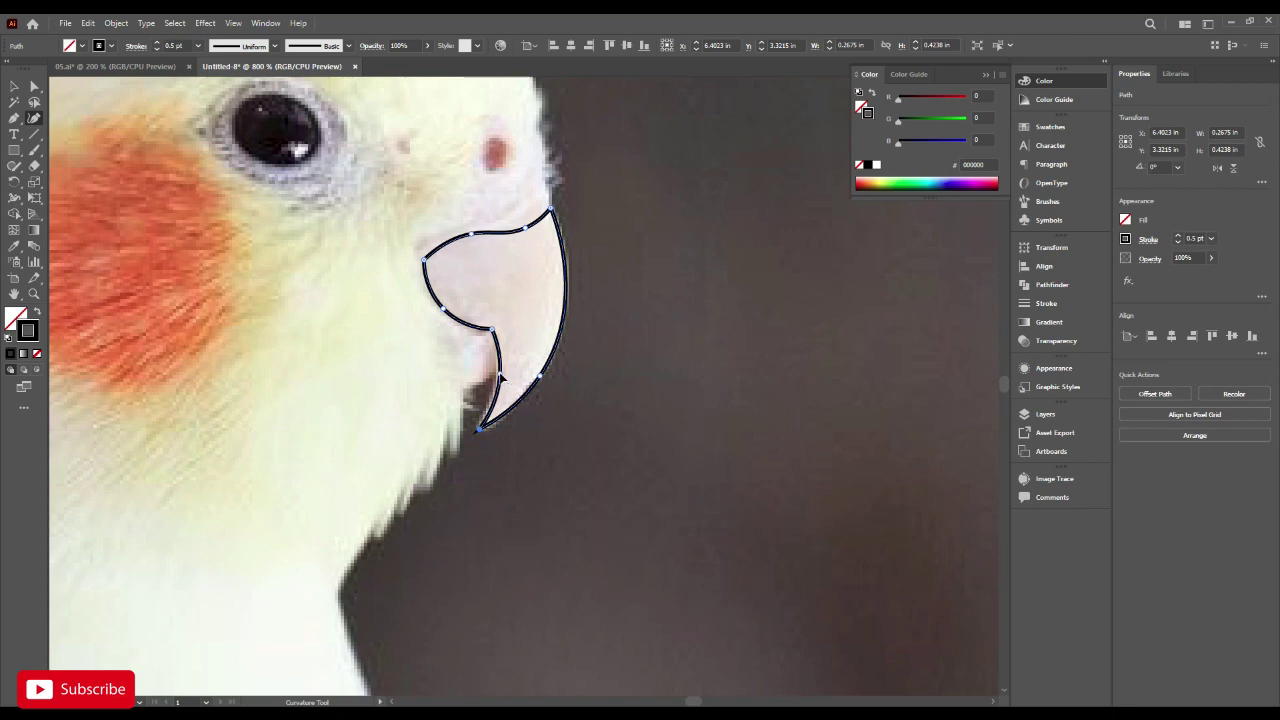
Start a separate path at the top of the beak and trace the forehead and crown towards the crest.
{"action": "scroll", "coordinate": [560, 437], "scroll_direction": "down", "scroll_amount": 1}
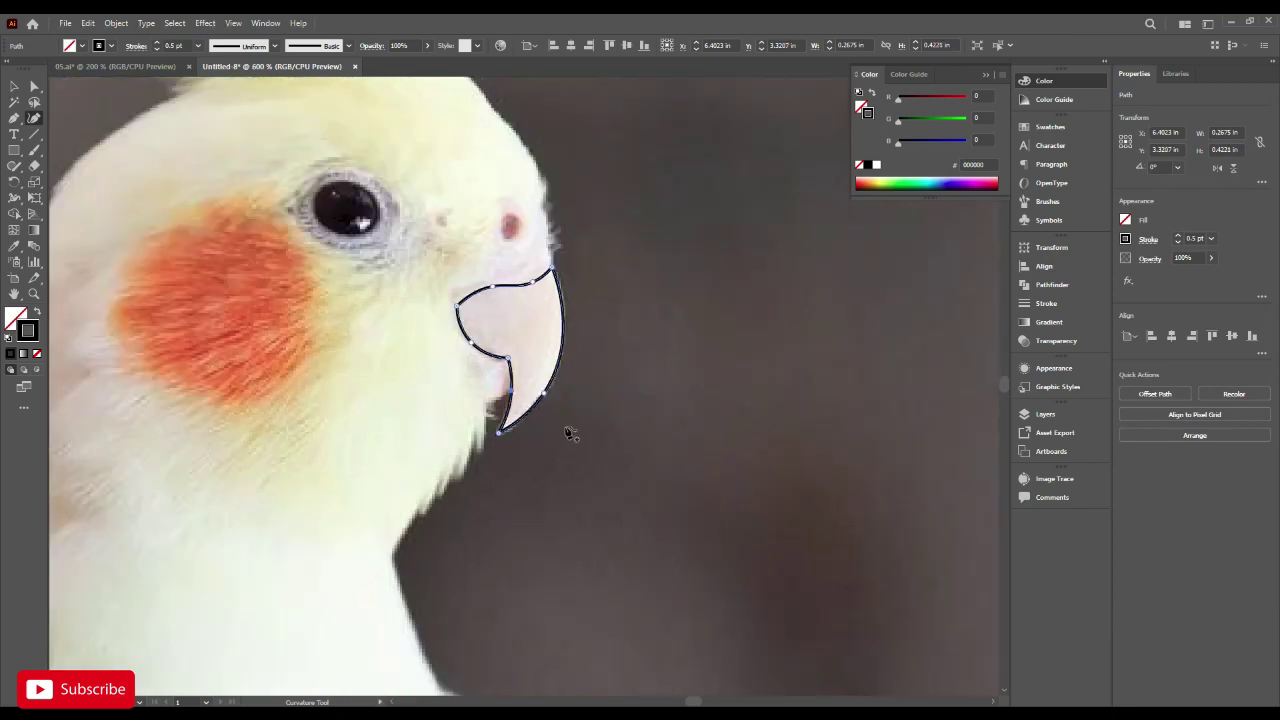
{"action": "left_click_drag", "start_coordinate": [569, 424], "coordinate": [585, 504]}
{"action": "scroll", "coordinate": [596, 333], "scroll_direction": "up", "scroll_amount": 1}
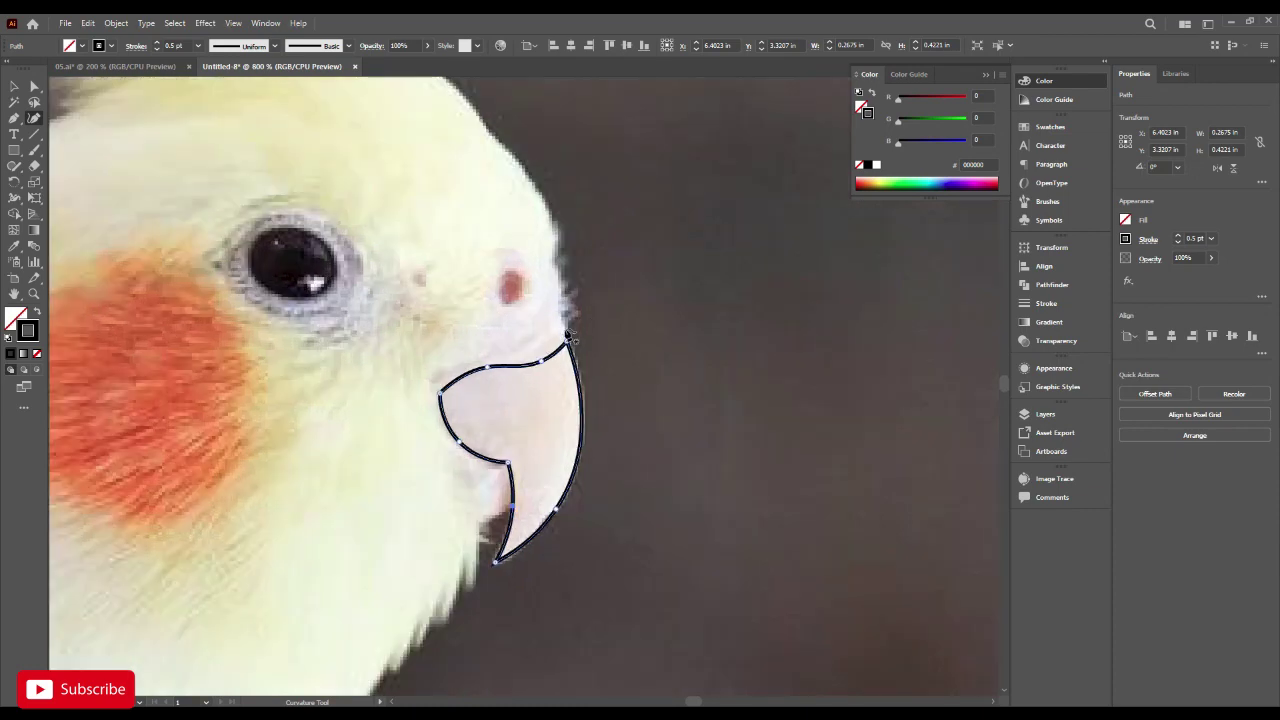
{"action": "left_click", "coordinate": [563, 335]}
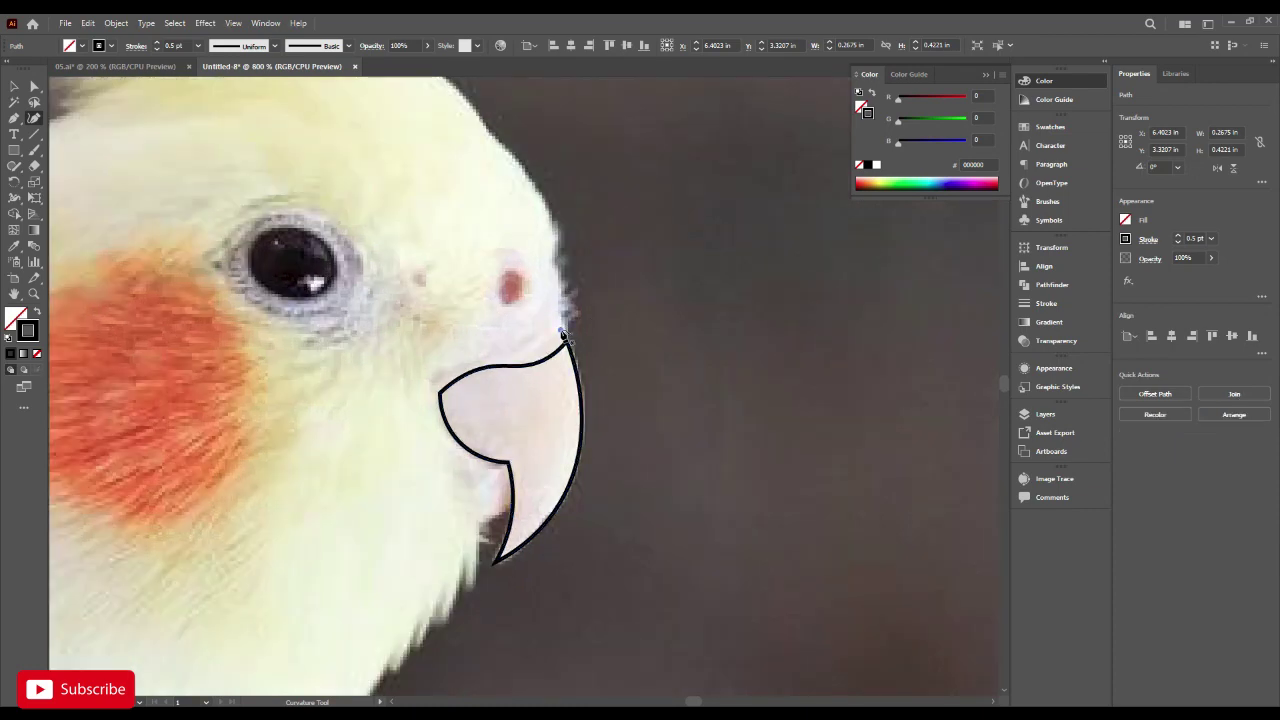
{"action": "scroll", "coordinate": [563, 335], "scroll_direction": "up", "scroll_amount": 1}
{"action": "left_click", "coordinate": [552, 302]}
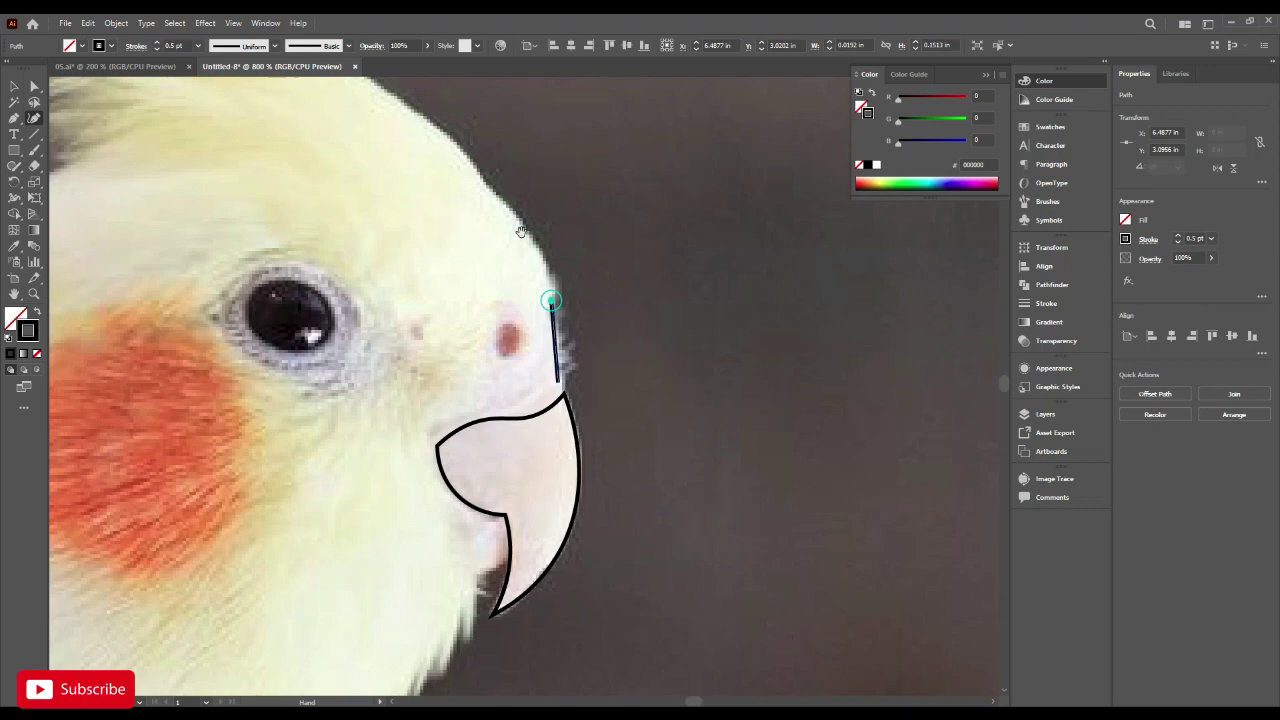
{"action": "left_click_drag", "start_coordinate": [552, 302], "coordinate": [596, 386]}
{"action": "left_click", "coordinate": [527, 266]}
{"action": "left_click_drag", "start_coordinate": [527, 266], "coordinate": [575, 332]}
{"action": "left_click", "coordinate": [391, 189]}
{"action": "left_click_drag", "start_coordinate": [391, 189], "coordinate": [528, 382]}
Trace both sides of the tall crest feather and finish its back edge with a corner point at the base.
{"action": "scroll", "coordinate": [375, 258], "scroll_direction": "up", "scroll_amount": 4}
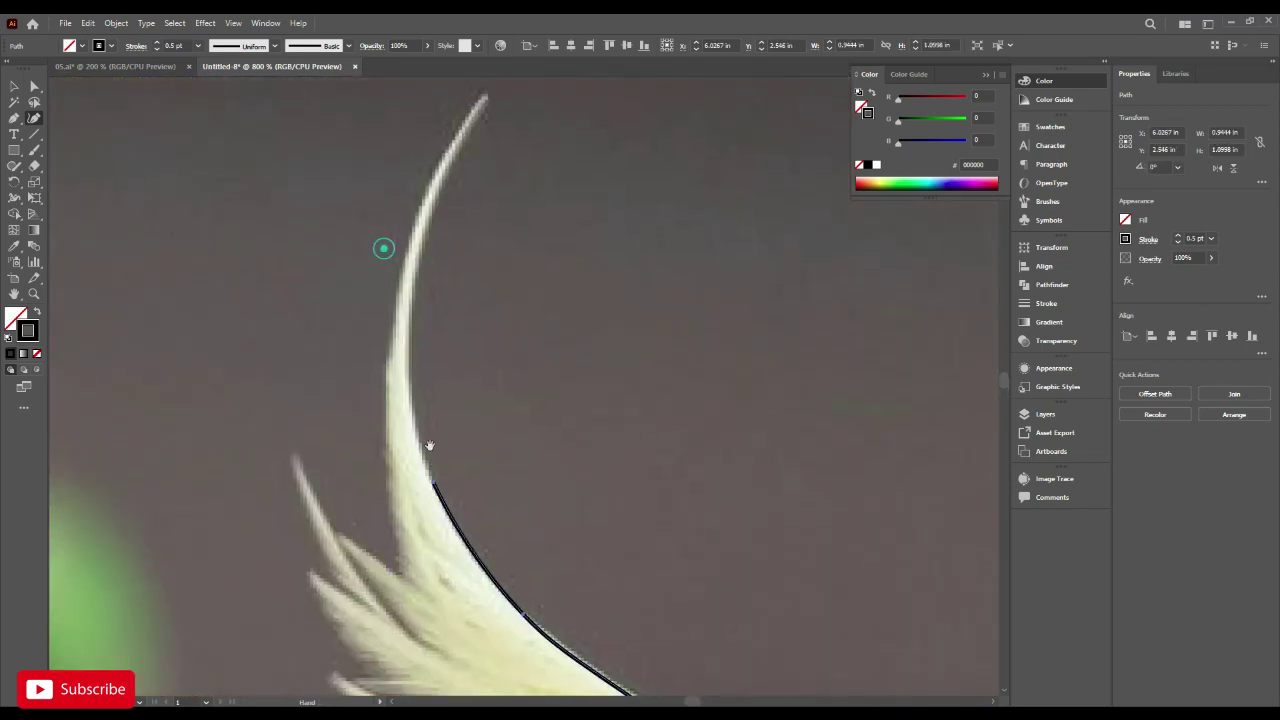
{"action": "left_click", "coordinate": [437, 182]}
{"action": "left_click_drag", "start_coordinate": [541, 478], "coordinate": [490, 380]}
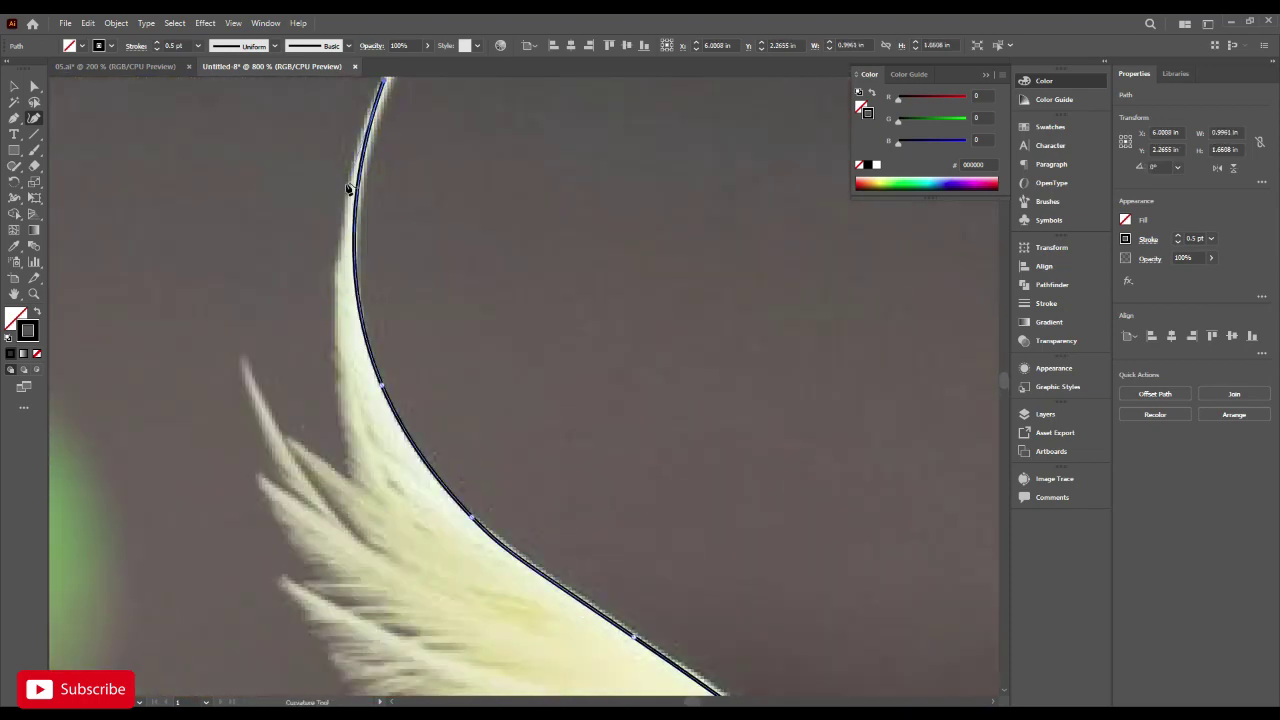
{"action": "left_click", "coordinate": [345, 172]}
{"action": "left_click", "coordinate": [350, 467]}
{"action": "left_click_drag", "start_coordinate": [306, 505], "coordinate": [383, 457]}
{"action": "double_click", "coordinate": [428, 421]}
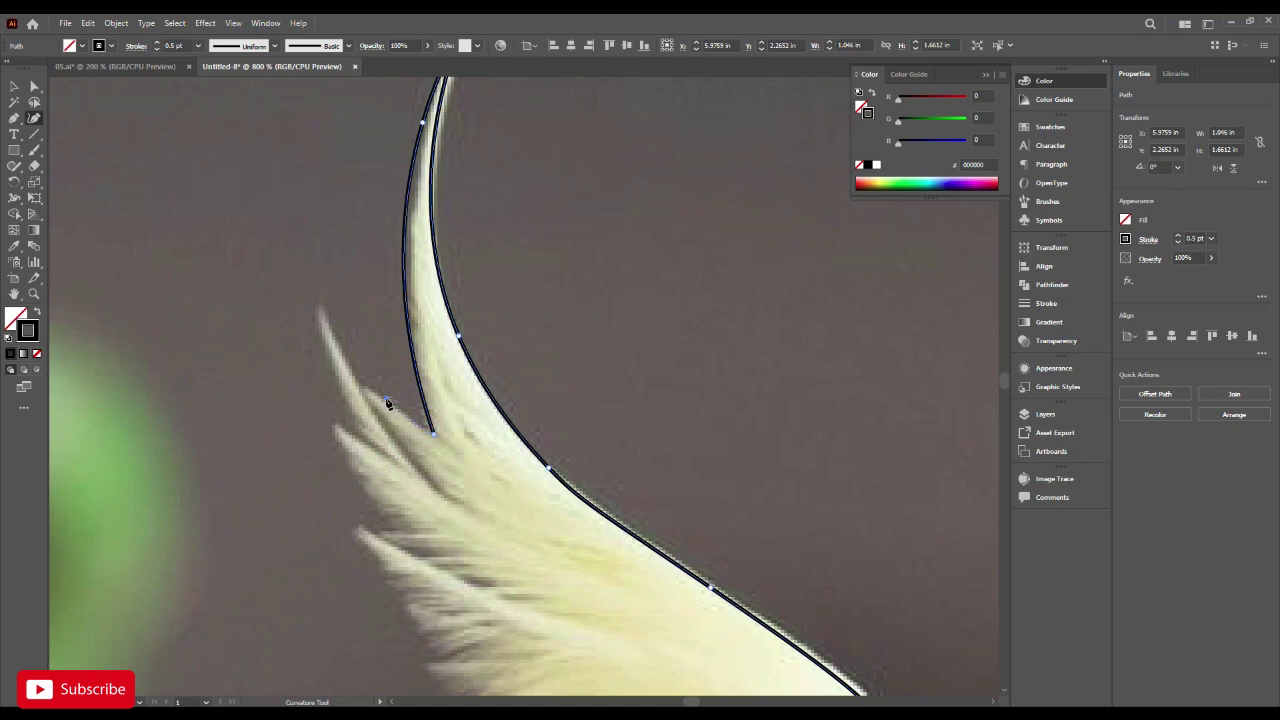
Trace the two short feathers behind the tall crest feather as curved, pointed spikes.
{"action": "left_click", "coordinate": [323, 306]}
{"action": "scroll", "coordinate": [330, 320], "scroll_direction": "down", "scroll_amount": 2}
{"action": "scroll", "coordinate": [330, 320], "scroll_direction": "right", "scroll_amount": 1}
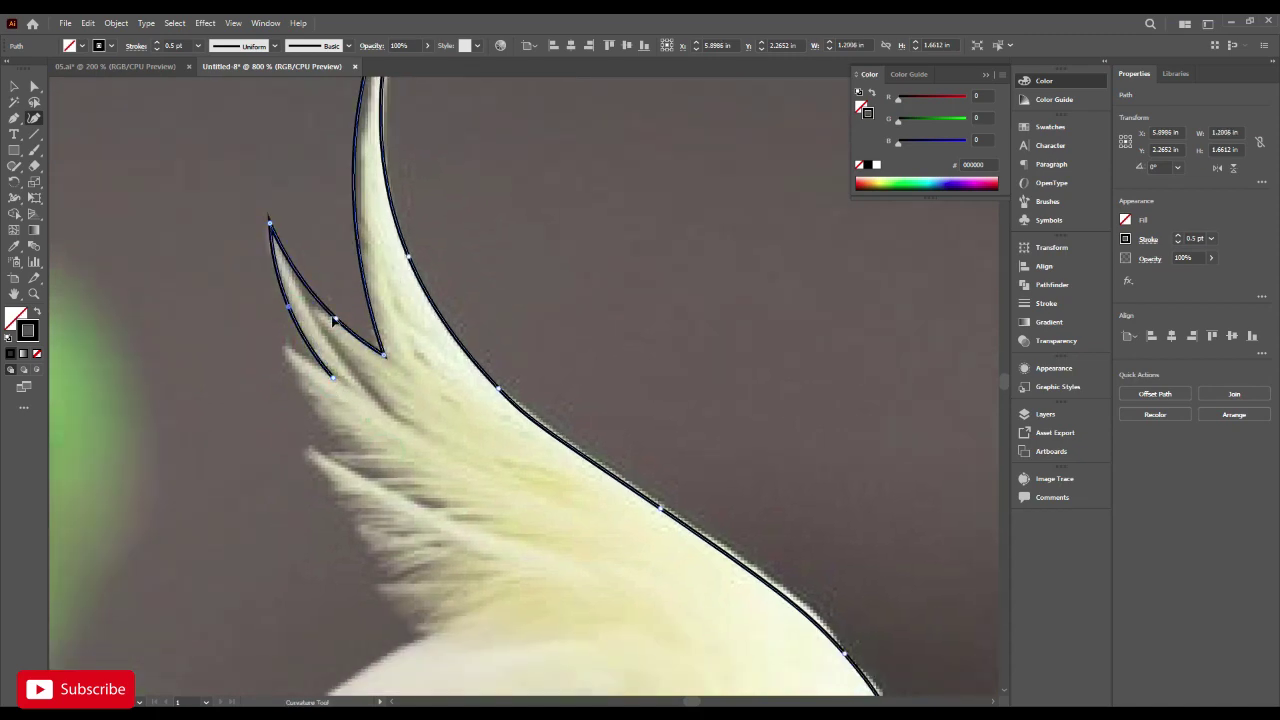
{"action": "scroll", "coordinate": [333, 320], "scroll_direction": "up", "scroll_amount": 2}
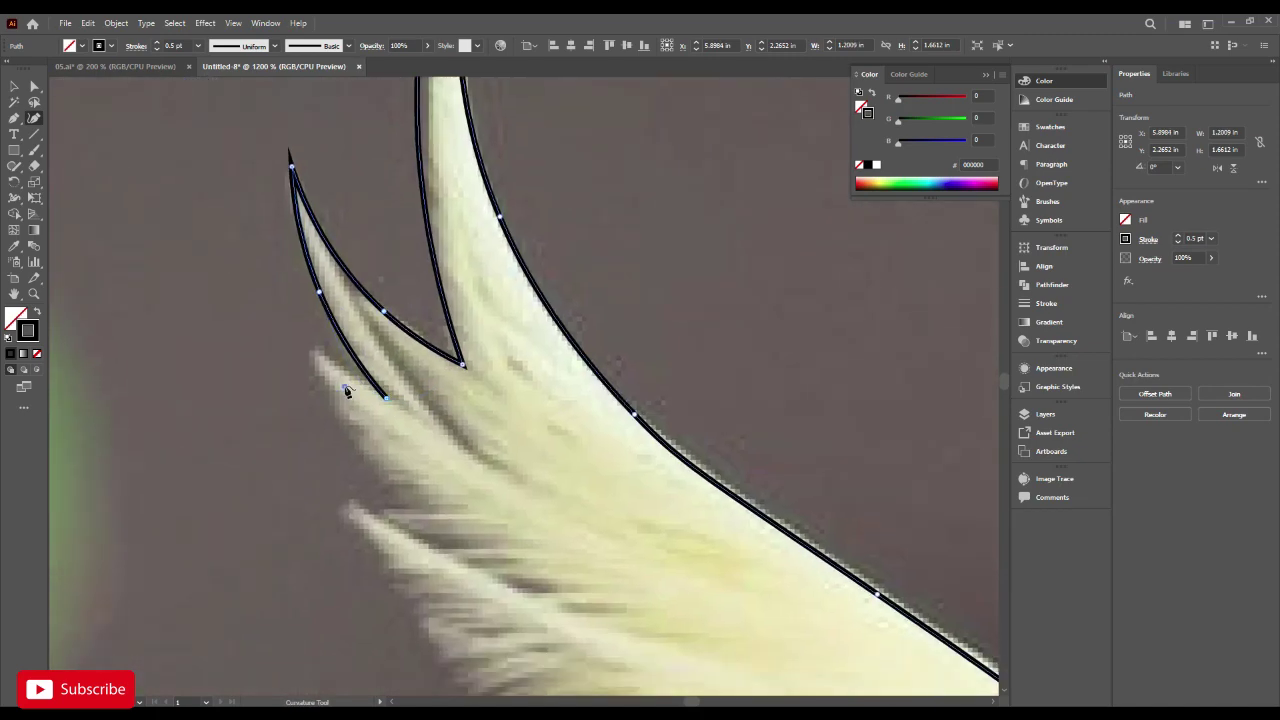
{"action": "left_click", "coordinate": [298, 348]}
{"action": "scroll", "coordinate": [295, 345], "scroll_direction": "up", "scroll_amount": 1}
{"action": "left_click", "coordinate": [366, 459]}
{"action": "left_click", "coordinate": [444, 535]}
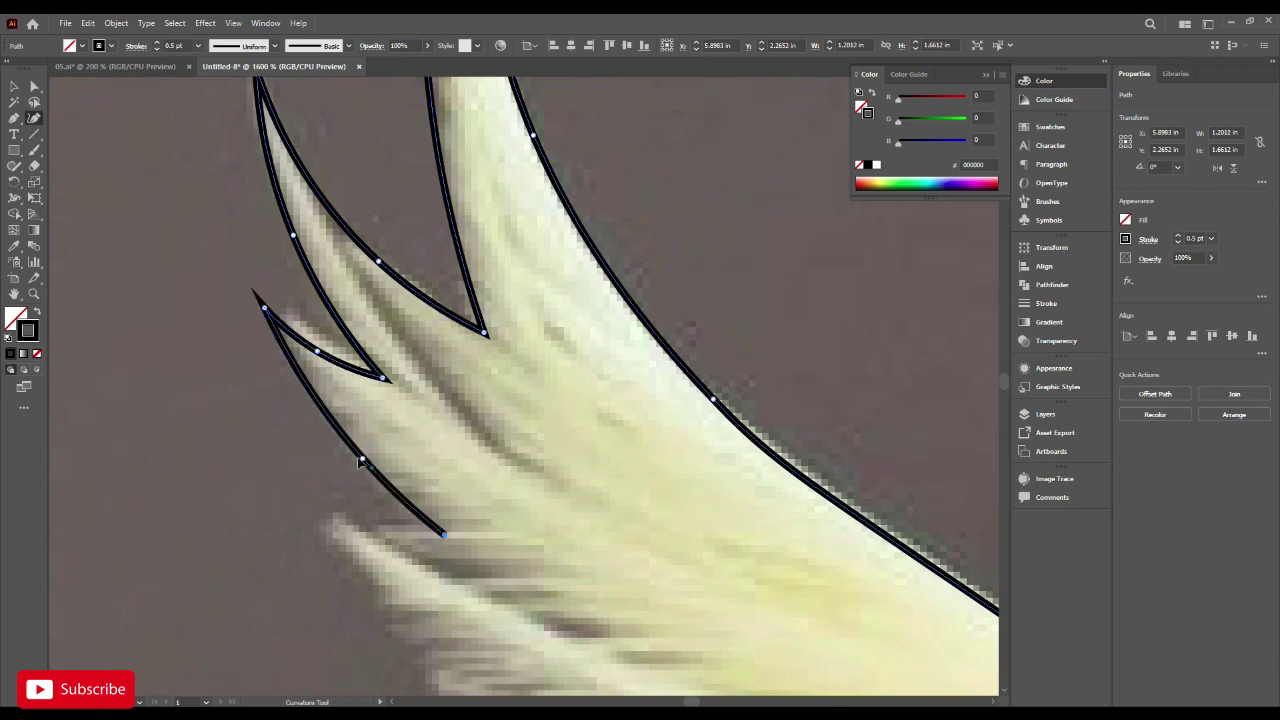
{"action": "left_click_drag", "start_coordinate": [361, 459], "coordinate": [354, 448]}
Trace the lowest crest feather as a pointed spike and curve its back edge down to the crest's base.
{"action": "left_click_drag", "start_coordinate": [346, 526], "coordinate": [374, 434]}
{"action": "left_click", "coordinate": [380, 424]}
{"action": "left_click", "coordinate": [336, 391]}
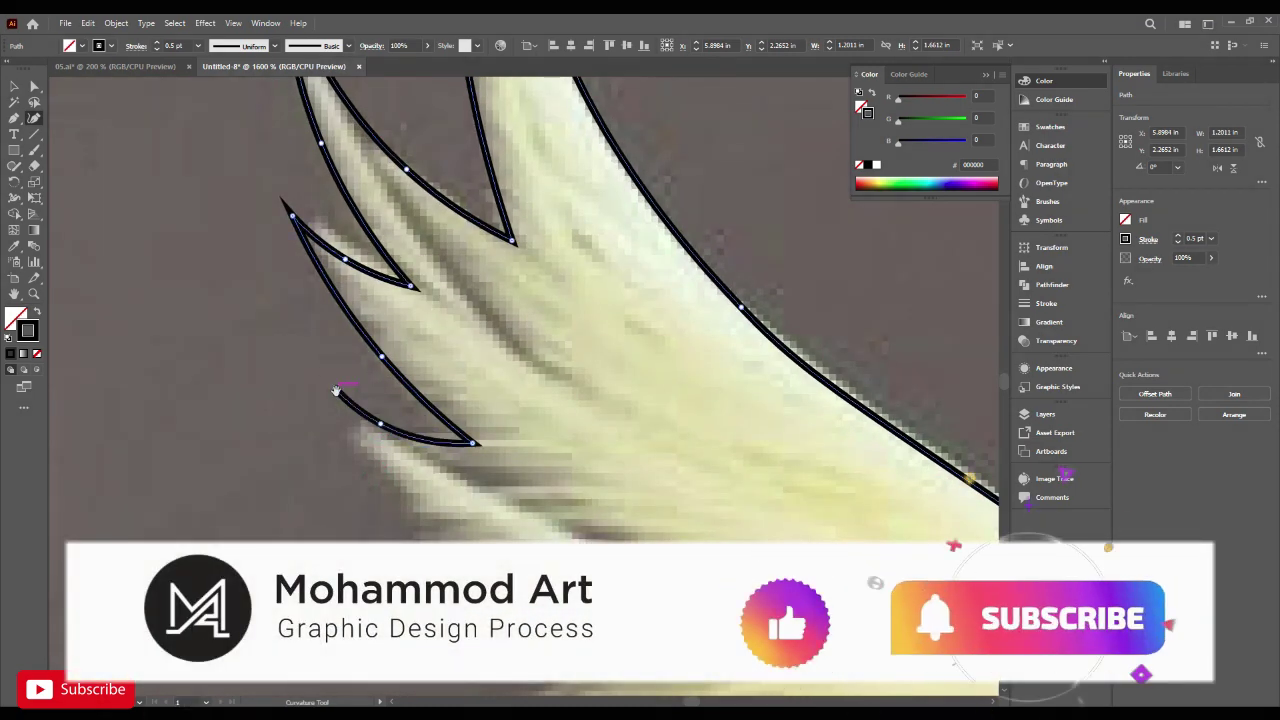
{"action": "scroll", "coordinate": [336, 391], "scroll_direction": "down", "scroll_amount": 2}
{"action": "left_click_drag", "start_coordinate": [336, 391], "coordinate": [209, 298]}
{"action": "left_click", "coordinate": [312, 444]}
{"action": "left_click", "coordinate": [372, 492]}
{"action": "left_click_drag", "start_coordinate": [312, 444], "coordinate": [302, 437]}
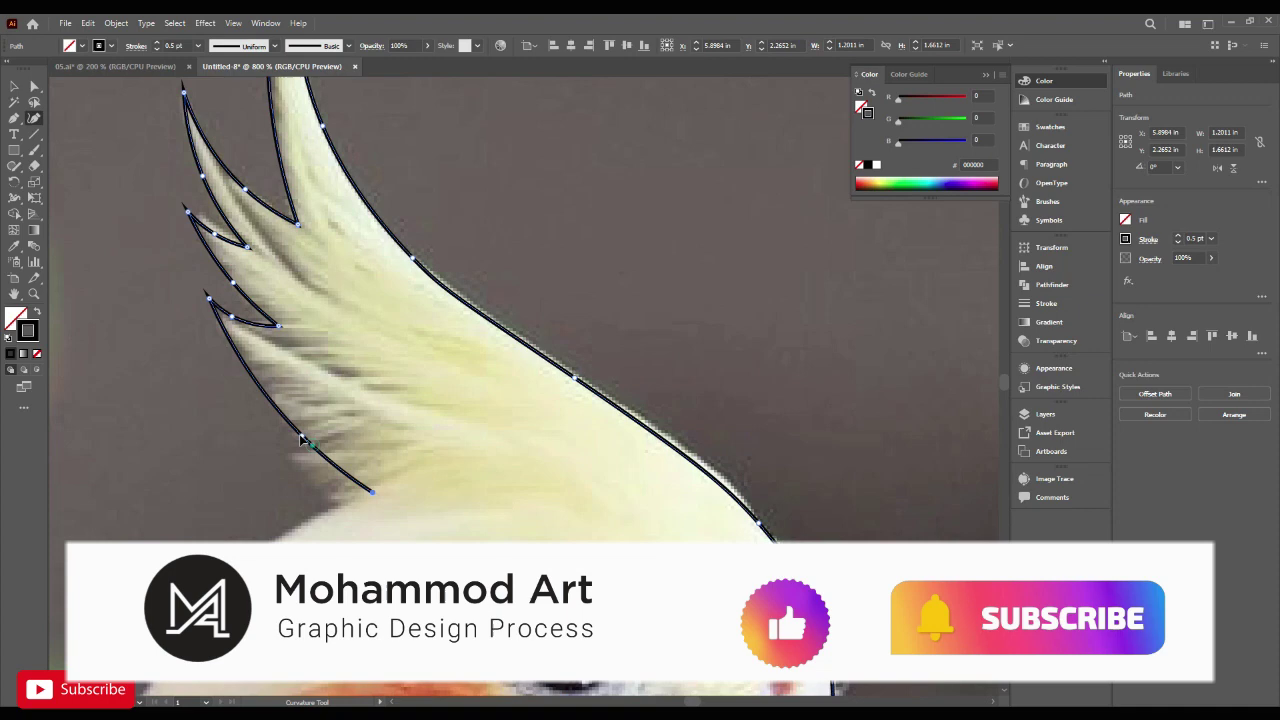
Continue the outline around the back of the head and down the neck to the upper back.
{"action": "scroll", "coordinate": [300, 440], "scroll_direction": "down", "scroll_amount": 4}
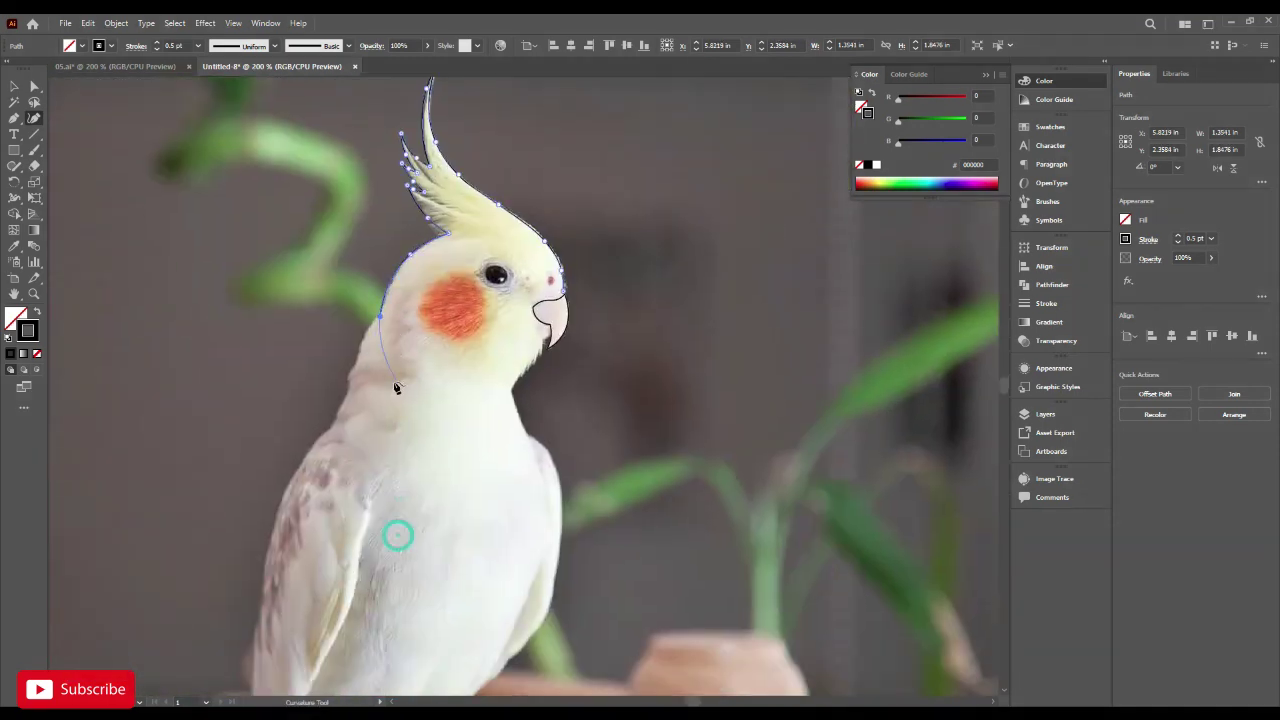
{"action": "left_click", "coordinate": [328, 428]}
{"action": "left_click_drag", "start_coordinate": [326, 463], "coordinate": [383, 297]}
{"action": "left_click", "coordinate": [325, 404]}
Extend the back outline into a long tail feather tip below the artboard and curve it back up to the photo's bottom edge.
{"action": "left_click_drag", "start_coordinate": [320, 600], "coordinate": [342, 349]}
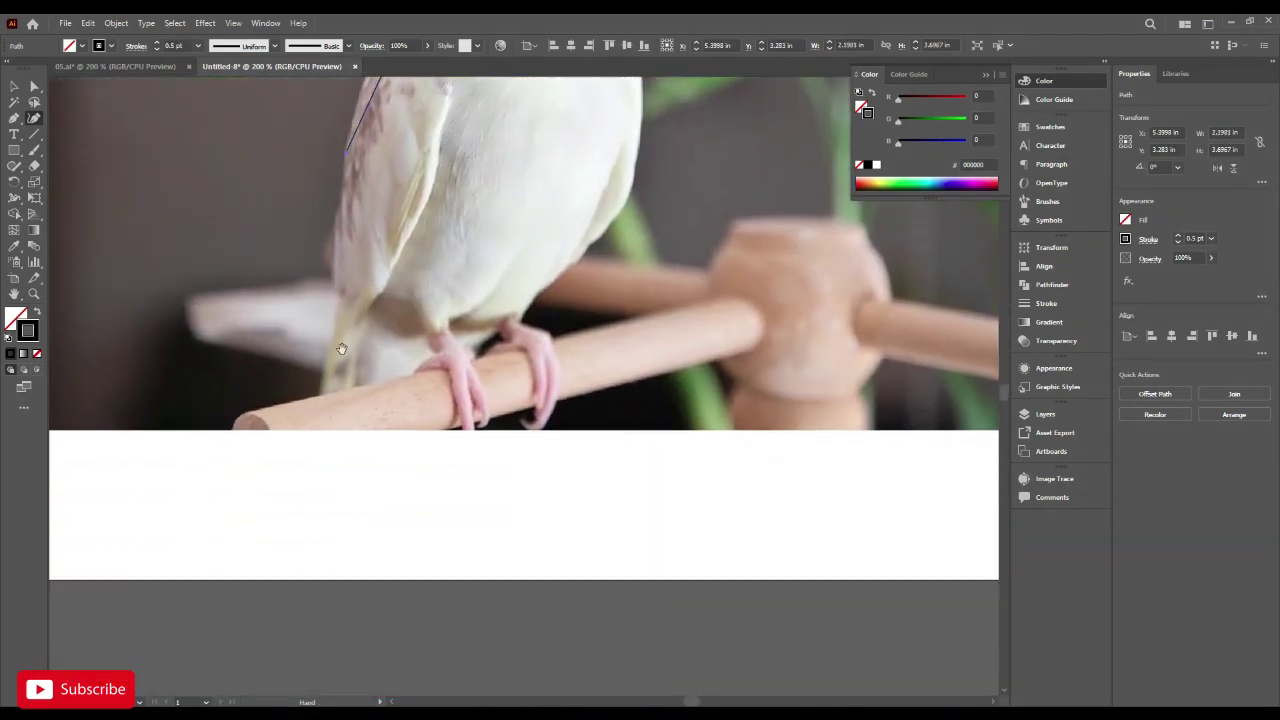
{"action": "left_click", "coordinate": [420, 690]}
{"action": "left_click", "coordinate": [402, 592]}
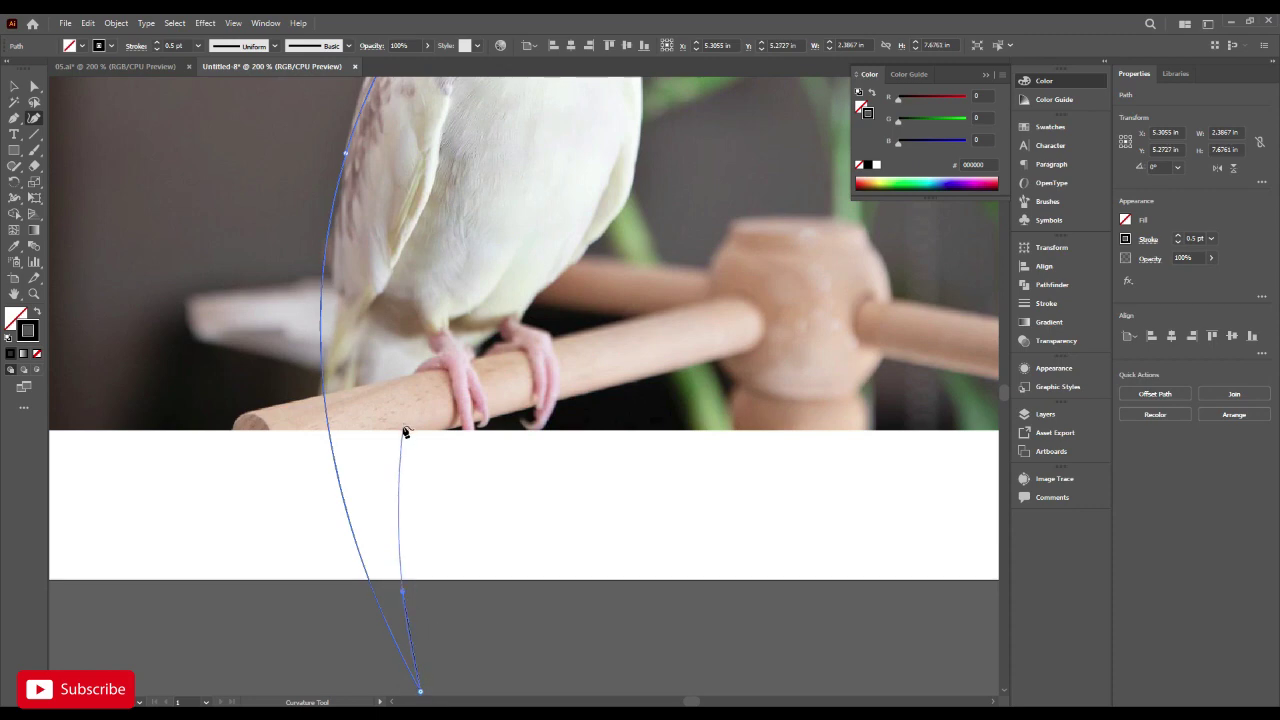
{"action": "left_click", "coordinate": [401, 428]}
Trace a second, shorter tail feather with its tip just below the artboard and curve its front edge up to the bird's feet.
{"action": "left_click_drag", "start_coordinate": [402, 552], "coordinate": [359, 387]}
{"action": "left_click", "coordinate": [361, 433]}
{"action": "left_click", "coordinate": [378, 493]}
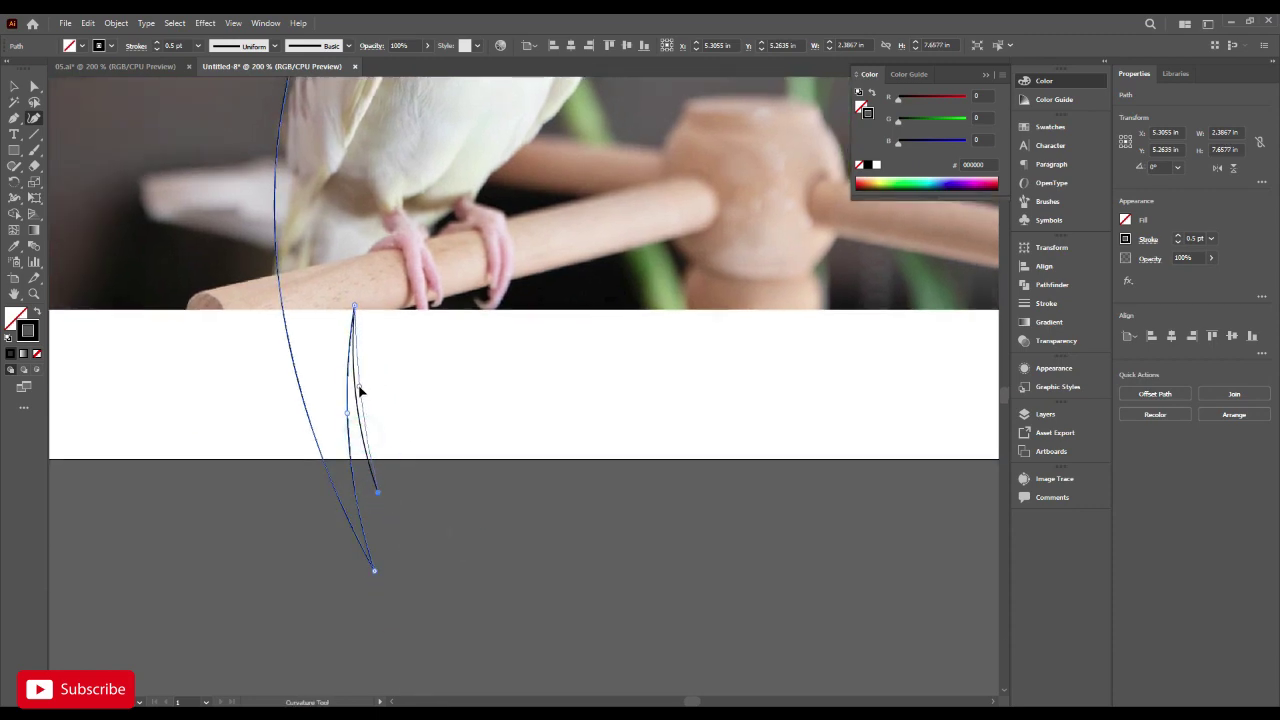
{"action": "mouse_move", "coordinate": [377, 492]}
{"action": "left_mouse_down"}
{"action": "mouse_move", "coordinate": [380, 463]}
{"action": "mouse_move", "coordinate": [377, 476]}
{"action": "left_mouse_up"}
{"action": "left_click", "coordinate": [380, 327]}
{"action": "left_click_drag", "start_coordinate": [423, 293], "coordinate": [375, 476]}
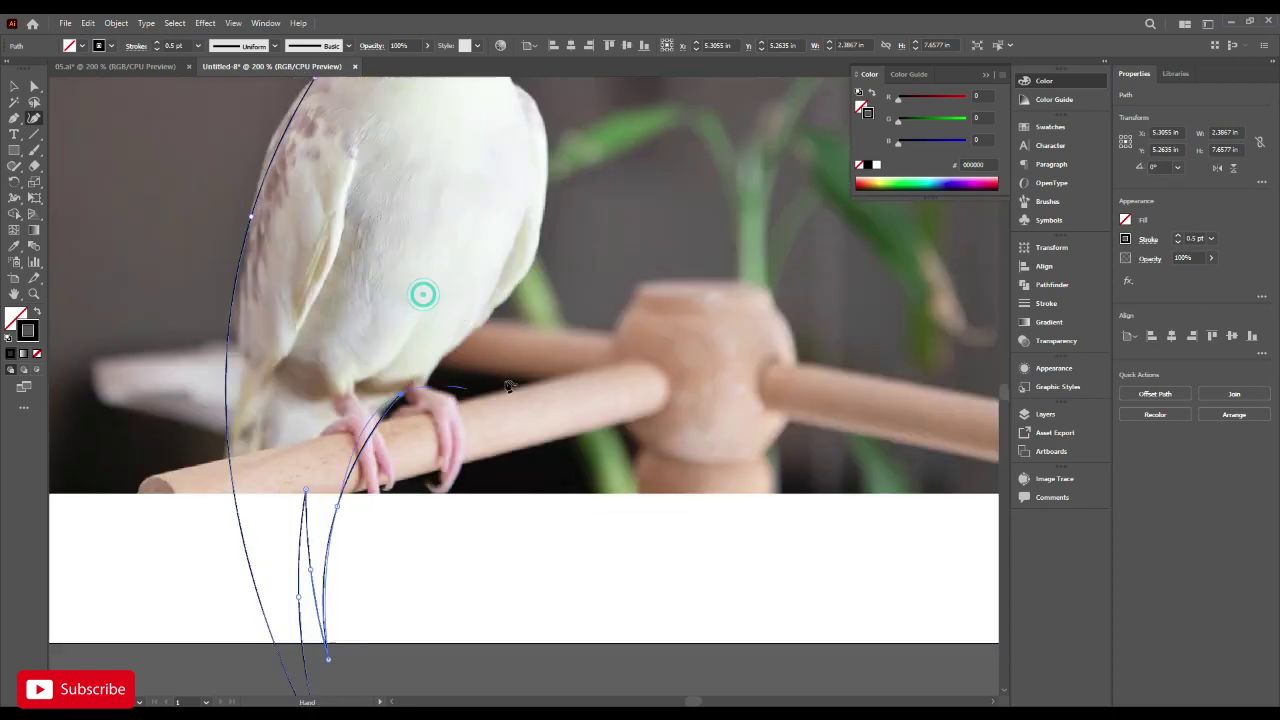
Continue the outline from the feet along the belly and up the front wing edge to the chest.
{"action": "left_click", "coordinate": [521, 282]}
{"action": "left_click", "coordinate": [545, 130]}
{"action": "left_click_drag", "start_coordinate": [402, 394], "coordinate": [366, 568]}
{"action": "left_click", "coordinate": [487, 244]}
{"action": "left_click_drag", "start_coordinate": [521, 294], "coordinate": [511, 269]}
{"action": "scroll", "coordinate": [497, 428], "scroll_direction": "up", "scroll_amount": 1}
{"action": "left_click_drag", "start_coordinate": [498, 455], "coordinate": [509, 422]}
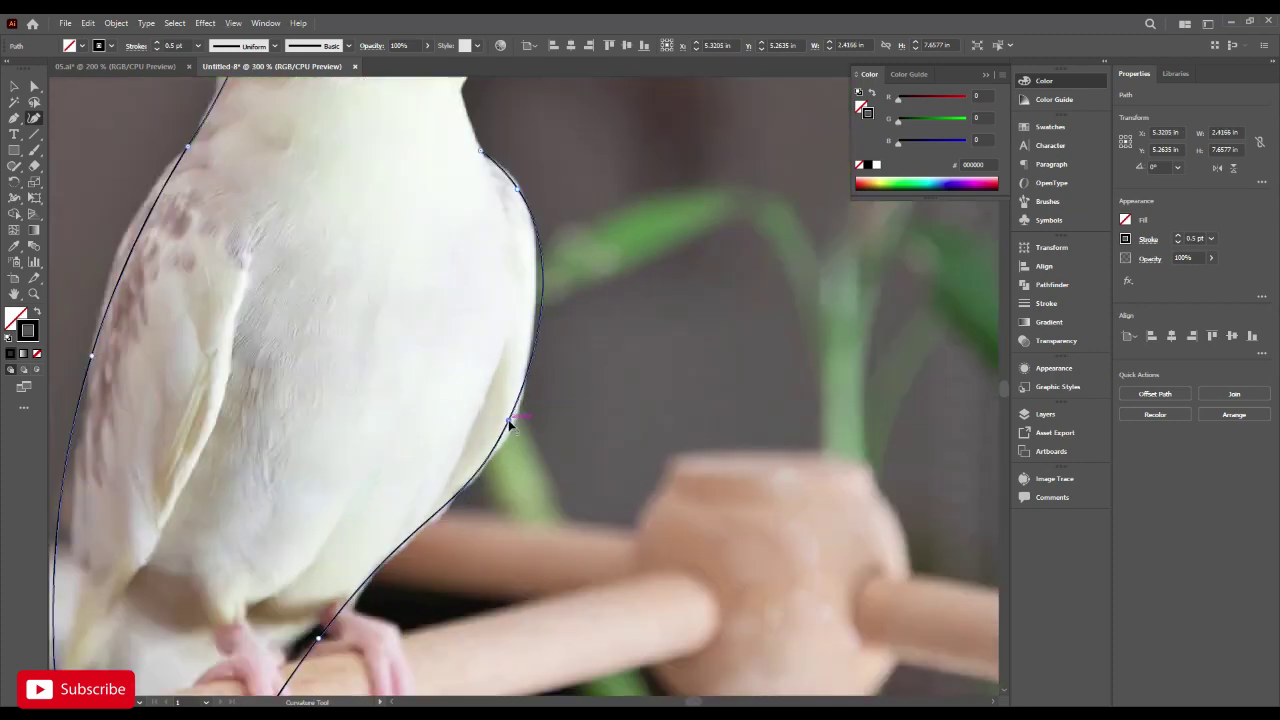
Fit the chest curve to the wing's front edge and extend the outline up to the base of the neck.
{"action": "left_click_drag", "start_coordinate": [527, 300], "coordinate": [517, 362]}
{"action": "left_click_drag", "start_coordinate": [471, 214], "coordinate": [526, 331]}
{"action": "left_click_drag", "start_coordinate": [519, 234], "coordinate": [527, 282]}
{"action": "left_click", "coordinate": [461, 217]}
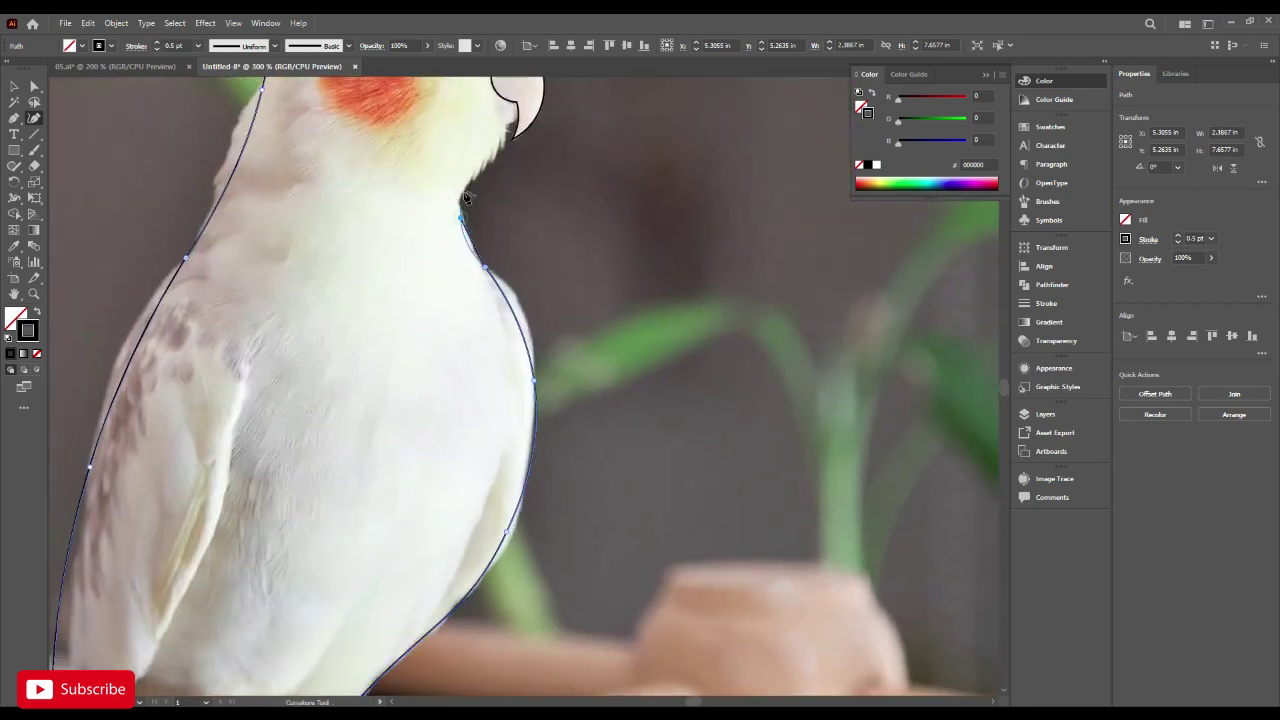
{"action": "left_click", "coordinate": [463, 210]}
Continue the outline up the throat feathers and turn a corner at the underside of the lower beak.
{"action": "scroll", "coordinate": [487, 237], "scroll_direction": "up", "scroll_amount": 1}
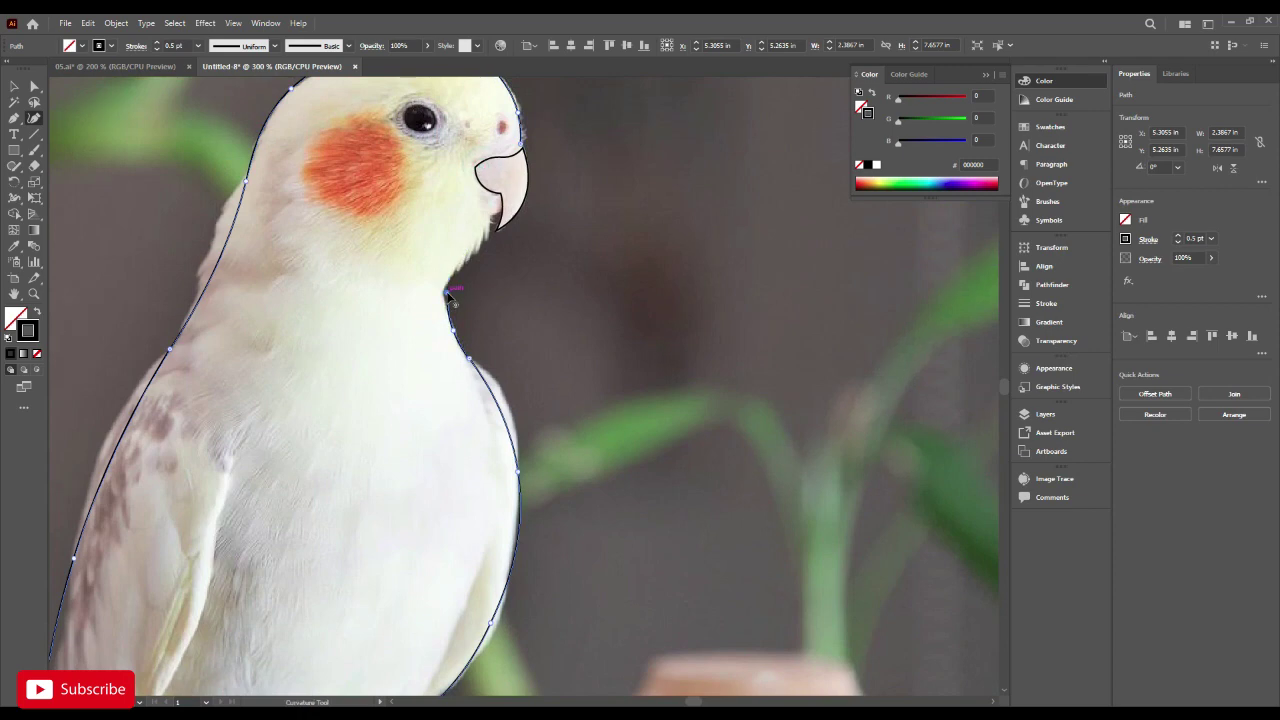
{"action": "scroll", "coordinate": [448, 293], "scroll_direction": "up", "scroll_amount": 4}
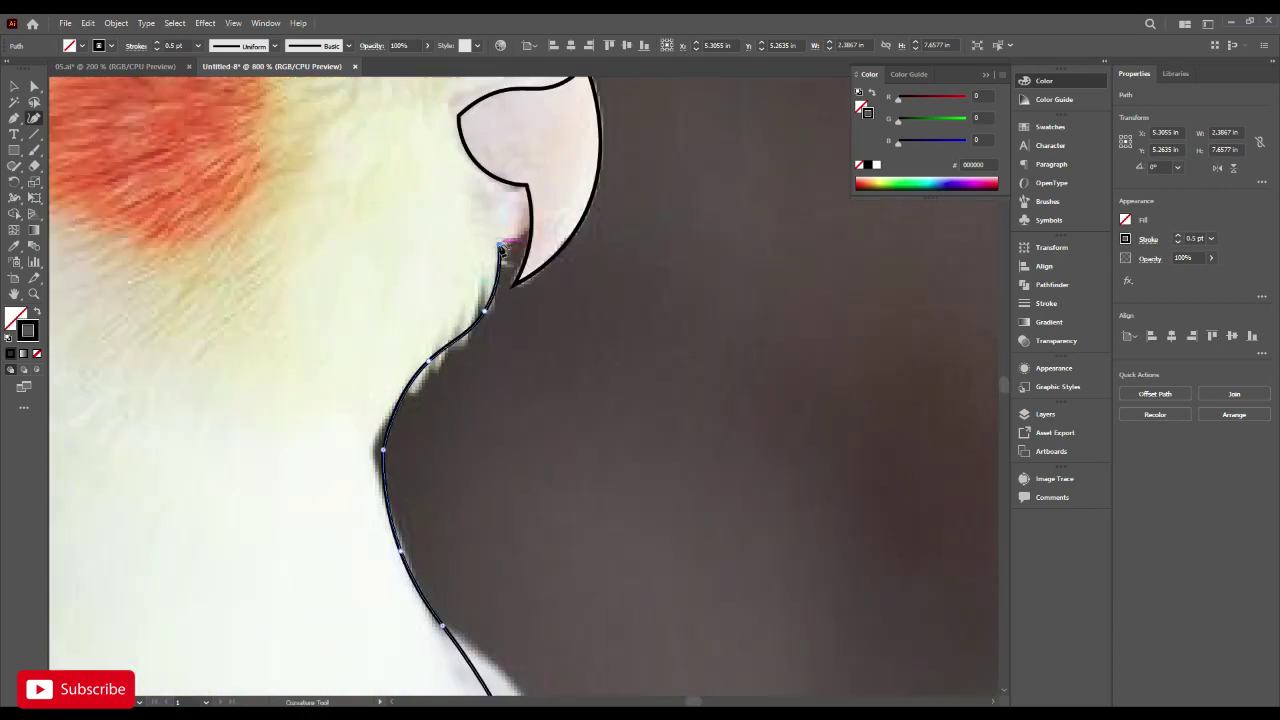
{"action": "left_click", "coordinate": [383, 450]}
{"action": "left_click_drag", "start_coordinate": [504, 314], "coordinate": [477, 403]}
{"action": "scroll", "coordinate": [487, 300], "scroll_direction": "up", "scroll_amount": 1}
{"action": "left_click", "coordinate": [495, 343]}
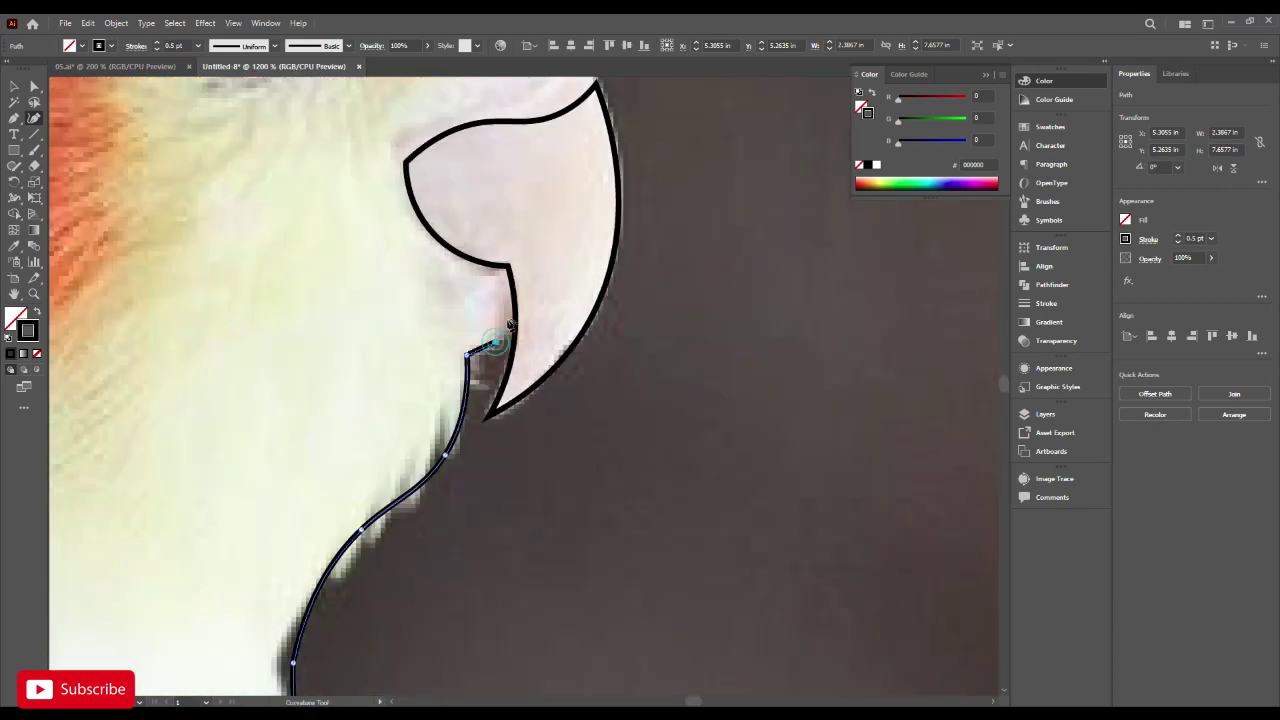
Trace around the lower beak and up the back edge of the upper beak, leaving a narrow gap beside the beak shape.
{"action": "left_click", "coordinate": [507, 319]}
{"action": "left_click_drag", "start_coordinate": [494, 284], "coordinate": [503, 339]}
{"action": "left_click", "coordinate": [503, 335]}
{"action": "left_click", "coordinate": [464, 323]}
{"action": "left_click_drag", "start_coordinate": [433, 266], "coordinate": [440, 314]}
{"action": "left_click", "coordinate": [424, 322]}
{"action": "left_click", "coordinate": [415, 326]}
Trace along the upper edge of the beak with a narrow gap and close the body outline at the forehead.
{"action": "left_click", "coordinate": [449, 293]}
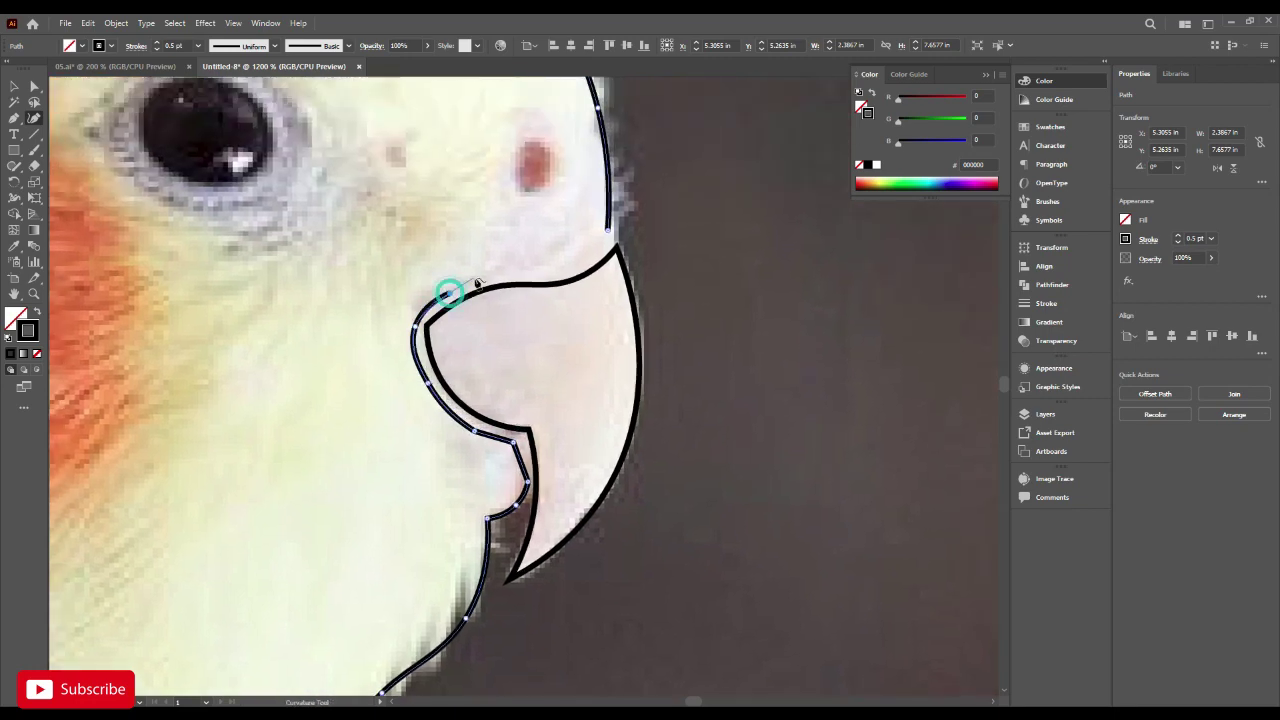
{"action": "key", "text": "ctrl+z"}
{"action": "left_click", "coordinate": [440, 296]}
{"action": "left_click", "coordinate": [518, 273]}
{"action": "left_click_drag", "start_coordinate": [570, 240], "coordinate": [564, 269]}
{"action": "left_click", "coordinate": [570, 291]}
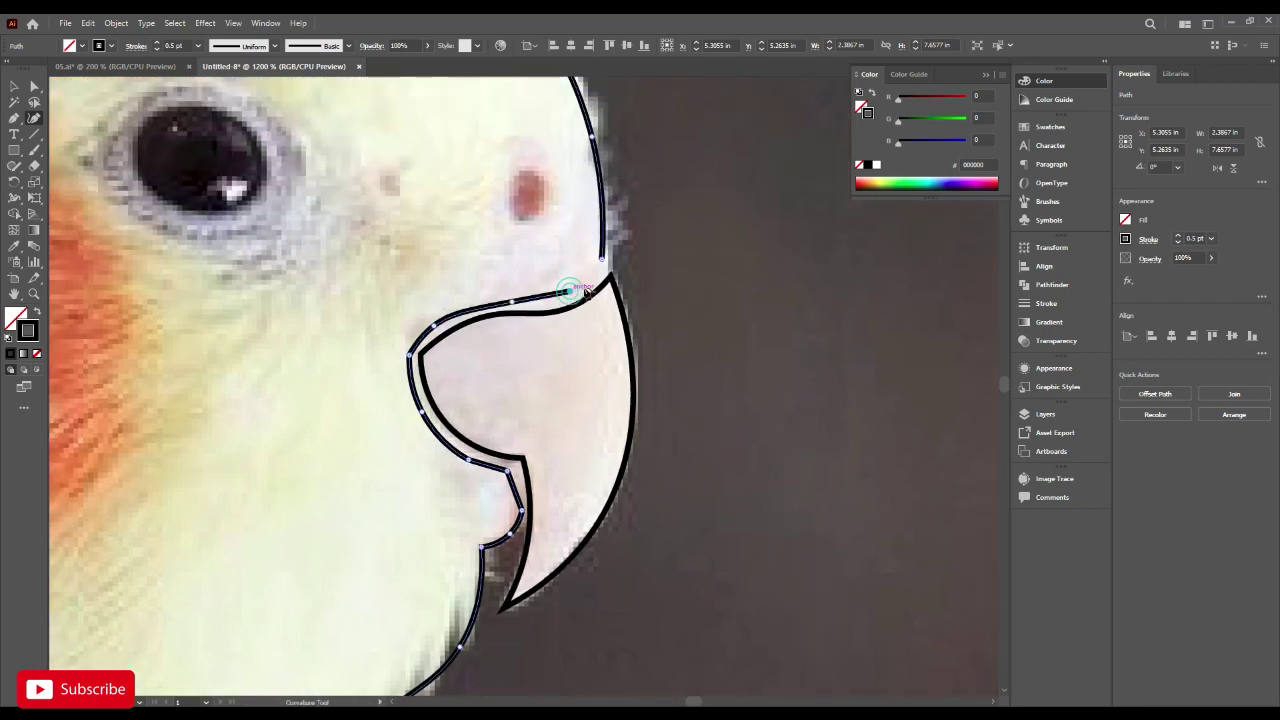
{"action": "left_click", "coordinate": [604, 264]}
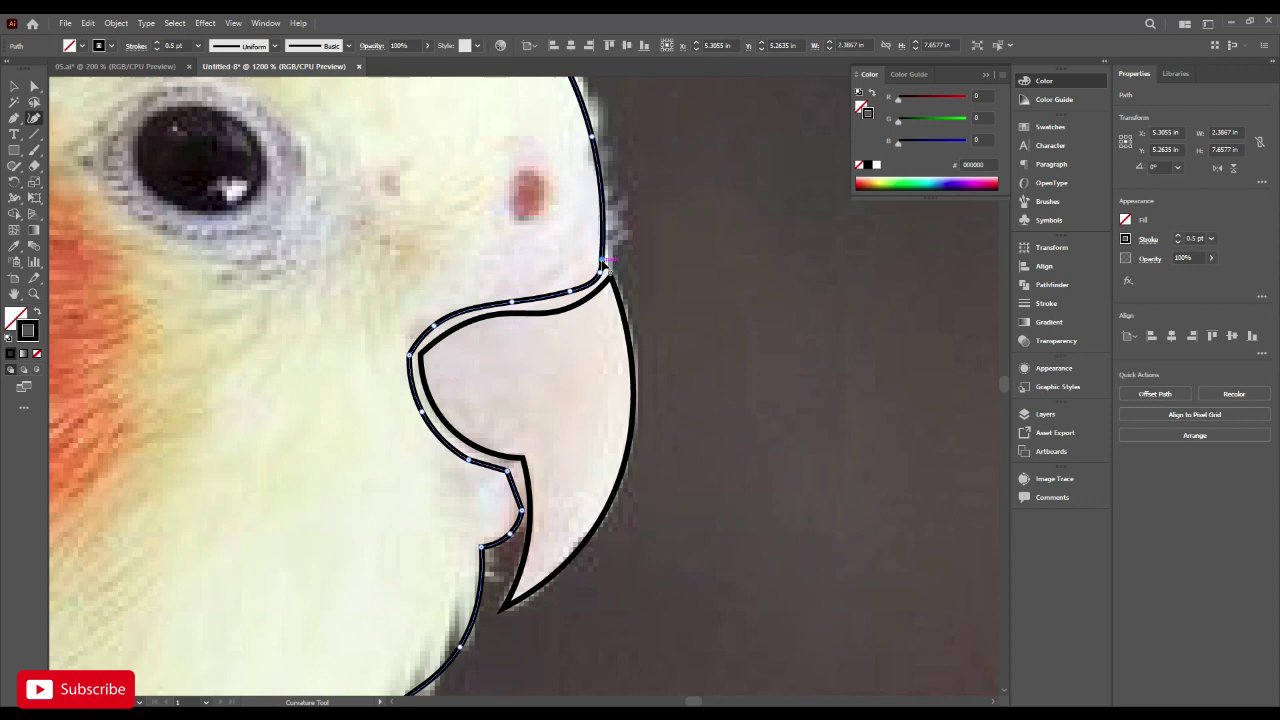
{"action": "double_click", "coordinate": [603, 261]}
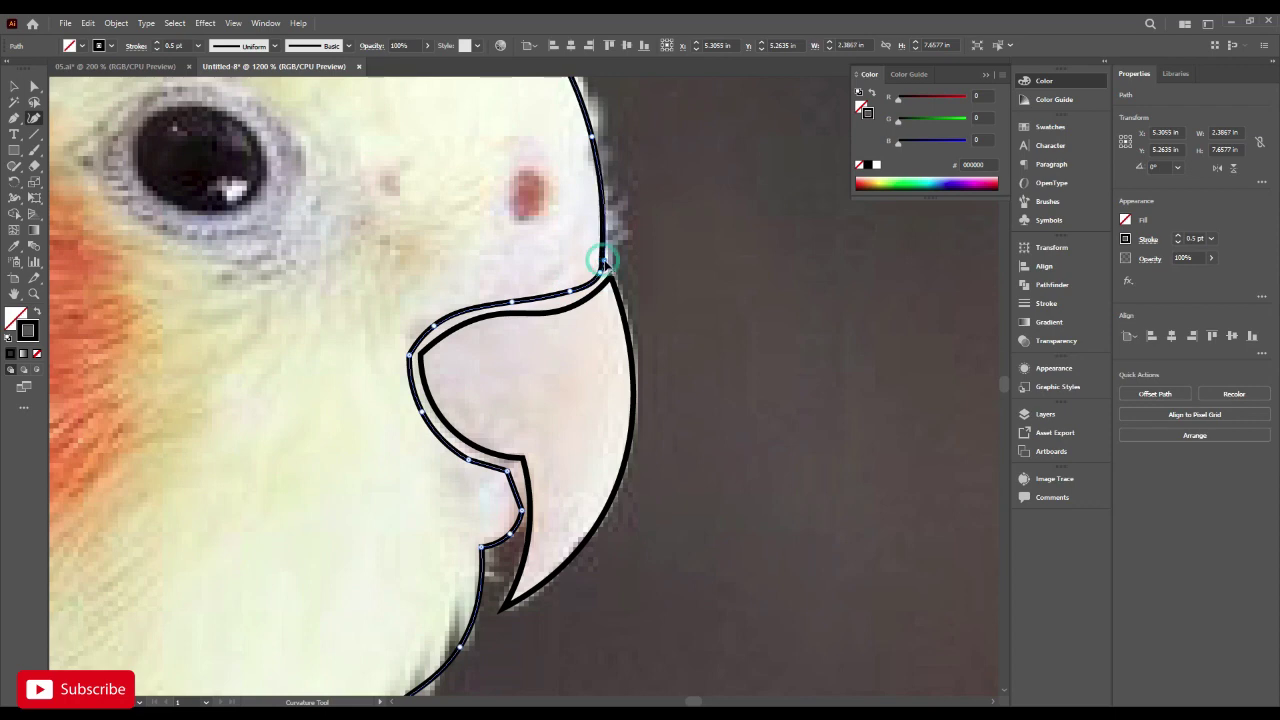
{"action": "double_click", "coordinate": [604, 262]}
Reposition the anchor points along the upper back and nape to refine the back curve of the outline.
{"action": "scroll", "coordinate": [637, 291], "scroll_direction": "down", "scroll_amount": 7}
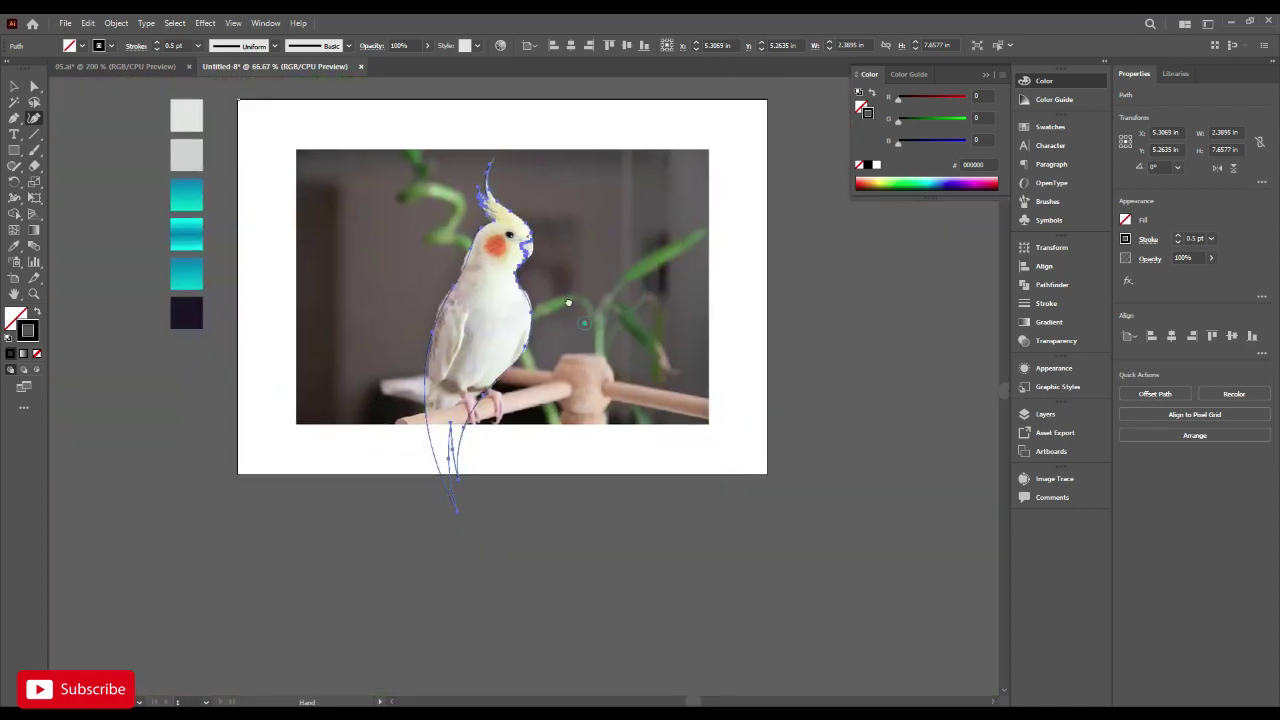
{"action": "scroll", "coordinate": [443, 310], "scroll_direction": "up", "scroll_amount": 2}
{"action": "scroll", "coordinate": [443, 310], "scroll_direction": "up", "scroll_amount": 2}
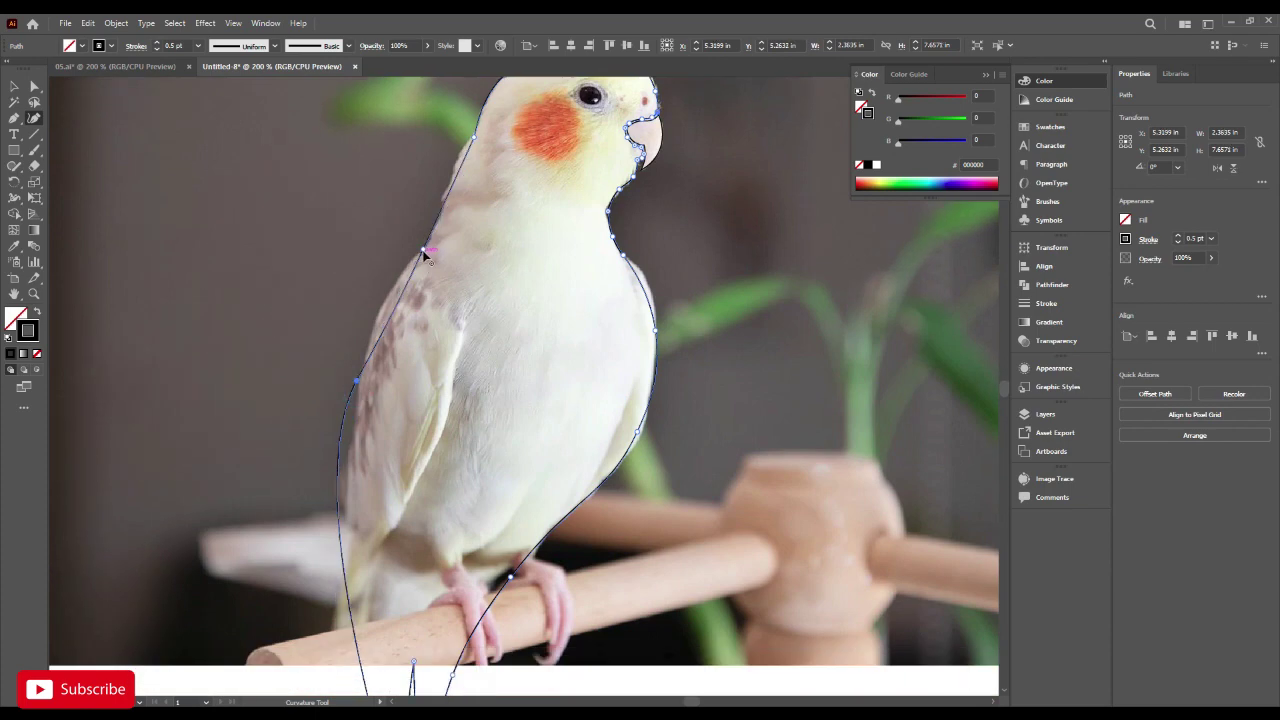
{"action": "left_click_drag", "start_coordinate": [423, 249], "coordinate": [407, 290]}
{"action": "left_click_drag", "start_coordinate": [407, 290], "coordinate": [421, 276]}
{"action": "left_click_drag", "start_coordinate": [458, 178], "coordinate": [449, 193]}
{"action": "scroll", "coordinate": [448, 195], "scroll_direction": "up", "scroll_amount": 2}
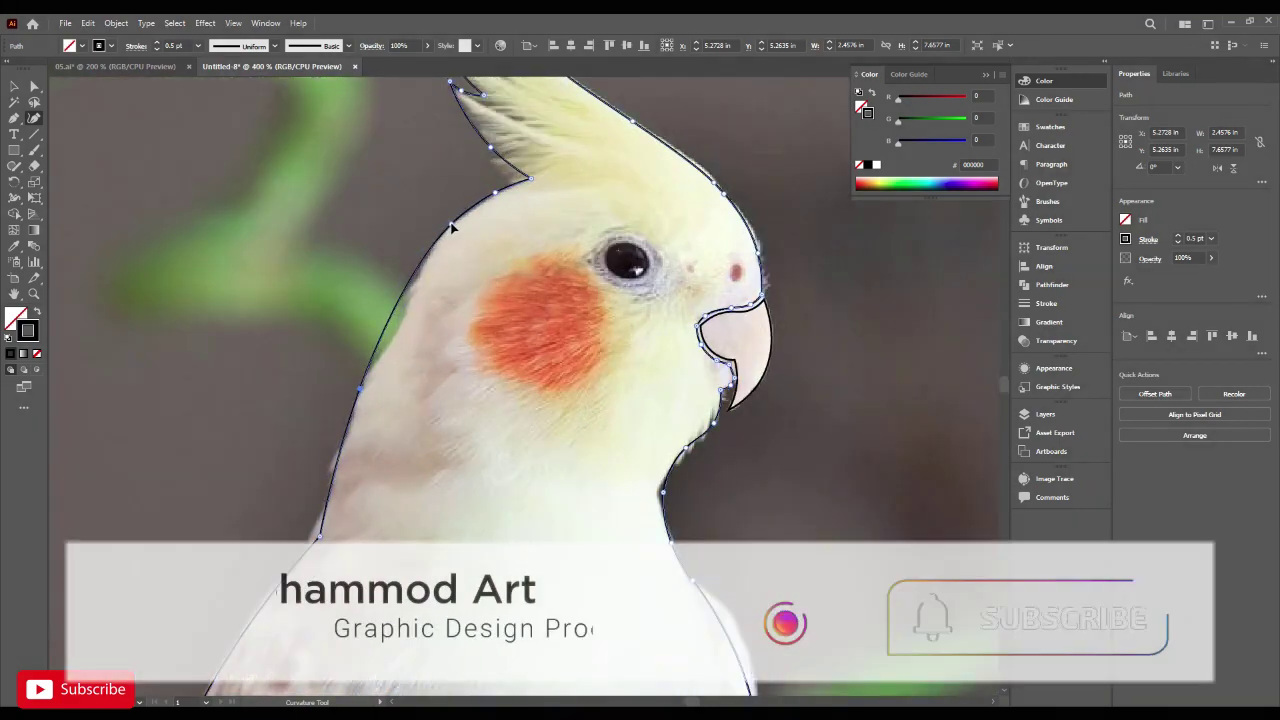
{"action": "scroll", "coordinate": [449, 231], "scroll_direction": "down", "scroll_amount": 5}
{"action": "left_click_drag", "start_coordinate": [465, 283], "coordinate": [430, 288]}
{"action": "scroll", "coordinate": [430, 288], "scroll_direction": "up", "scroll_amount": 1}
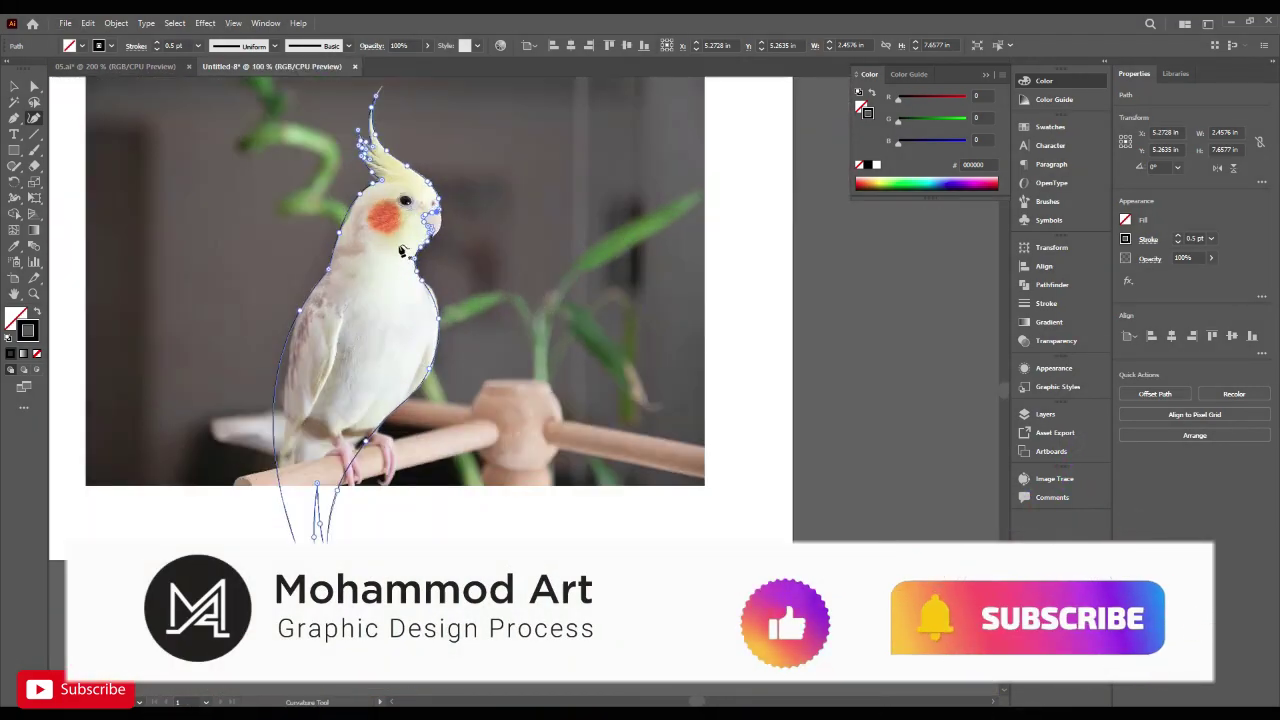
Draw a circle about 0.18 in wide over the bird's eye with the Ellipse tool.
{"action": "scroll", "coordinate": [429, 268], "scroll_direction": "up", "scroll_amount": 2}
{"action": "left_click", "coordinate": [14, 87]}
{"action": "right_click", "coordinate": [14, 150]}
{"action": "left_click", "coordinate": [72, 181]}
{"action": "scroll", "coordinate": [447, 258], "scroll_direction": "up", "scroll_amount": 2}
{"action": "scroll", "coordinate": [402, 292], "scroll_direction": "up", "scroll_amount": 2}
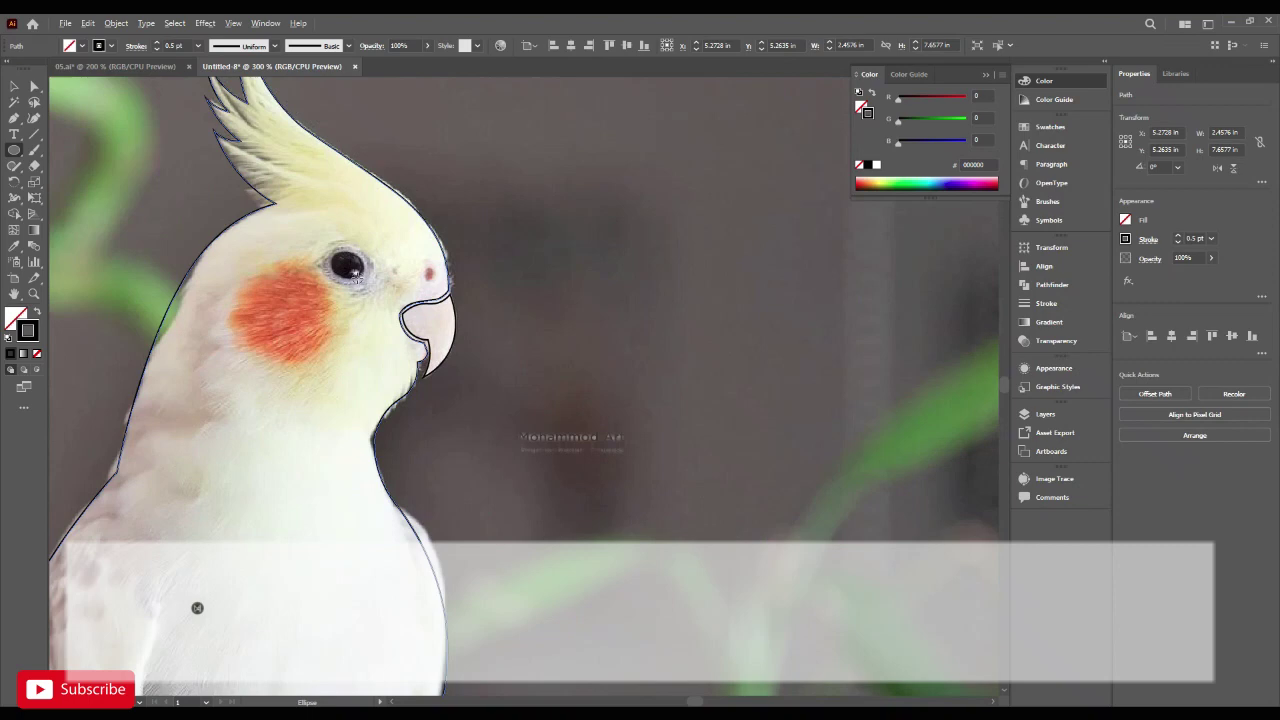
{"action": "left_click_drag", "start_coordinate": [322, 241], "coordinate": [370, 290]}
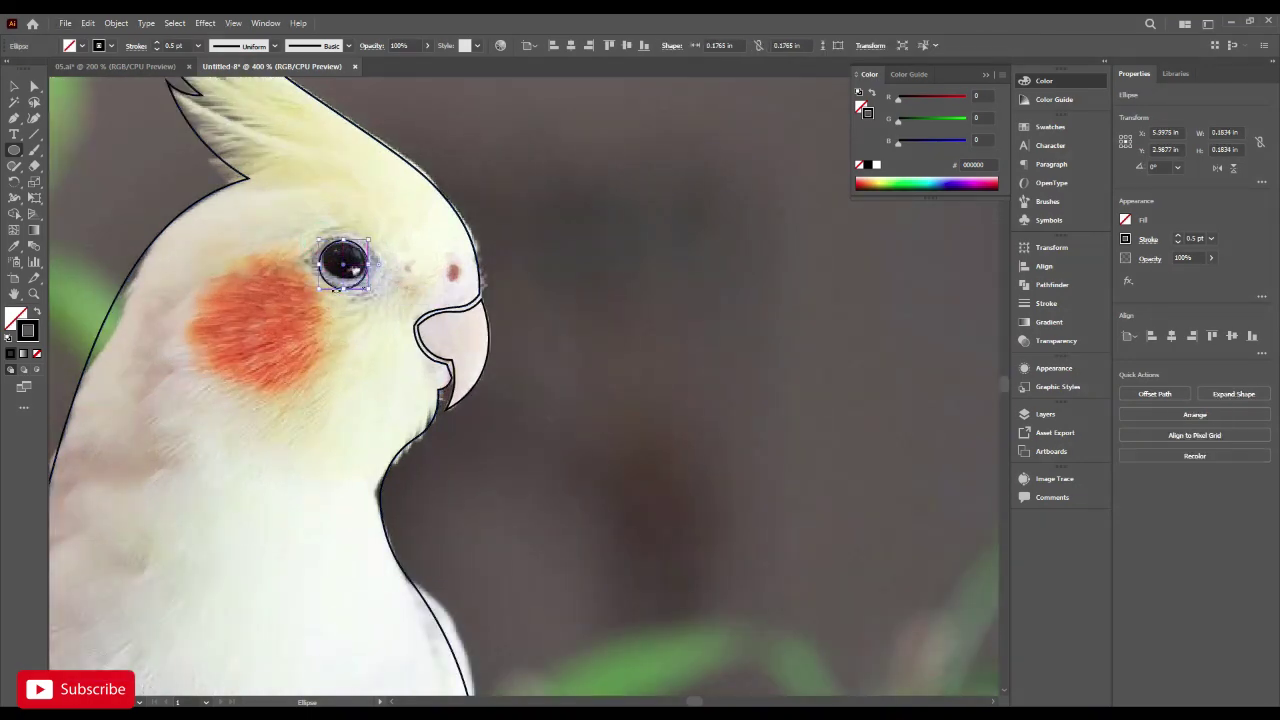
Create a smaller copy of the eye circle, about 0.07 in wide, inside its front half.
{"action": "left_click", "coordinate": [13, 87]}
{"action": "left_click", "coordinate": [348, 374]}
{"action": "scroll", "coordinate": [343, 258], "scroll_direction": "up", "scroll_amount": 2}
{"action": "left_click_drag", "start_coordinate": [387, 218], "coordinate": [360, 290]}
{"action": "scroll", "coordinate": [361, 293], "scroll_direction": "down", "scroll_amount": 1}
{"action": "left_click", "coordinate": [386, 292]}
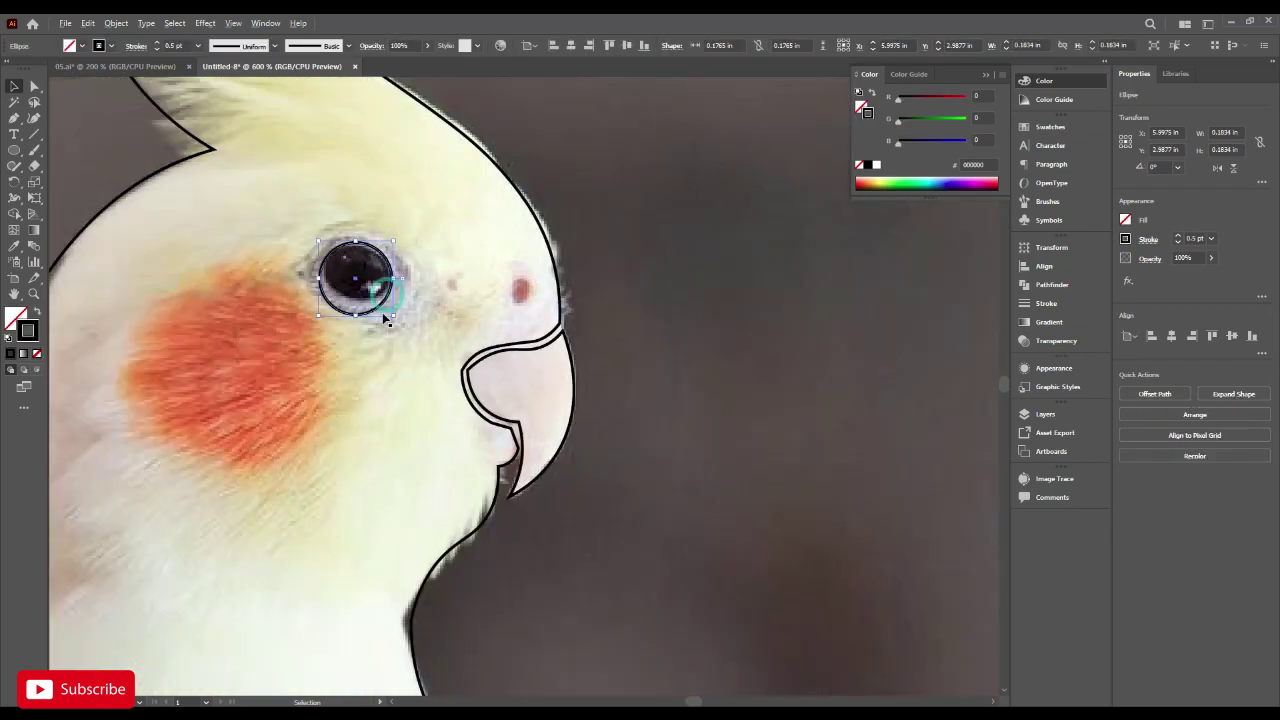
{"action": "key", "text": "v"}
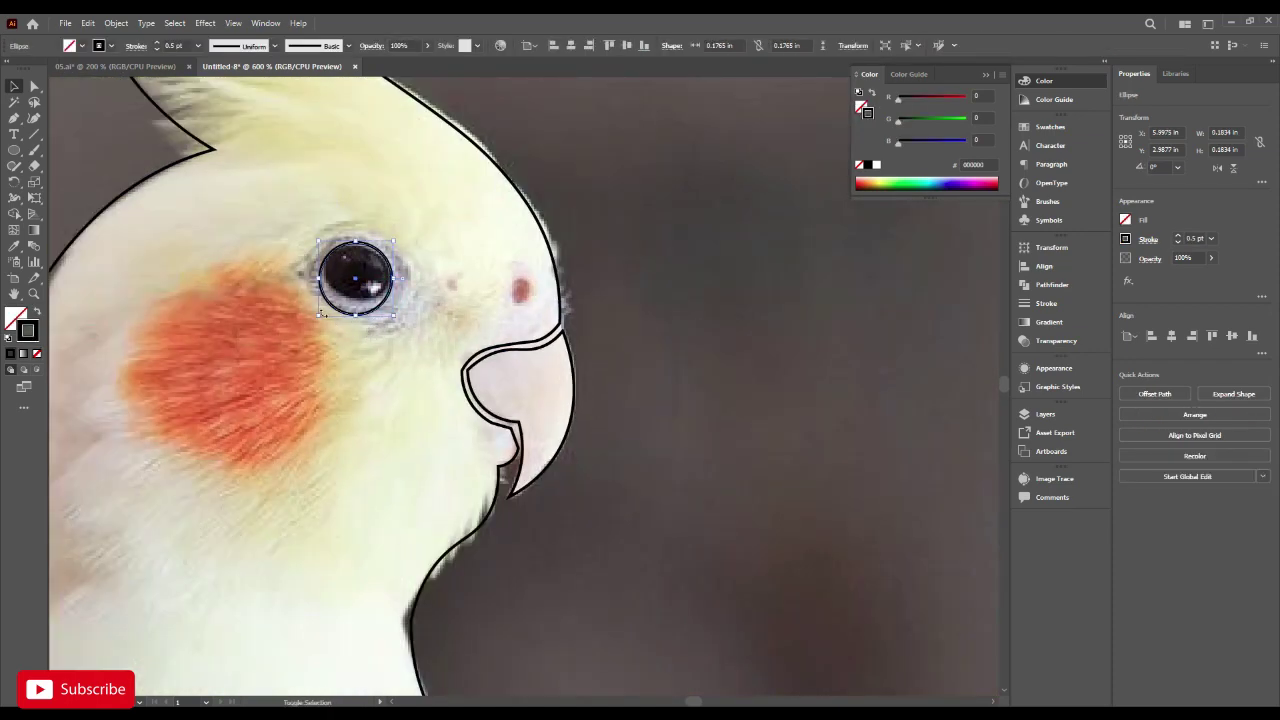
{"action": "left_click_drag", "start_coordinate": [319, 279], "coordinate": [381, 254]}
{"action": "scroll", "coordinate": [390, 270], "scroll_direction": "up", "scroll_amount": 1}
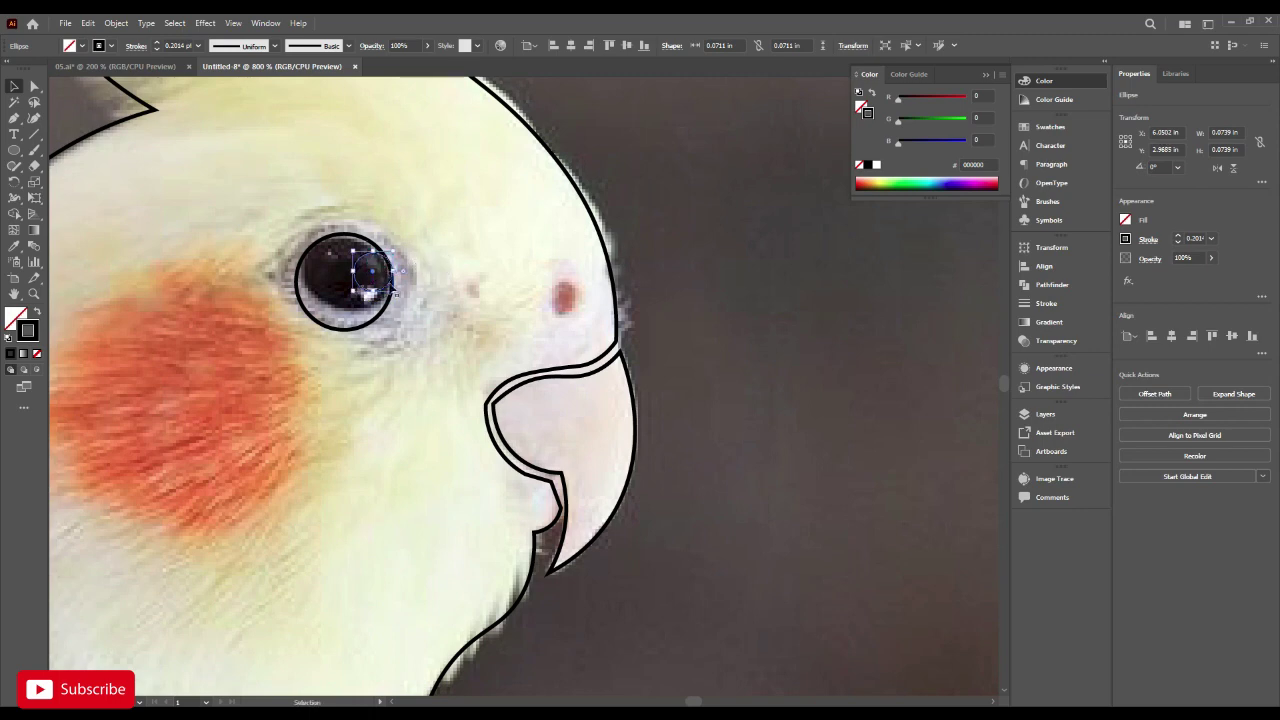
Move the small circle slightly down and back so it sits as a highlight inside the eye circle.
{"action": "left_click", "coordinate": [14, 249]}
{"action": "scroll", "coordinate": [410, 308], "scroll_direction": "down", "scroll_amount": 1}
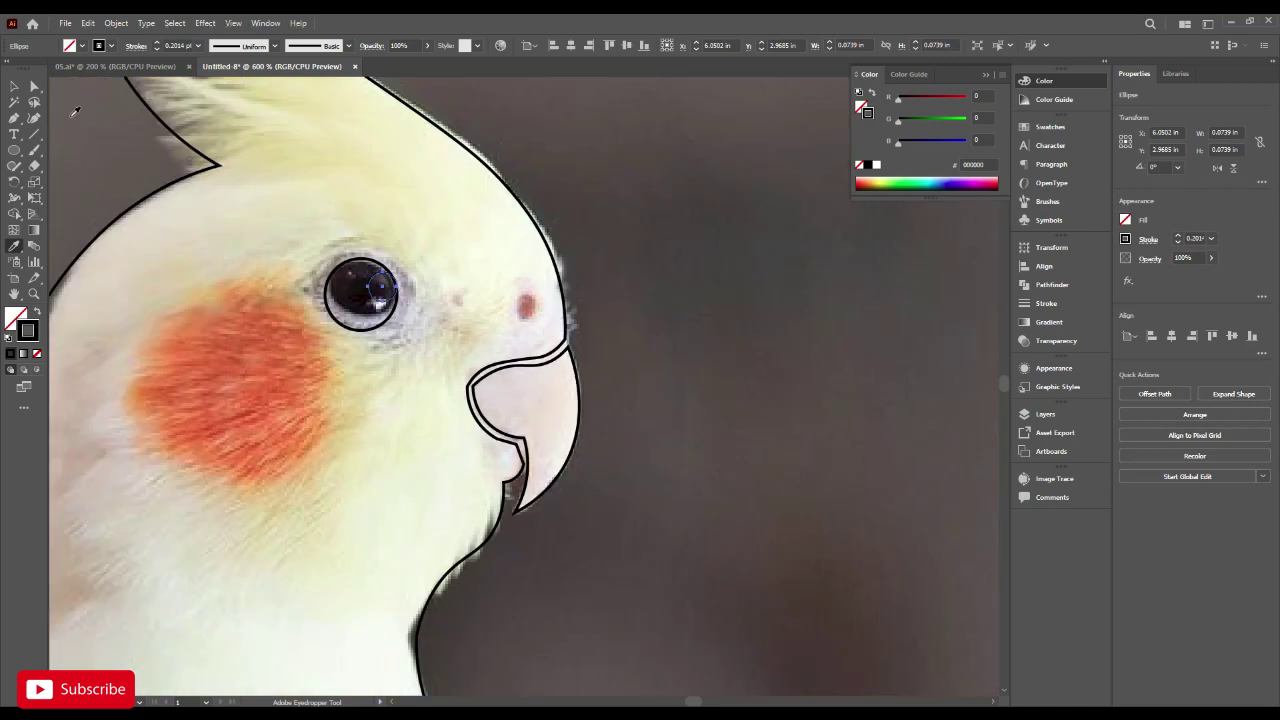
{"action": "left_click", "coordinate": [14, 87]}
{"action": "scroll", "coordinate": [403, 315], "scroll_direction": "up", "scroll_amount": 2}
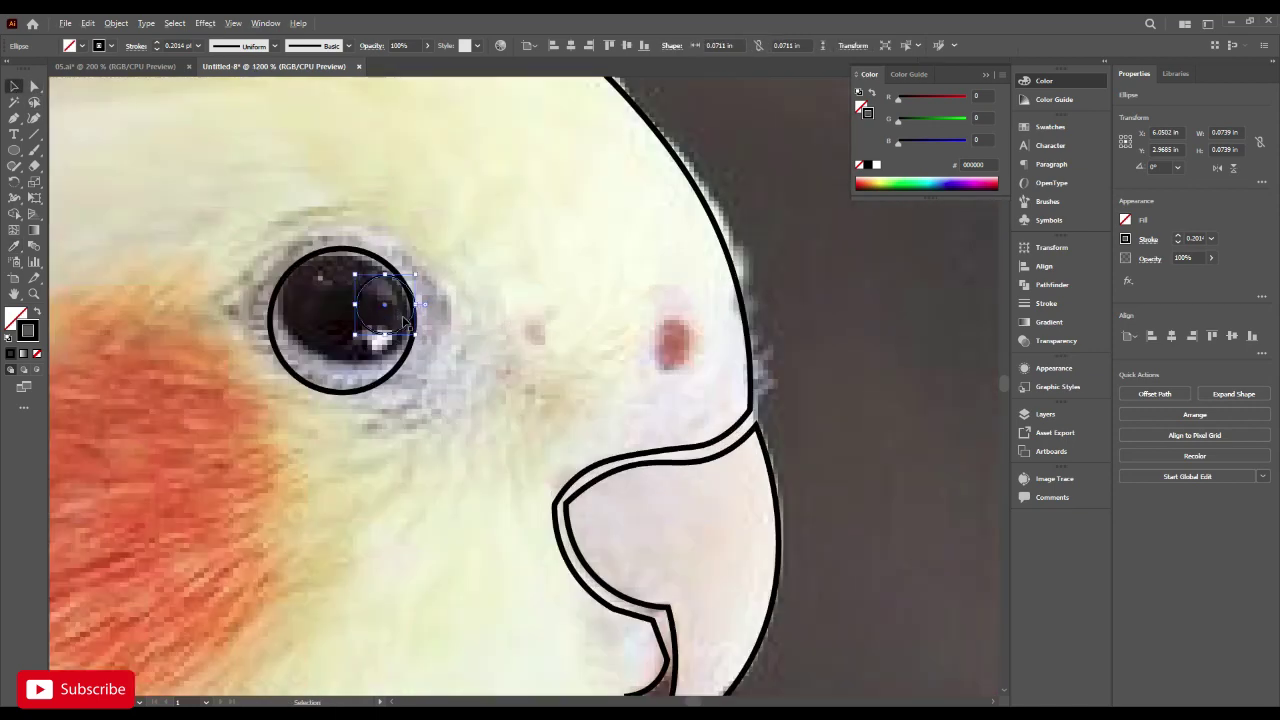
{"action": "left_click_drag", "start_coordinate": [408, 328], "coordinate": [394, 345]}
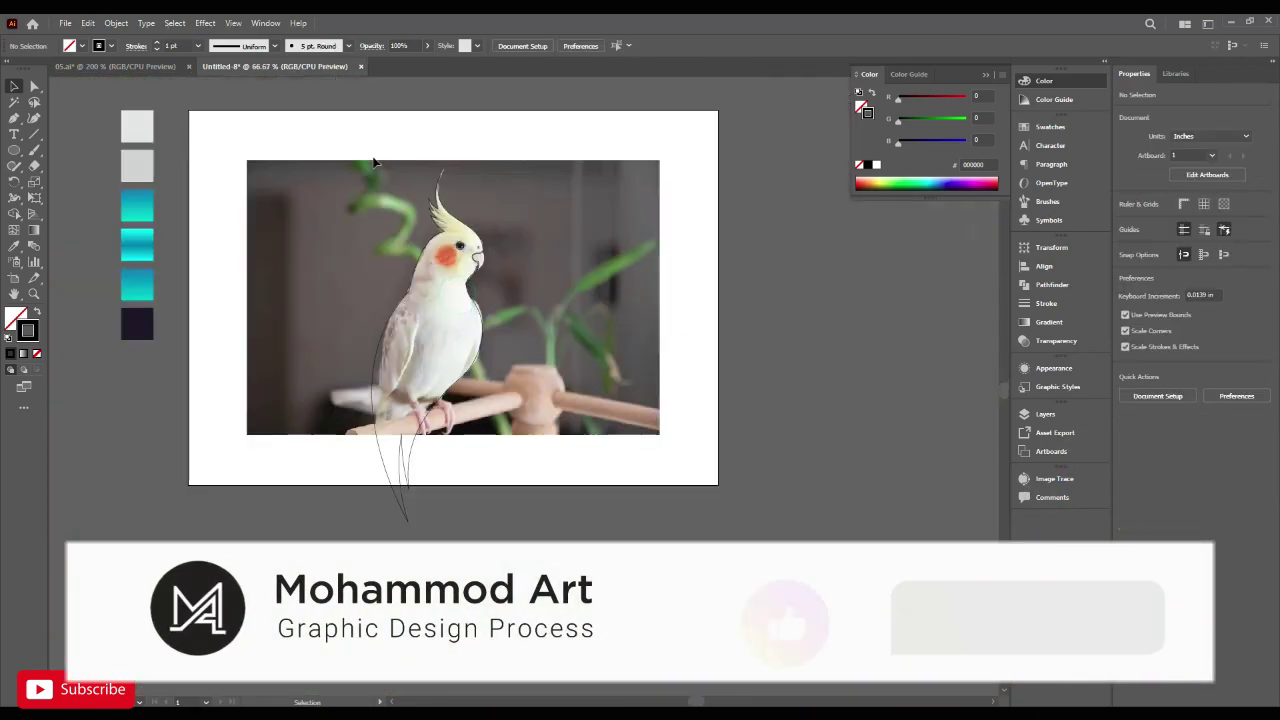
Select all the traced bird paths and swap their fill and stroke so they become solid black shapes.
{"action": "left_click_drag", "start_coordinate": [373, 157], "coordinate": [529, 467]}
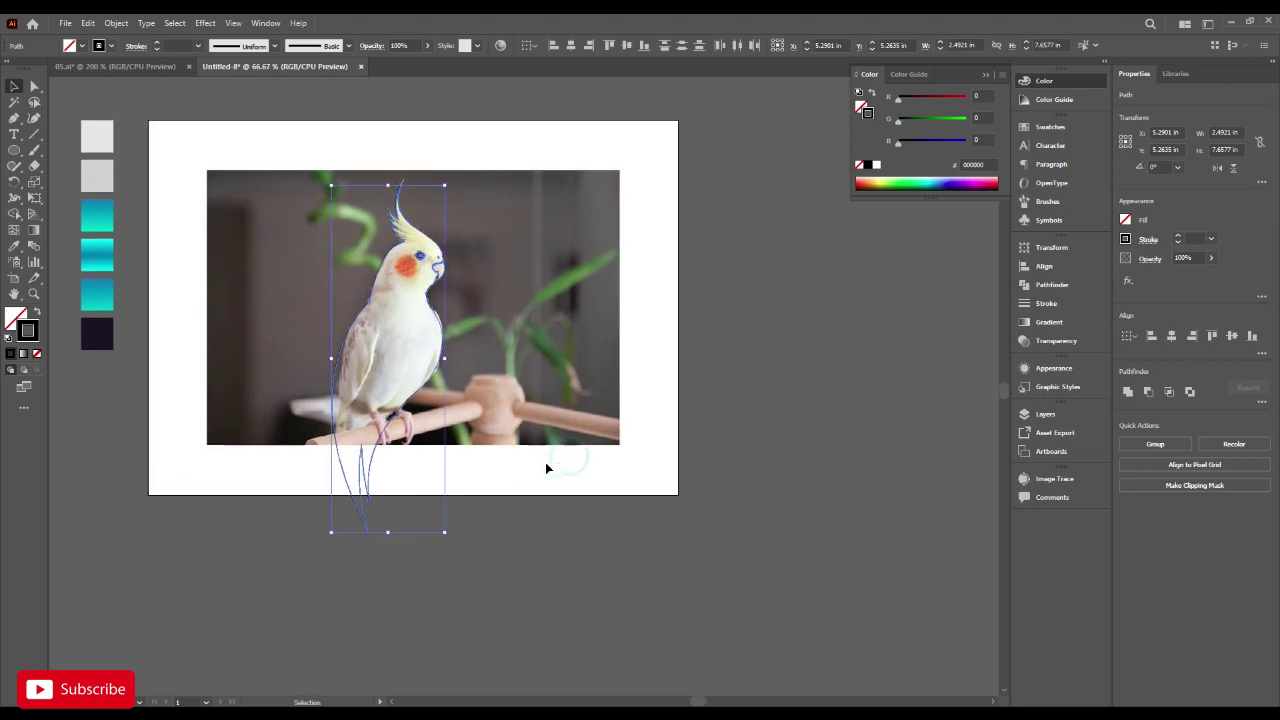
{"action": "left_click", "coordinate": [38, 314]}
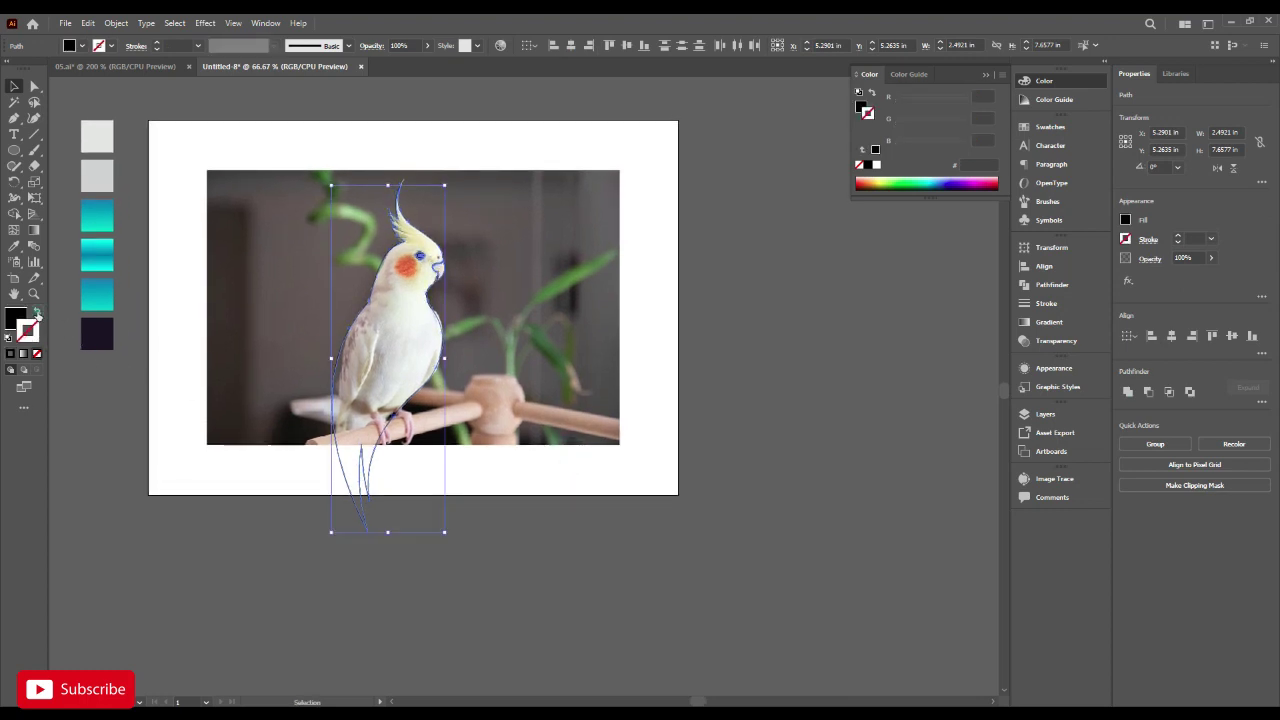
{"action": "left_click", "coordinate": [477, 333]}
Select the beak shape, show the rulers and set the document's ruler unit to pixels.
{"action": "scroll", "coordinate": [474, 323], "scroll_direction": "up", "scroll_amount": 5}
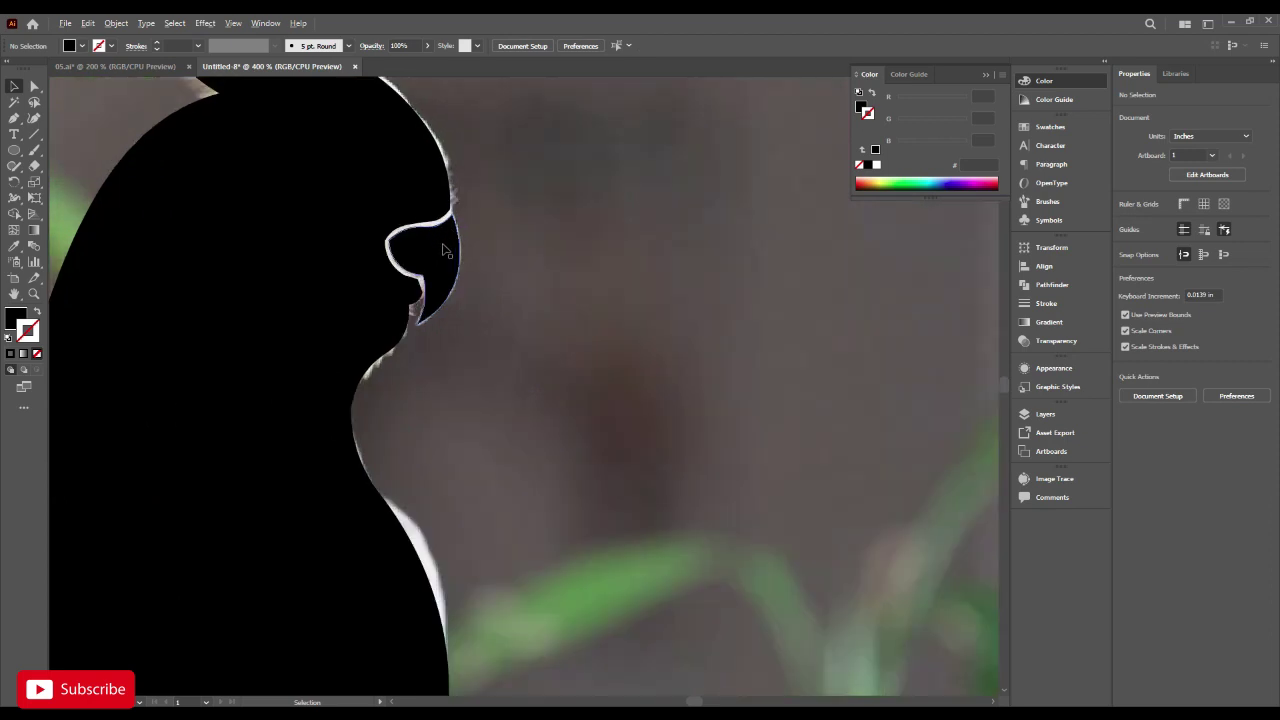
{"action": "left_click", "coordinate": [443, 247]}
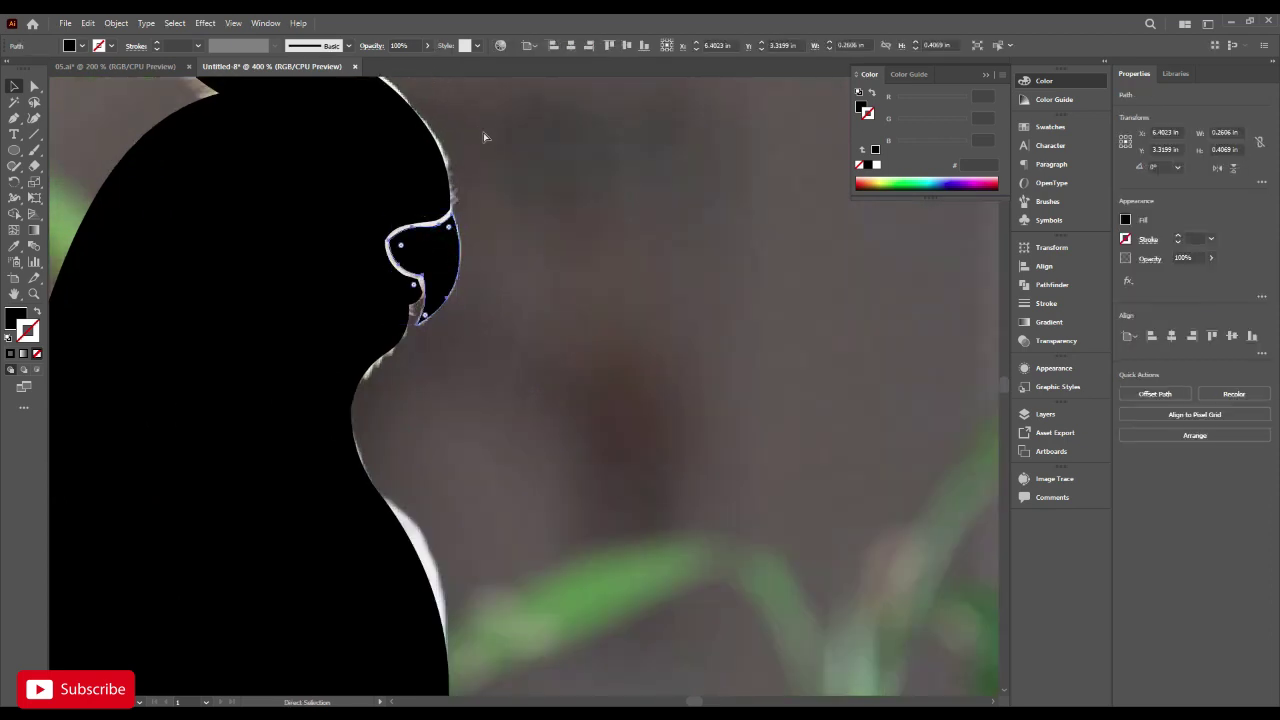
{"action": "key", "text": "ctrl+r"}
{"action": "key", "text": "v"}
{"action": "right_click", "coordinate": [487, 81]}
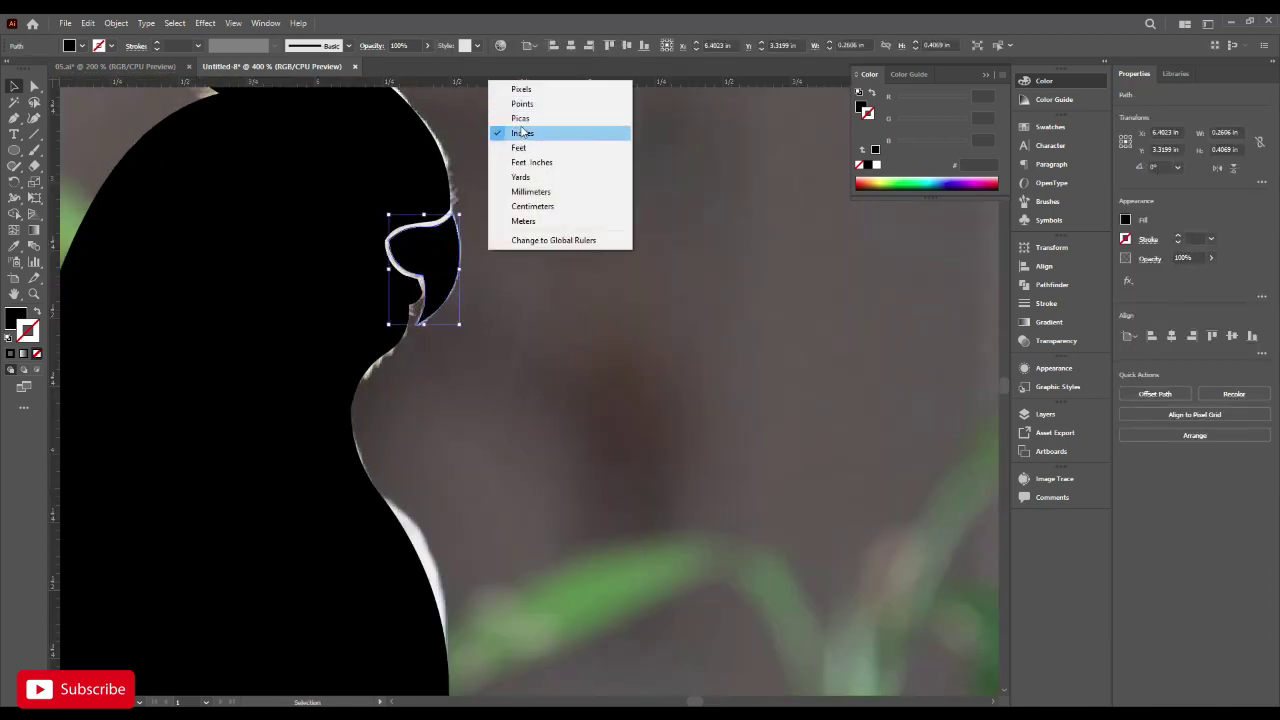
{"action": "left_click", "coordinate": [521, 89]}
{"action": "scroll", "coordinate": [430, 253], "scroll_direction": "up", "scroll_amount": 1}
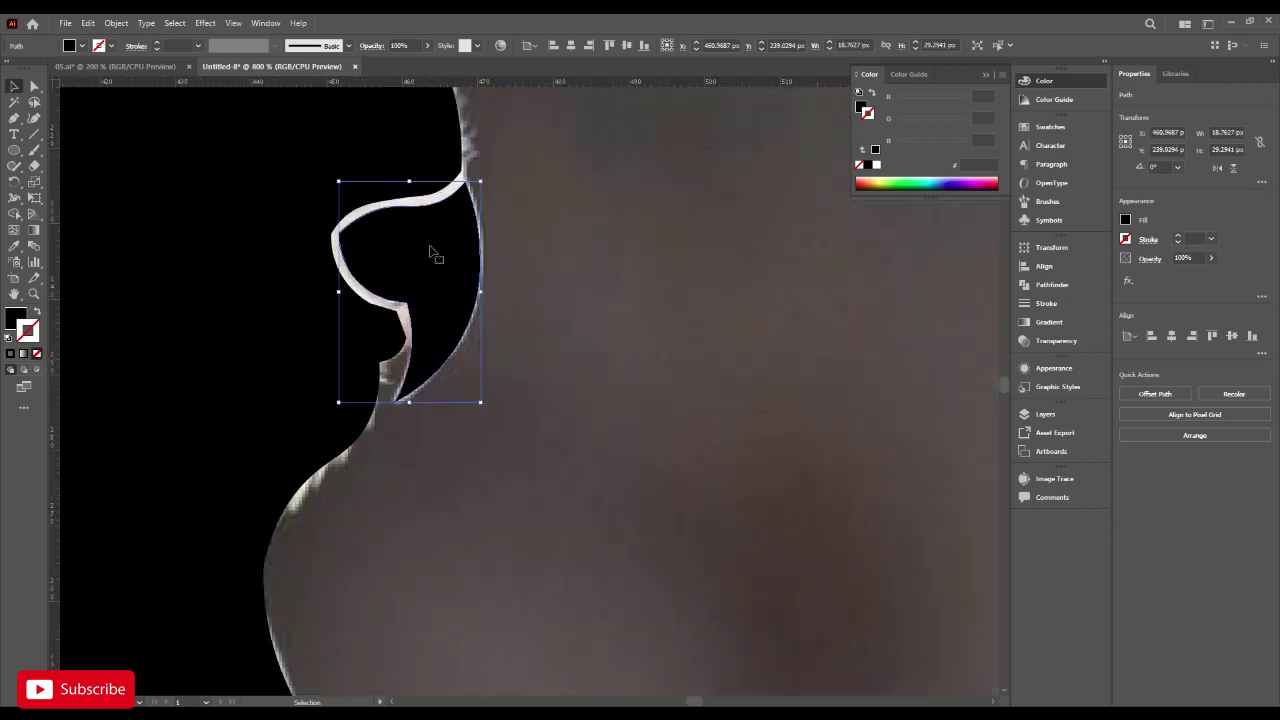
Offset the beak path outward with round joins and cut the offset shape out of the body with Shape Builder.
{"action": "key", "text": "ctrl+shift+o"}
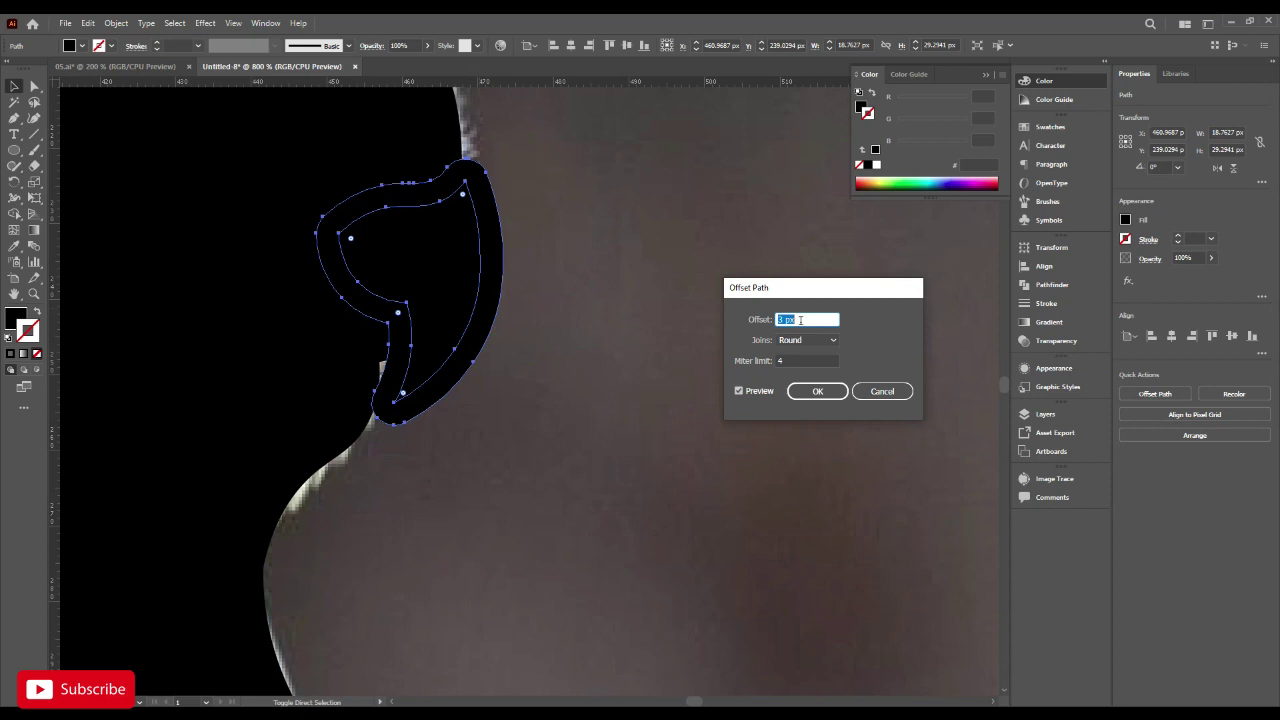
{"action": "left_click", "coordinate": [817, 390]}
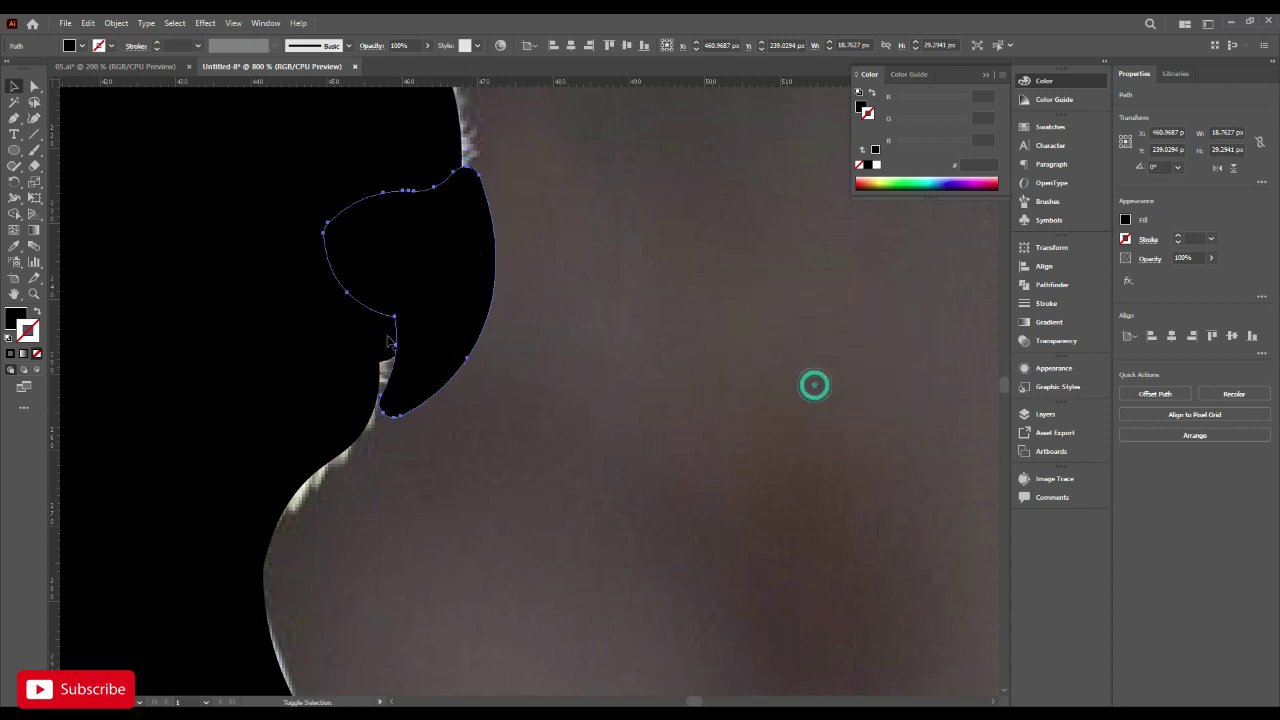
{"action": "left_click", "coordinate": [374, 336], "text": "shift"}
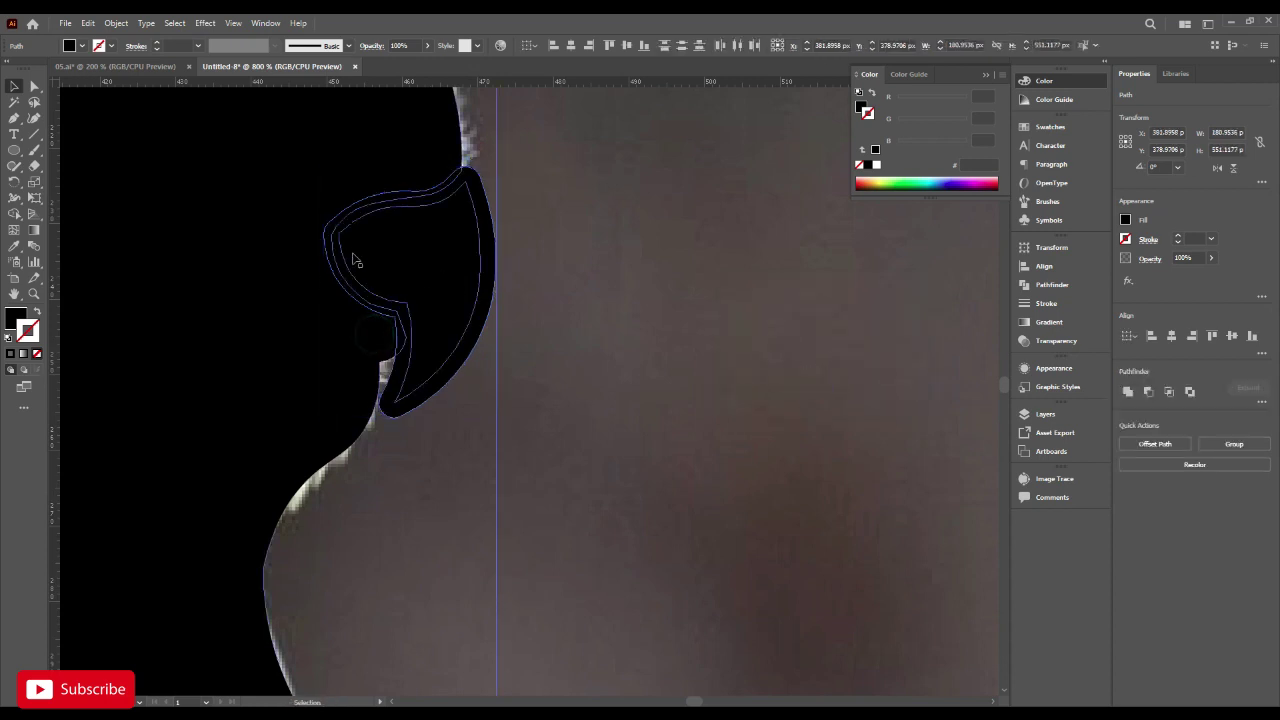
{"action": "left_click", "coordinate": [15, 212]}
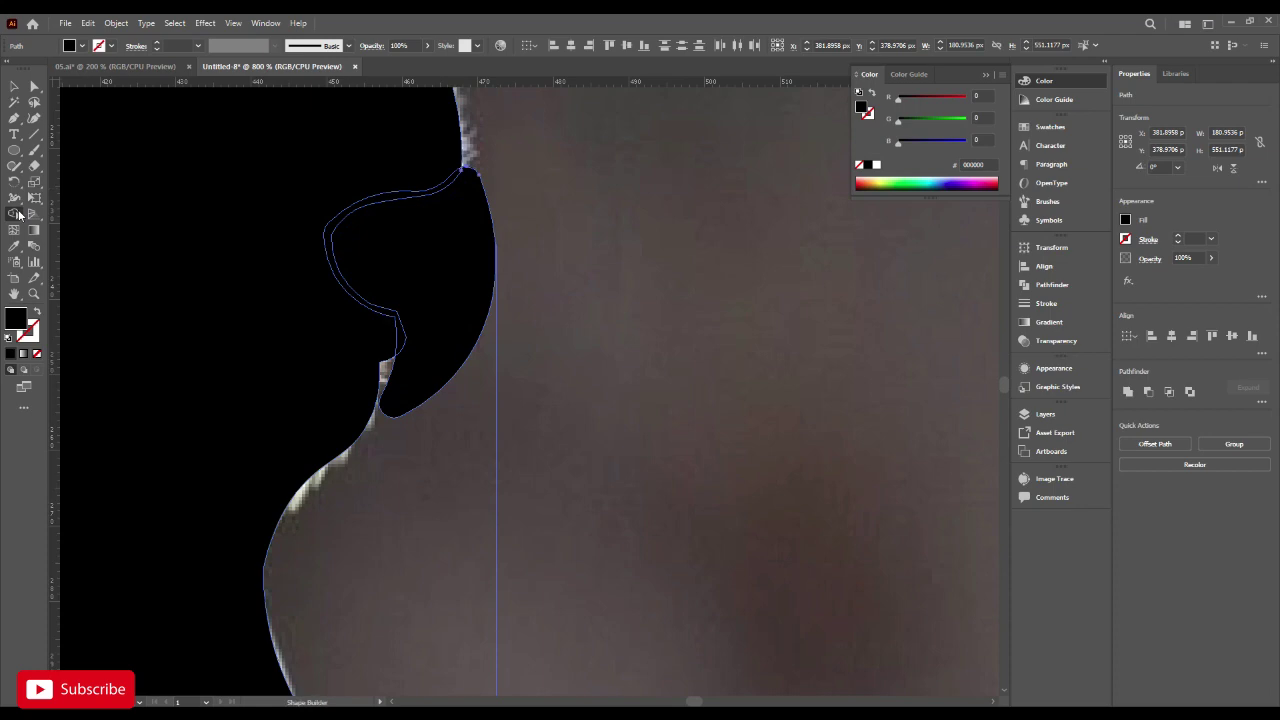
{"action": "left_click", "coordinate": [408, 222]}
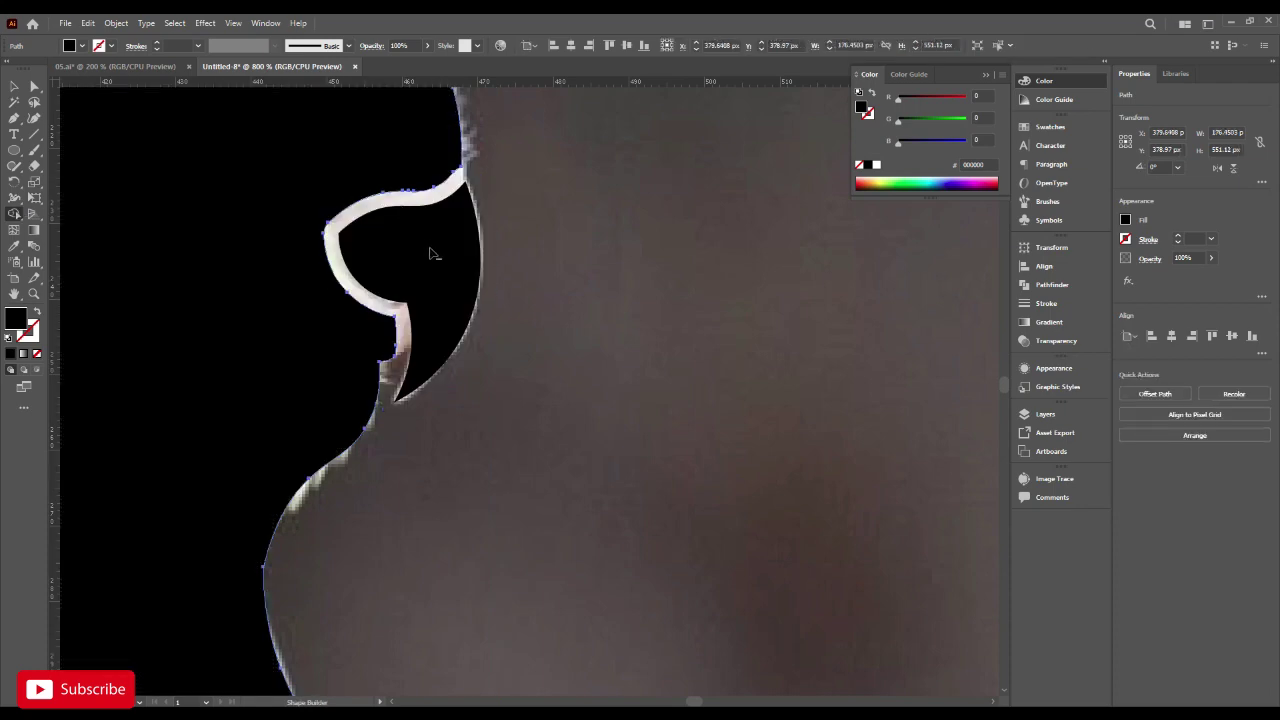
Cut the eye circle out of the black body with Shape Builder, keeping the small highlight circle filled.
{"action": "scroll", "coordinate": [451, 277], "scroll_direction": "down", "scroll_amount": 3}
{"action": "left_click_drag", "start_coordinate": [330, 252], "coordinate": [477, 129]}
{"action": "scroll", "coordinate": [350, 211], "scroll_direction": "up", "scroll_amount": 2}
{"action": "left_click", "coordinate": [356, 202], "text": "alt"}
{"action": "scroll", "coordinate": [442, 287], "scroll_direction": "down", "scroll_amount": 4}
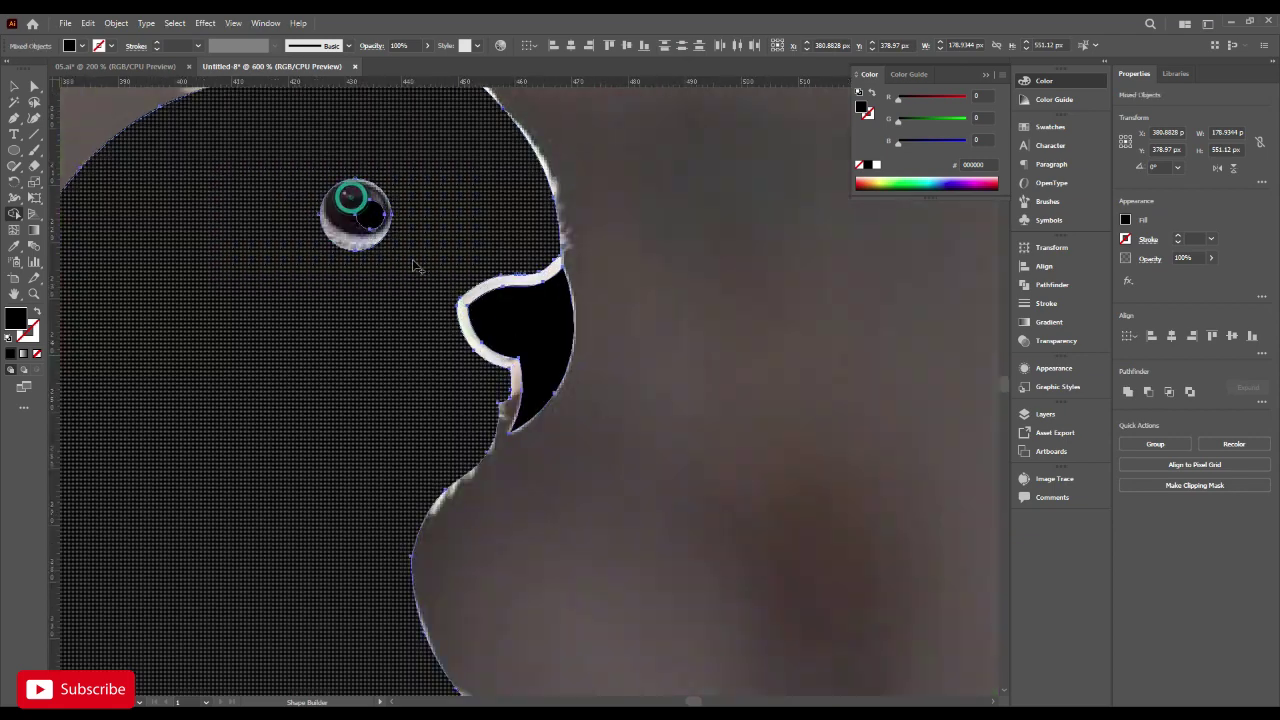
Deselect the bird, unlock all objects and delete the reference photo from the artboard.
{"action": "scroll", "coordinate": [506, 330], "scroll_direction": "down", "scroll_amount": 3}
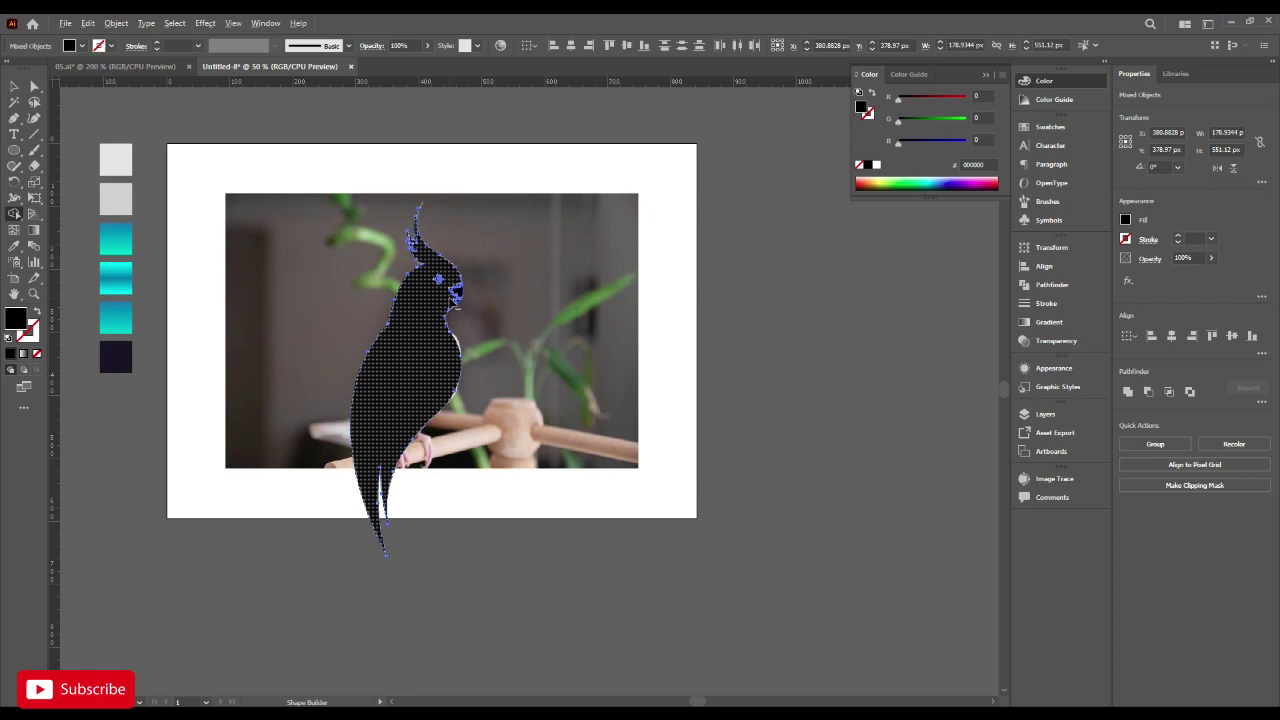
{"action": "scroll", "coordinate": [447, 303], "scroll_direction": "down", "scroll_amount": 1}
{"action": "left_click", "coordinate": [24, 86]}
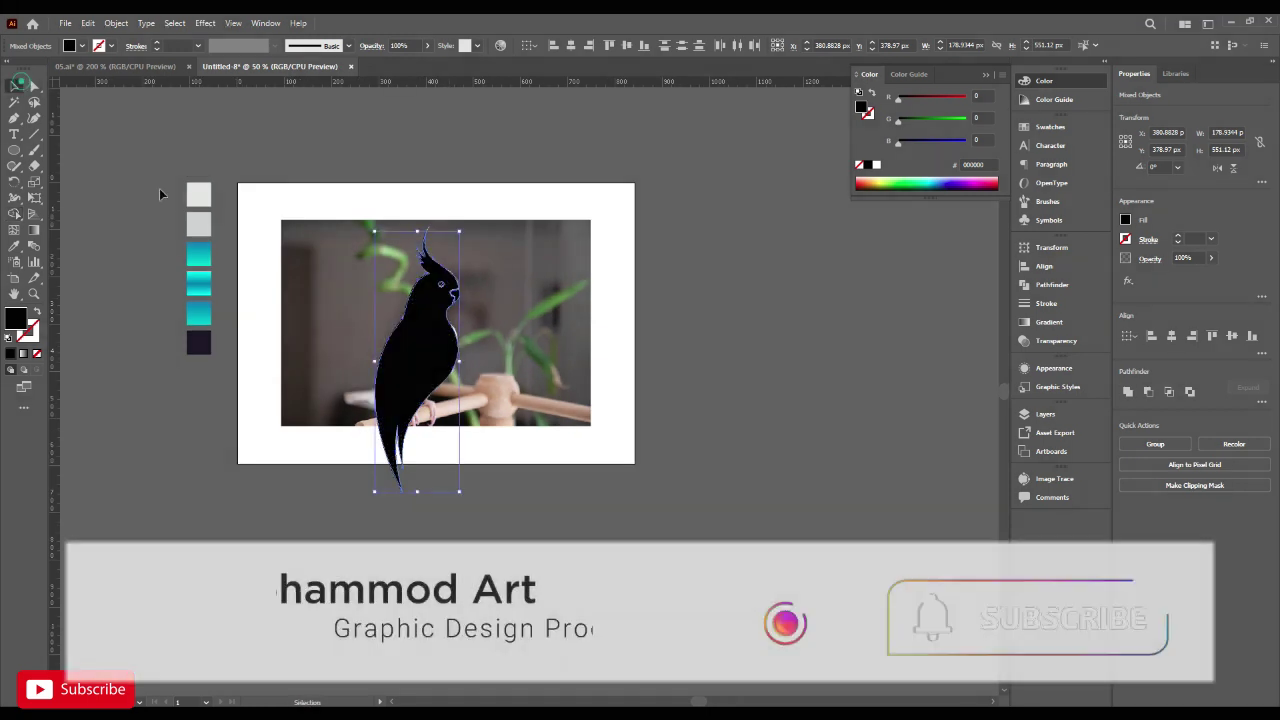
{"action": "left_click", "coordinate": [159, 188]}
{"action": "scroll", "coordinate": [503, 319], "scroll_direction": "up", "scroll_amount": 1}
{"action": "left_click_drag", "start_coordinate": [533, 272], "coordinate": [564, 272]}
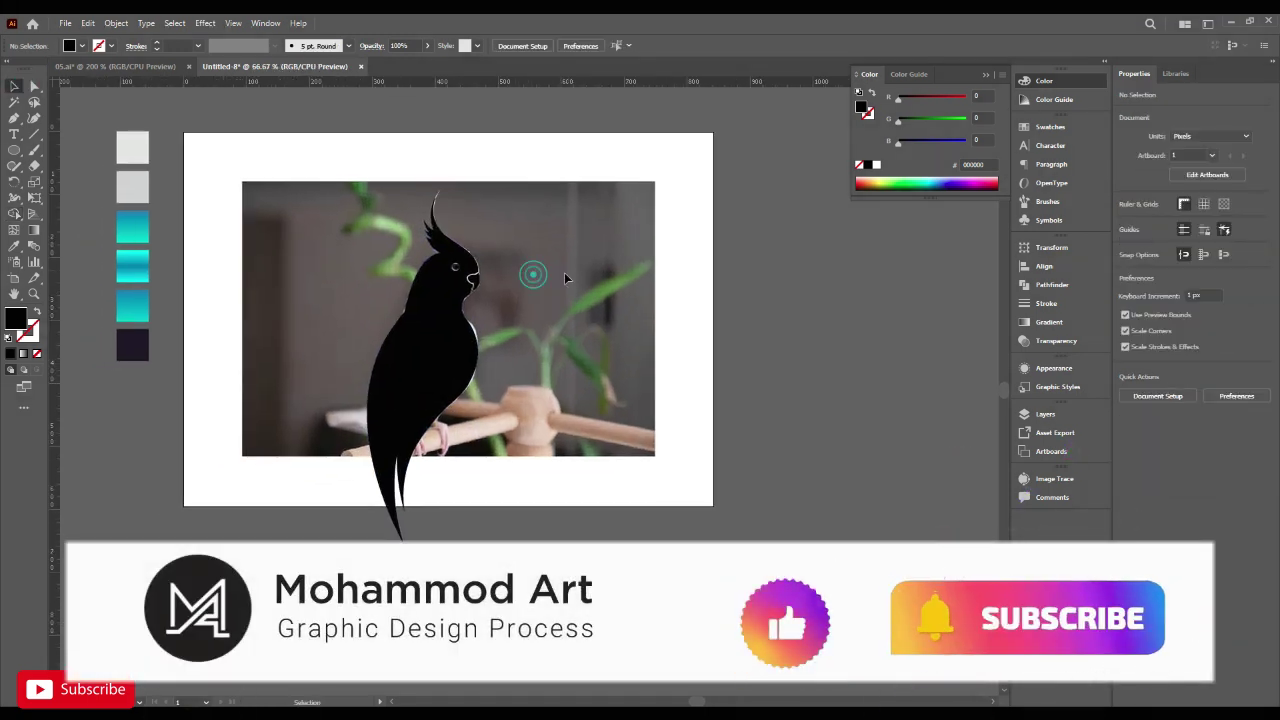
{"action": "scroll", "coordinate": [563, 297], "scroll_direction": "down", "scroll_amount": 1}
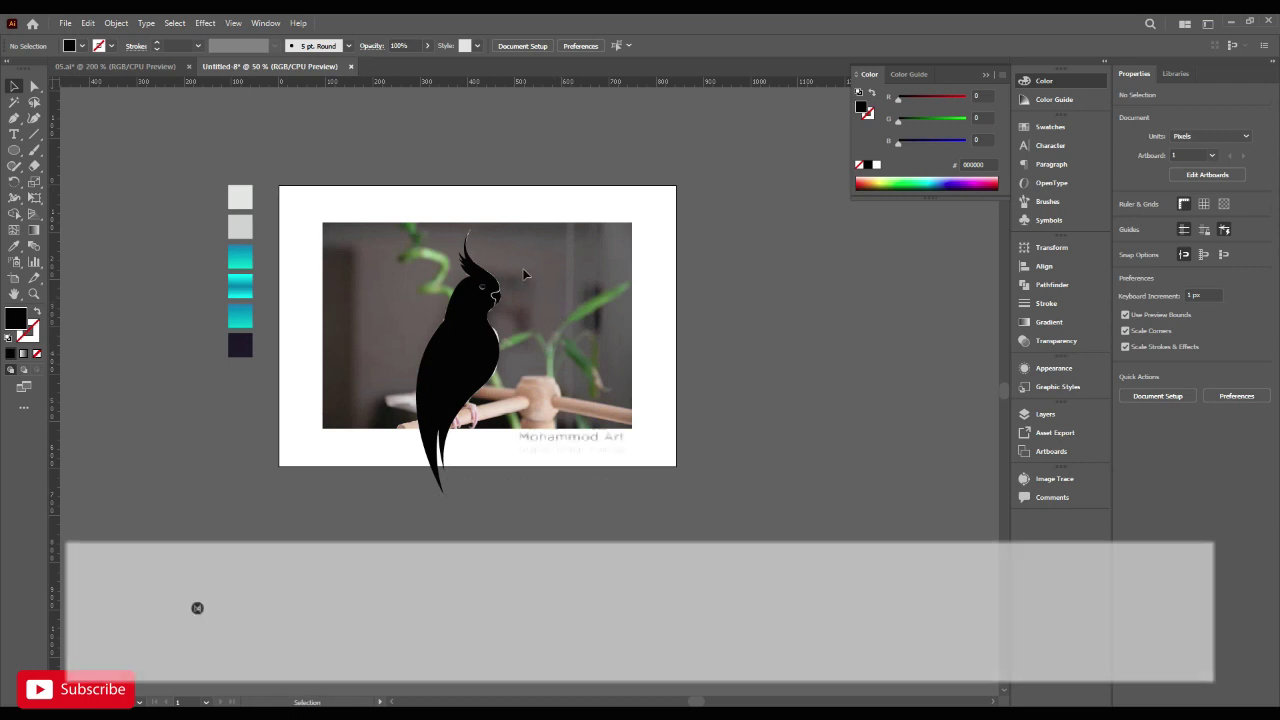
{"action": "left_click_drag", "start_coordinate": [563, 243], "coordinate": [543, 260]}
{"action": "left_click", "coordinate": [117, 22]}
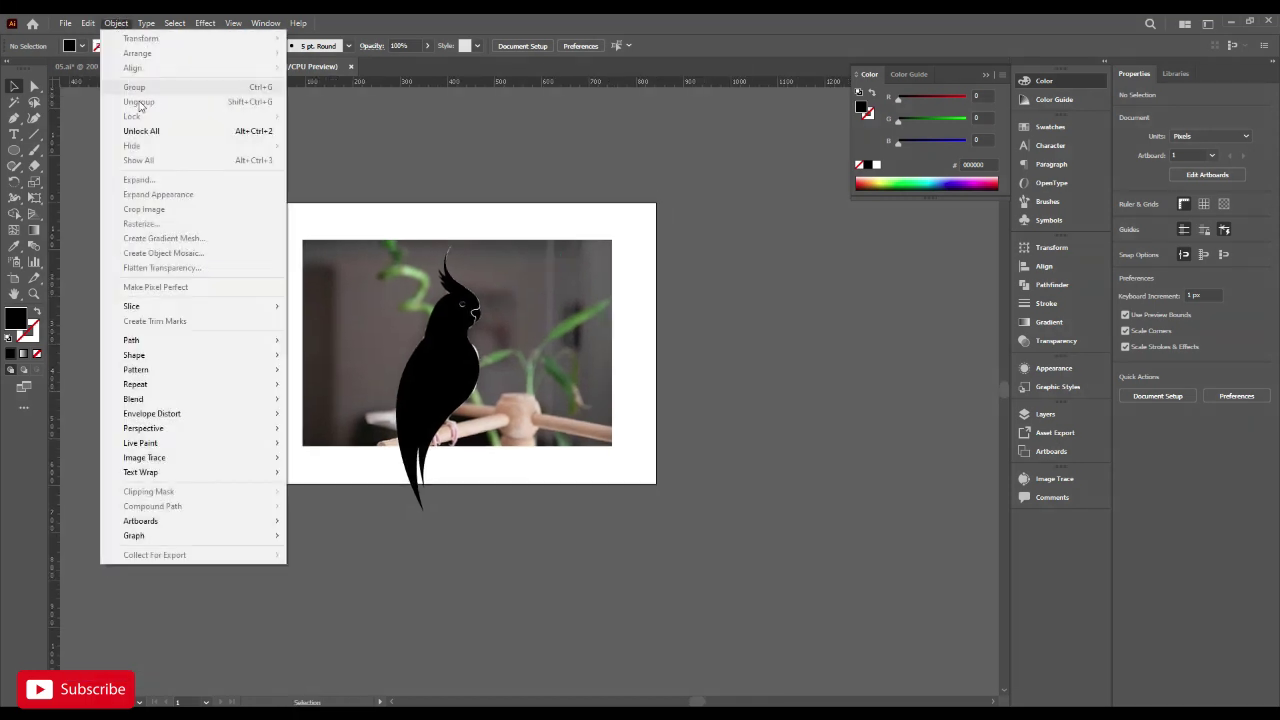
{"action": "left_click", "coordinate": [161, 131]}
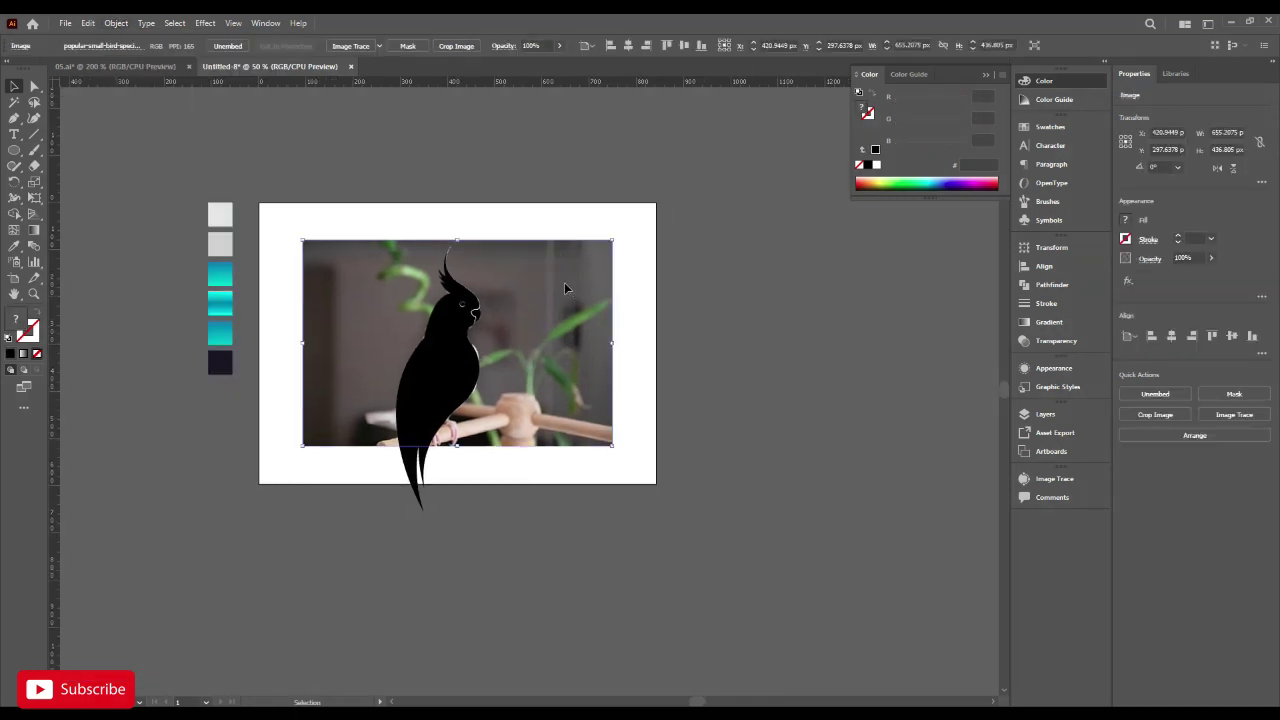
{"action": "left_click", "coordinate": [628, 231]}
{"action": "left_click", "coordinate": [562, 331]}
{"action": "key", "text": "Delete"}
Select the whole bird, scale it down to about 364 px high and position it on the artboard.
{"action": "left_click_drag", "start_coordinate": [534, 323], "coordinate": [529, 297]}
{"action": "left_click_drag", "start_coordinate": [530, 238], "coordinate": [360, 458]}
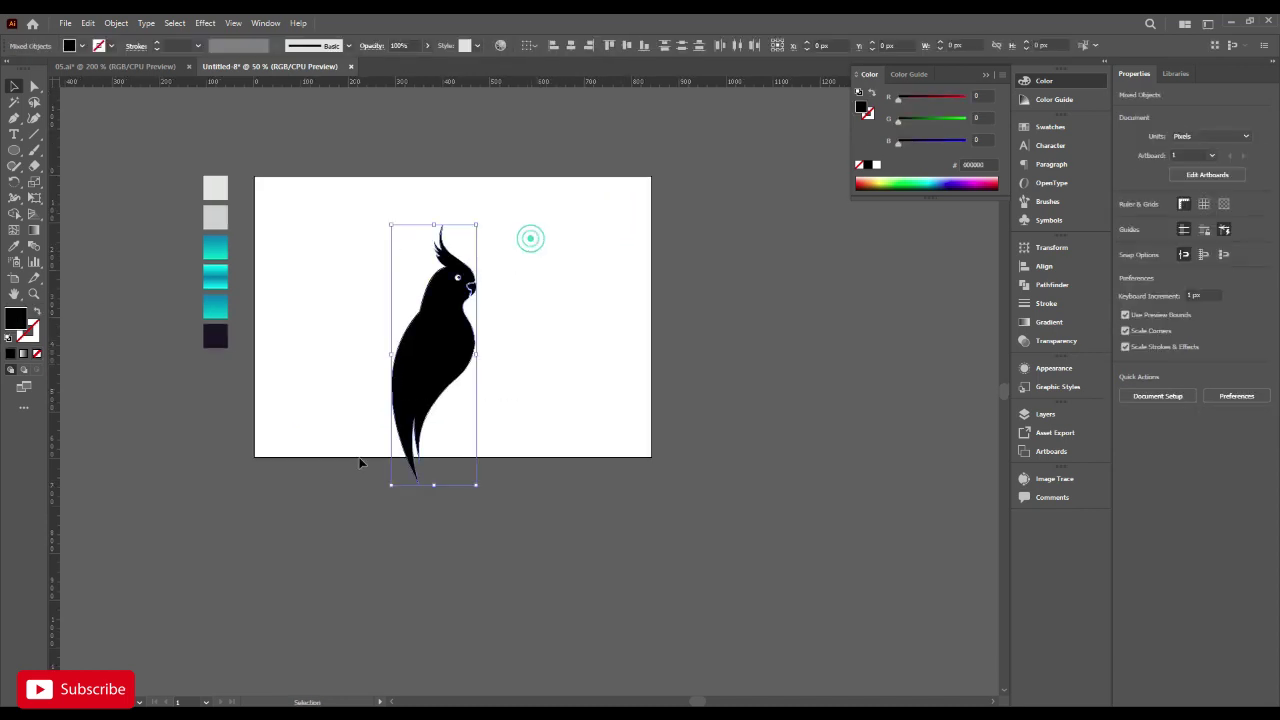
{"action": "left_click_drag", "start_coordinate": [434, 485], "coordinate": [434, 395]}
{"action": "left_click", "coordinate": [500, 357]}
{"action": "scroll", "coordinate": [505, 242], "scroll_direction": "up", "scroll_amount": 1}
{"action": "left_click_drag", "start_coordinate": [506, 223], "coordinate": [365, 445]}
{"action": "left_click_drag", "start_coordinate": [417, 329], "coordinate": [416, 345]}
{"action": "left_click", "coordinate": [491, 342]}
Round the corners of the body path where the neck meets the back and chest.
{"action": "scroll", "coordinate": [430, 345], "scroll_direction": "up", "scroll_amount": 2}
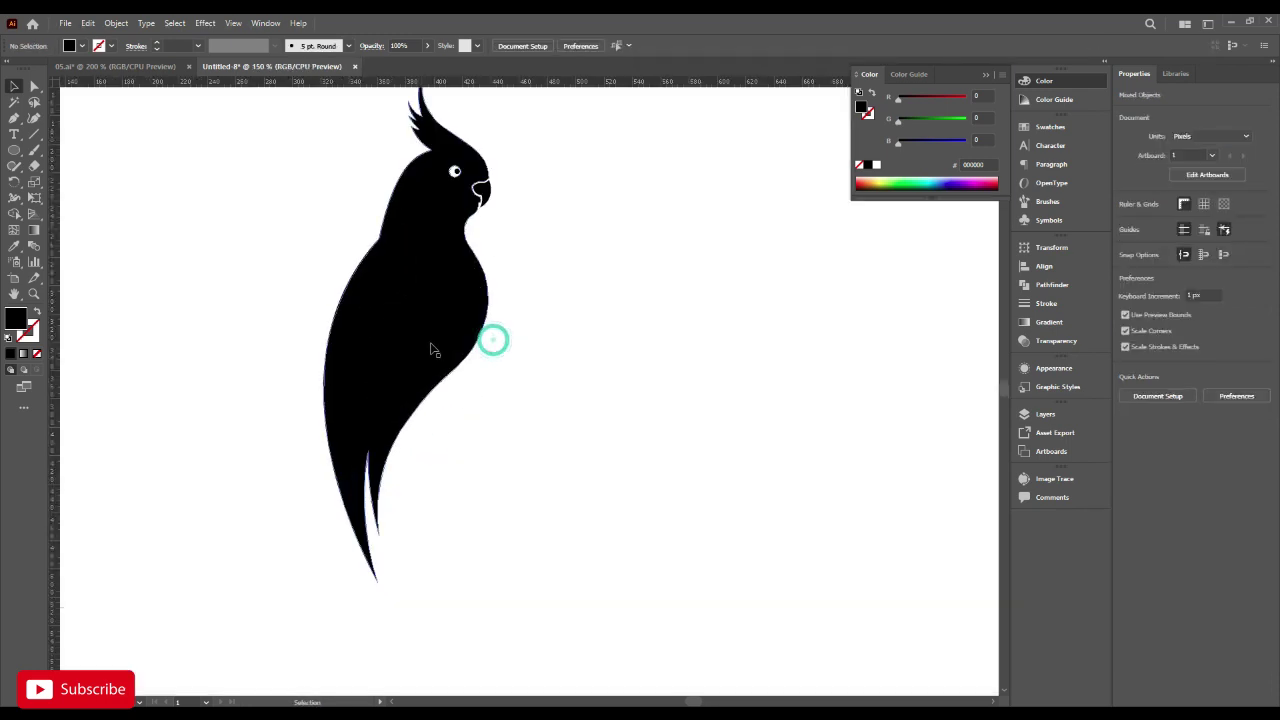
{"action": "left_click", "coordinate": [431, 342]}
{"action": "left_click_drag", "start_coordinate": [520, 291], "coordinate": [504, 279]}
{"action": "left_click", "coordinate": [34, 88]}
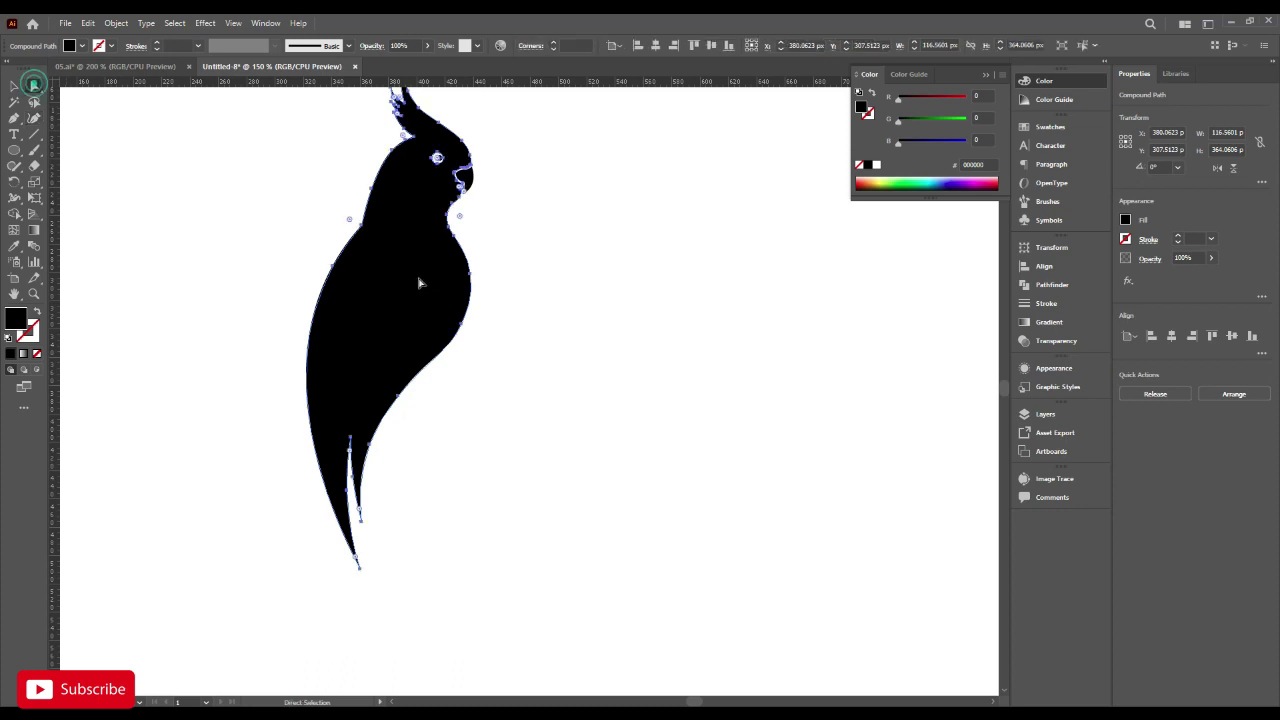
{"action": "left_click", "coordinate": [459, 215]}
{"action": "left_click_drag", "start_coordinate": [352, 222], "coordinate": [268, 257]}
{"action": "left_click", "coordinate": [265, 307]}
{"action": "scroll", "coordinate": [265, 309], "scroll_direction": "down", "scroll_amount": 2}
{"action": "key", "text": "v"}
{"action": "scroll", "coordinate": [410, 268], "scroll_direction": "up", "scroll_amount": 4}
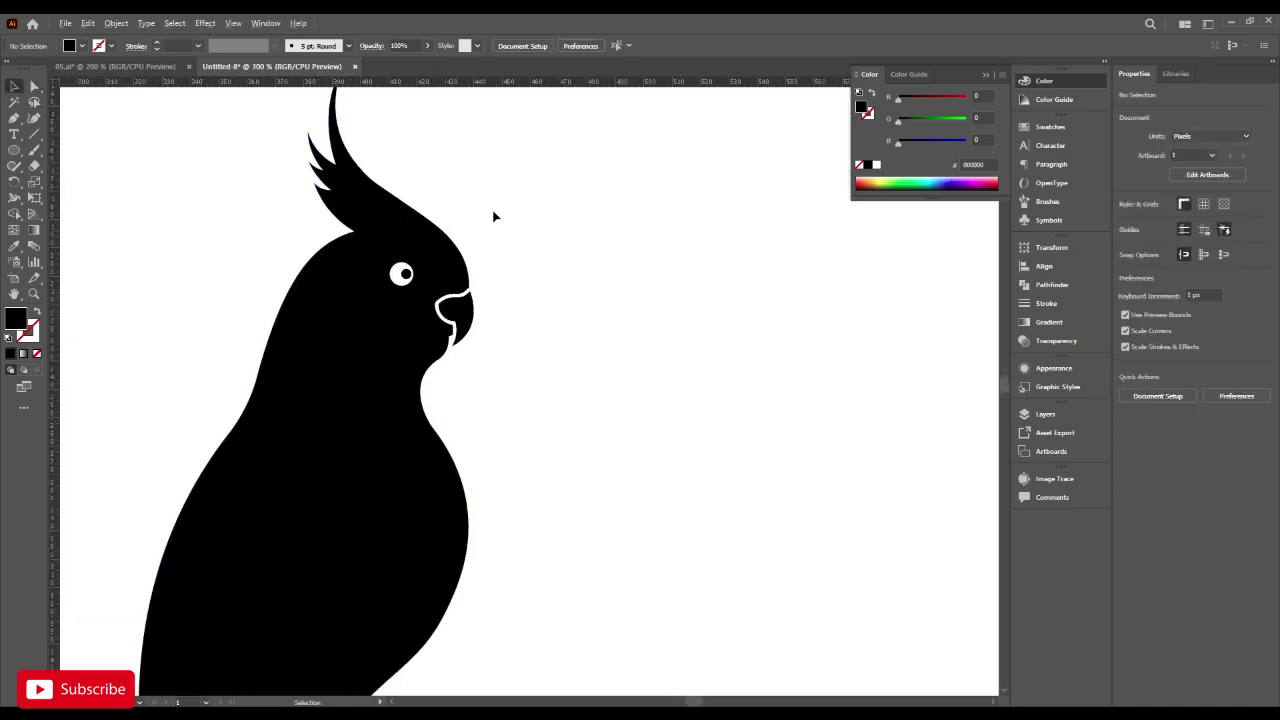
Fill the bird's body with the blue-to-turquoise gradient sampled from the upper gradient swatch beside the artboard.
{"action": "key", "text": "ctrl+0"}
{"action": "left_click", "coordinate": [452, 320]}
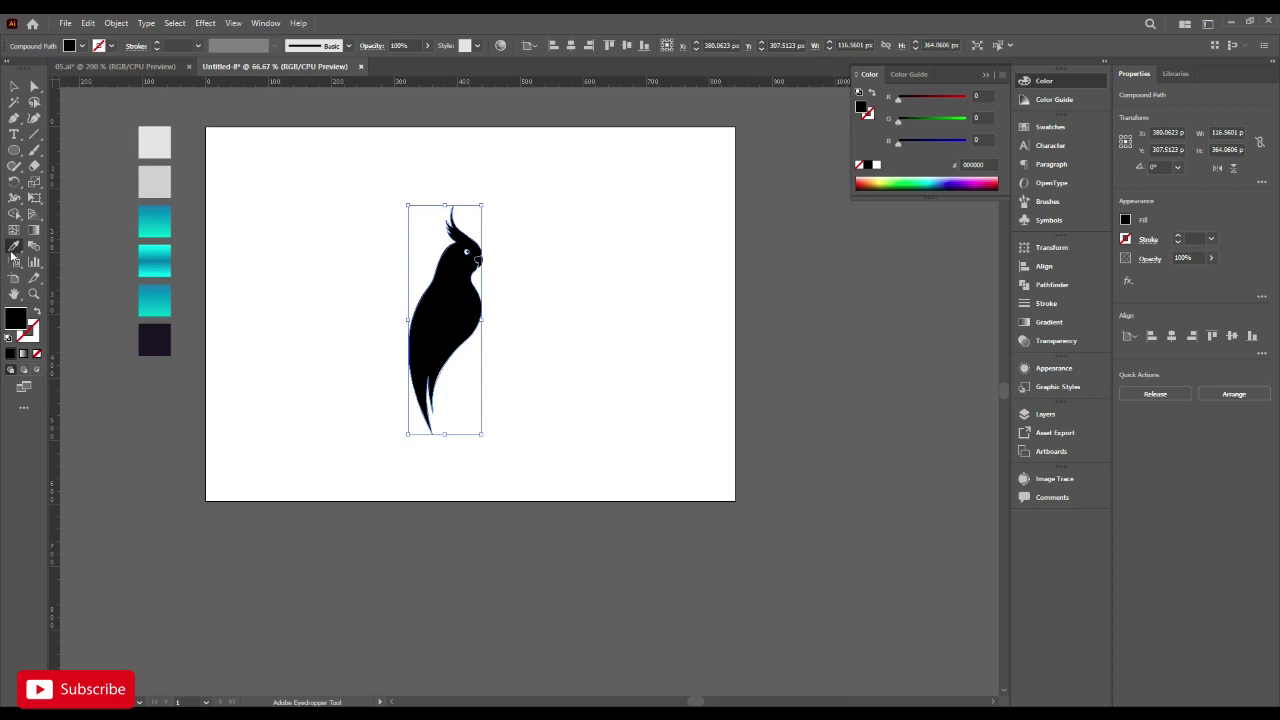
{"action": "left_click", "coordinate": [13, 249]}
{"action": "left_click", "coordinate": [165, 220]}
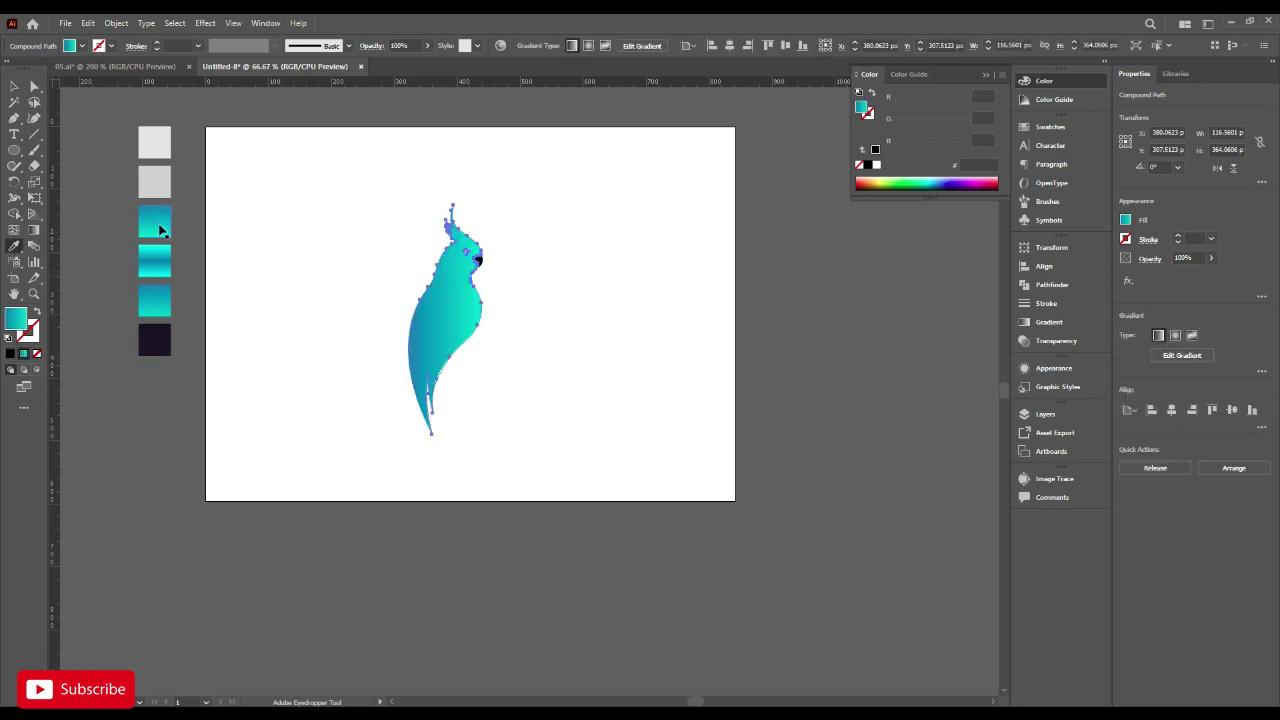
{"action": "key", "text": "v"}
{"action": "left_click", "coordinate": [550, 320]}
{"action": "key", "text": "ctrl+1"}
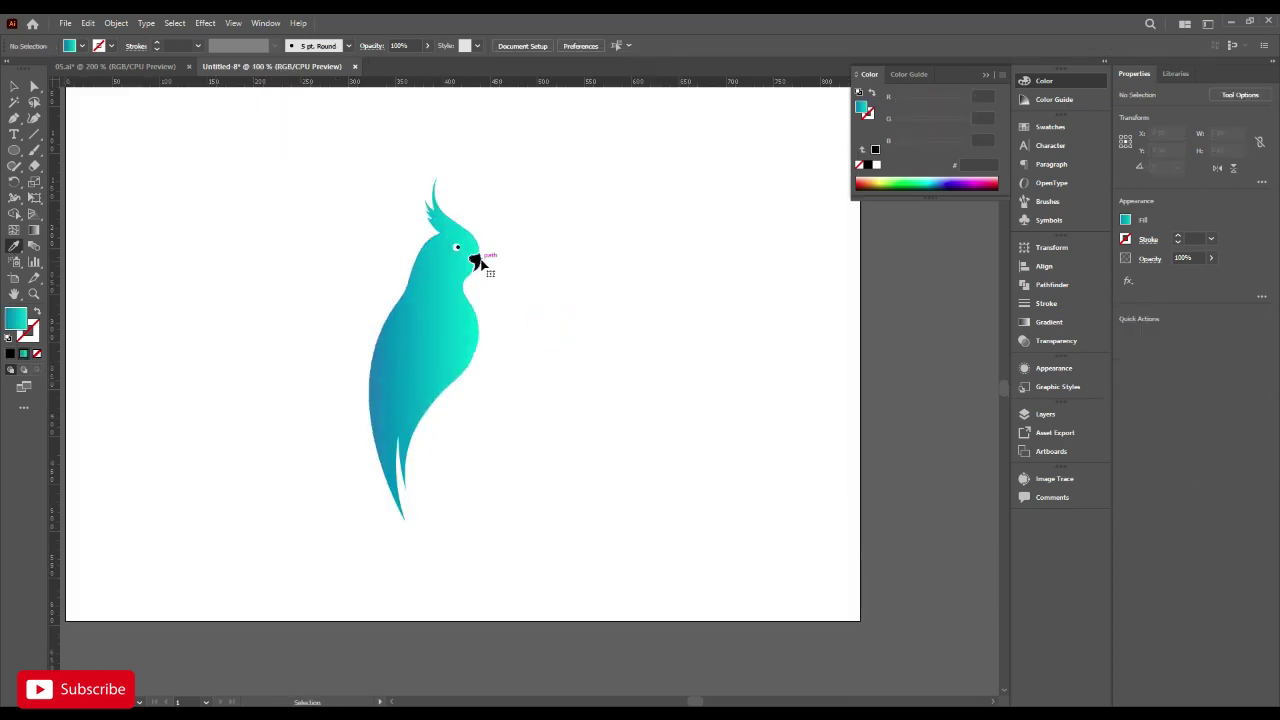
Fill the beak and pupil with the dark navy colour sampled from the lowest swatch beside the artboard.
{"action": "left_click", "coordinate": [476, 261]}
{"action": "key", "text": "i"}
{"action": "key", "text": "ctrl+minus"}
{"action": "key", "text": "ctrl+minus"}
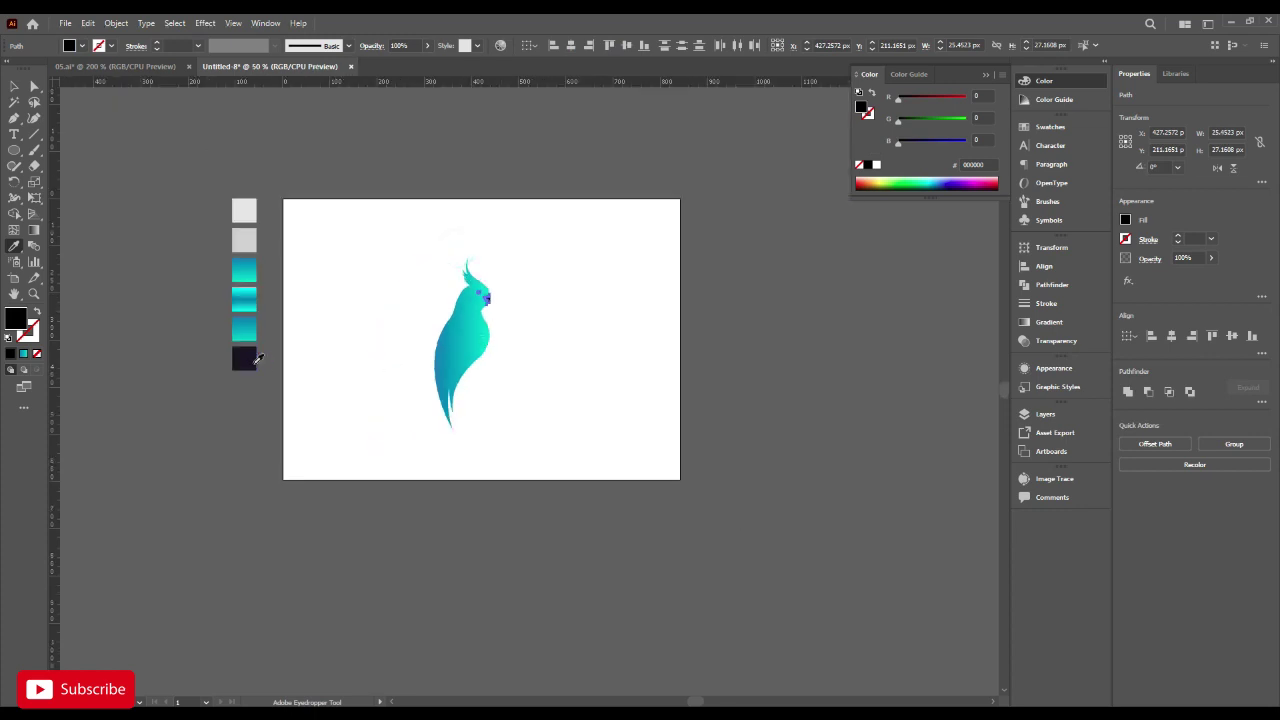
{"action": "left_click", "coordinate": [245, 360]}
{"action": "left_click", "coordinate": [360, 291], "text": "ctrl"}
{"action": "scroll", "coordinate": [526, 292], "scroll_direction": "up", "scroll_amount": 2}
{"action": "scroll", "coordinate": [462, 305], "scroll_direction": "up", "scroll_amount": 2}
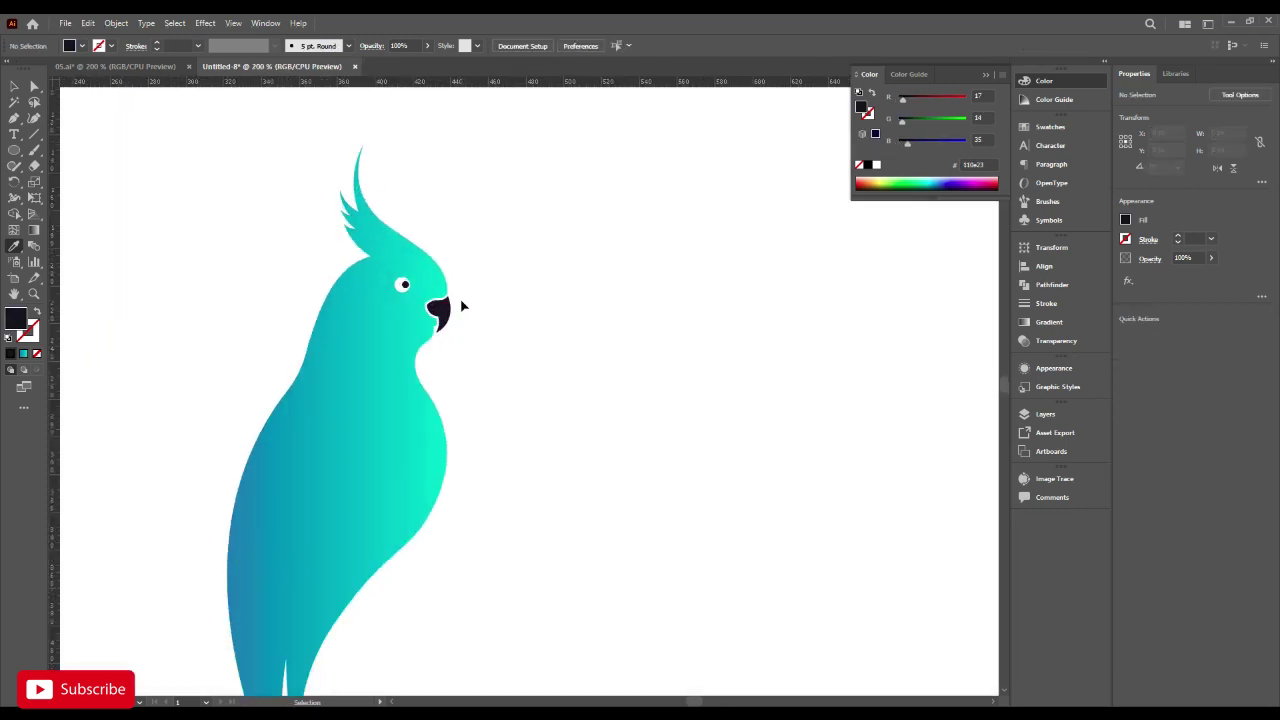
Recolour the beak alone with the orange swatch f7941d and deselect it.
{"action": "scroll", "coordinate": [477, 326], "scroll_direction": "down", "scroll_amount": 3}
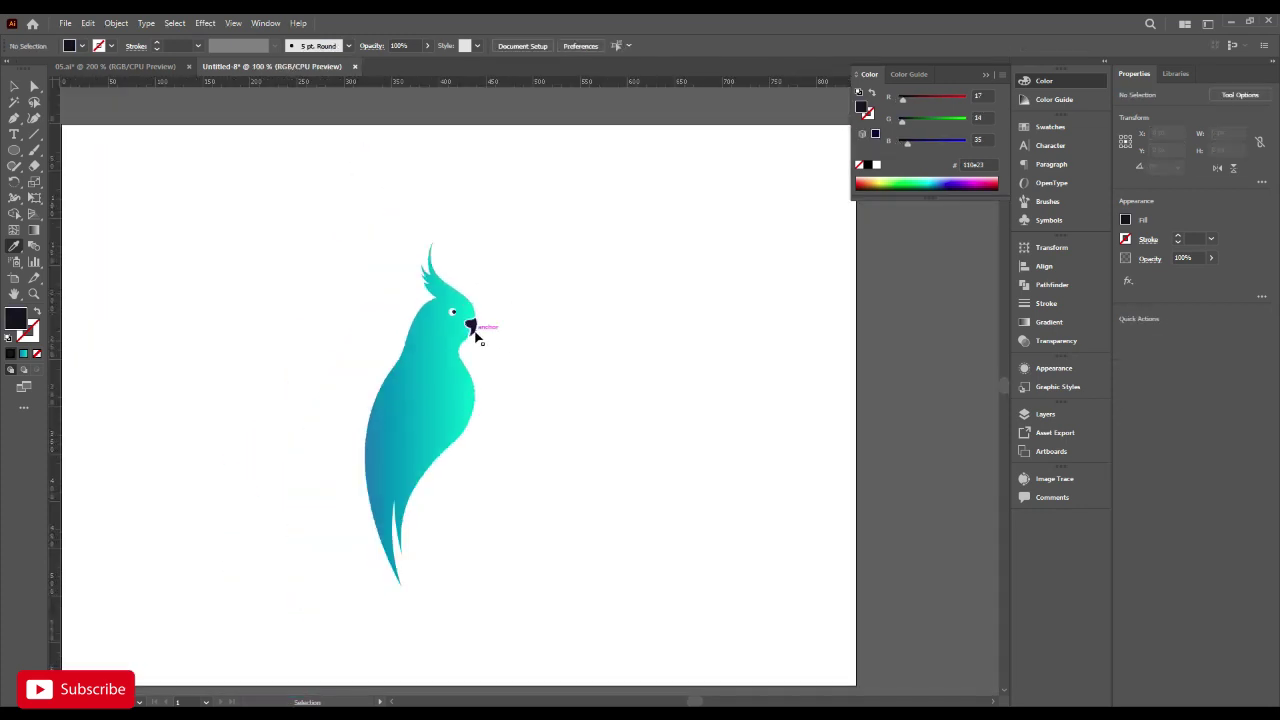
{"action": "left_click", "coordinate": [471, 324]}
{"action": "key", "text": "i"}
{"action": "scroll", "coordinate": [520, 346], "scroll_direction": "up", "scroll_amount": 2}
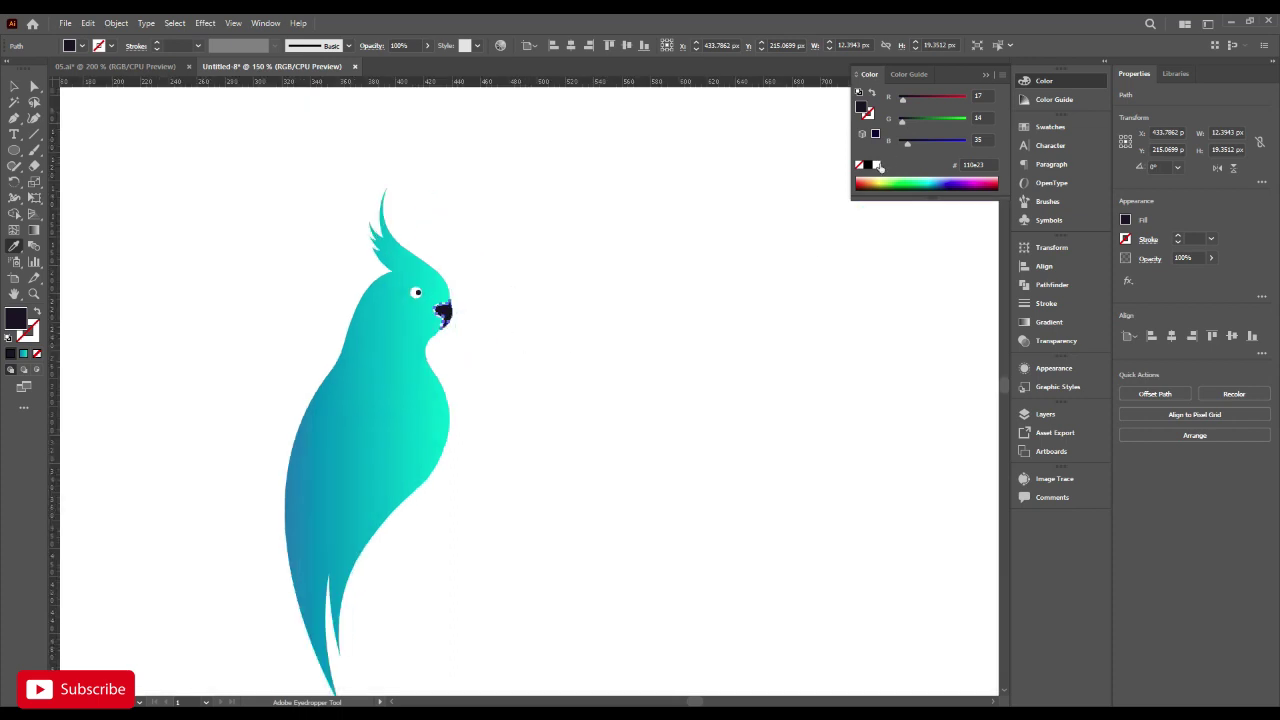
{"action": "left_click", "coordinate": [84, 47]}
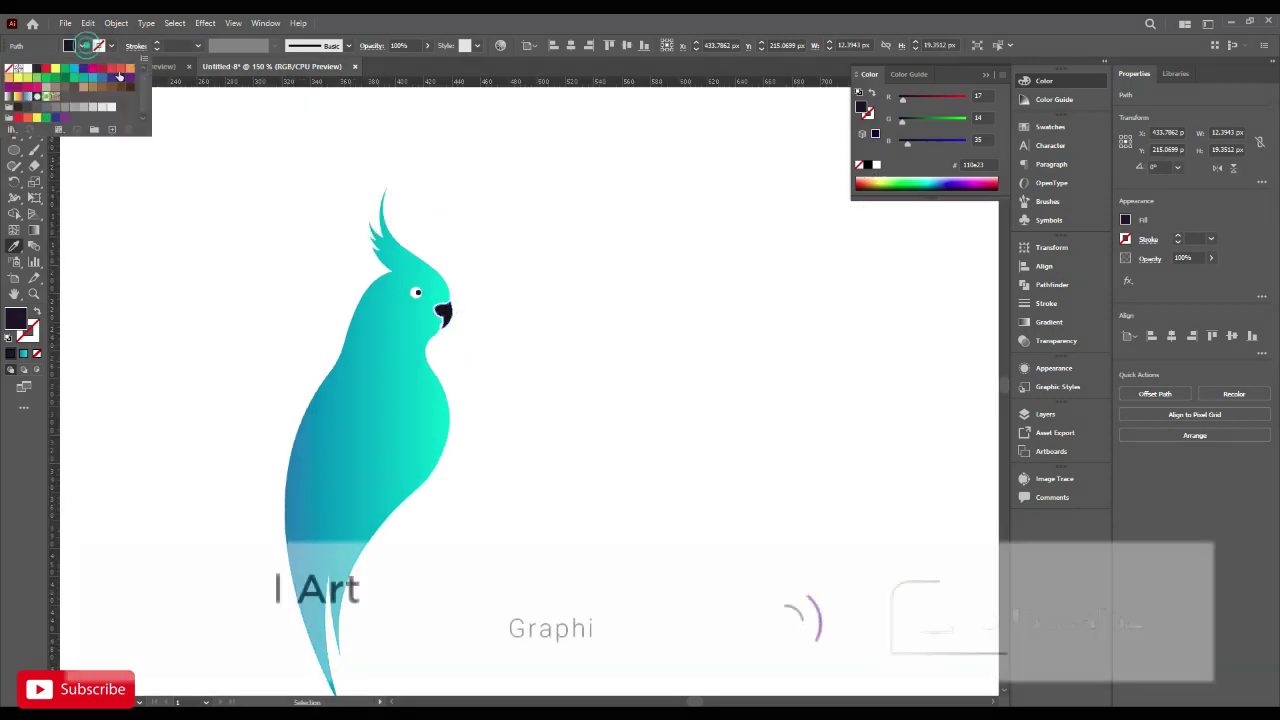
{"action": "left_click", "coordinate": [130, 69]}
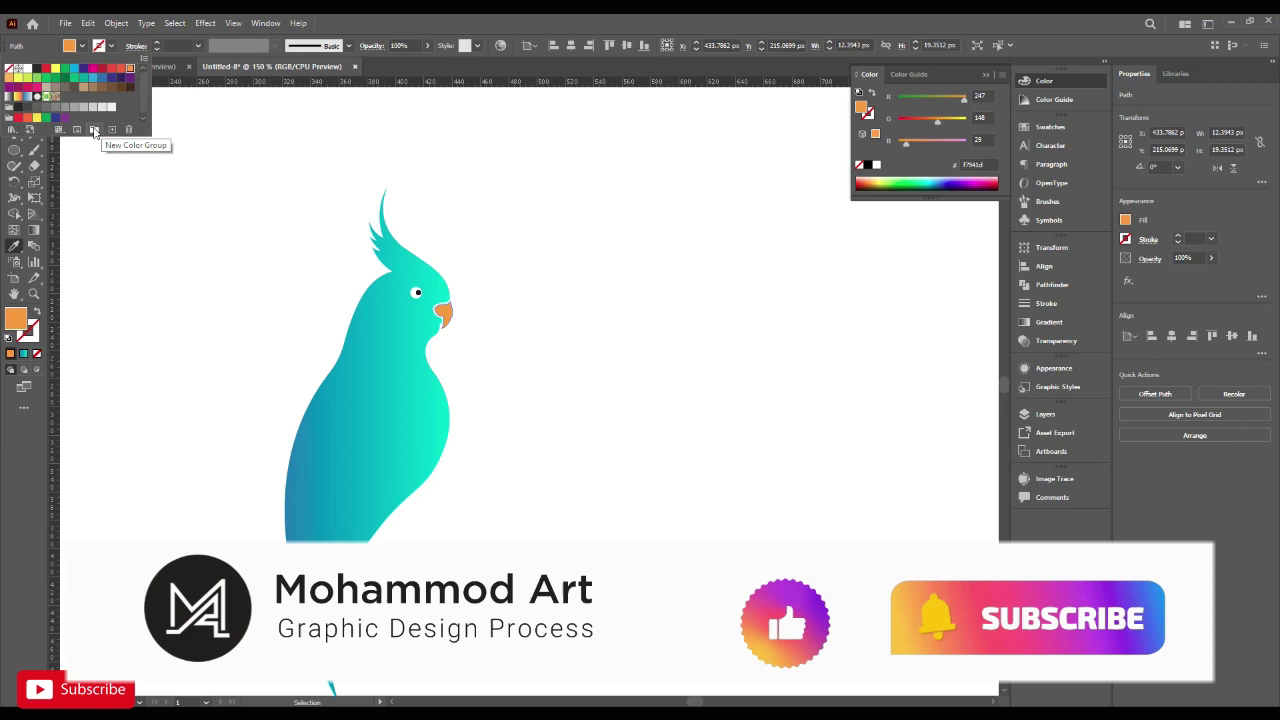
{"action": "left_click", "coordinate": [38, 200]}
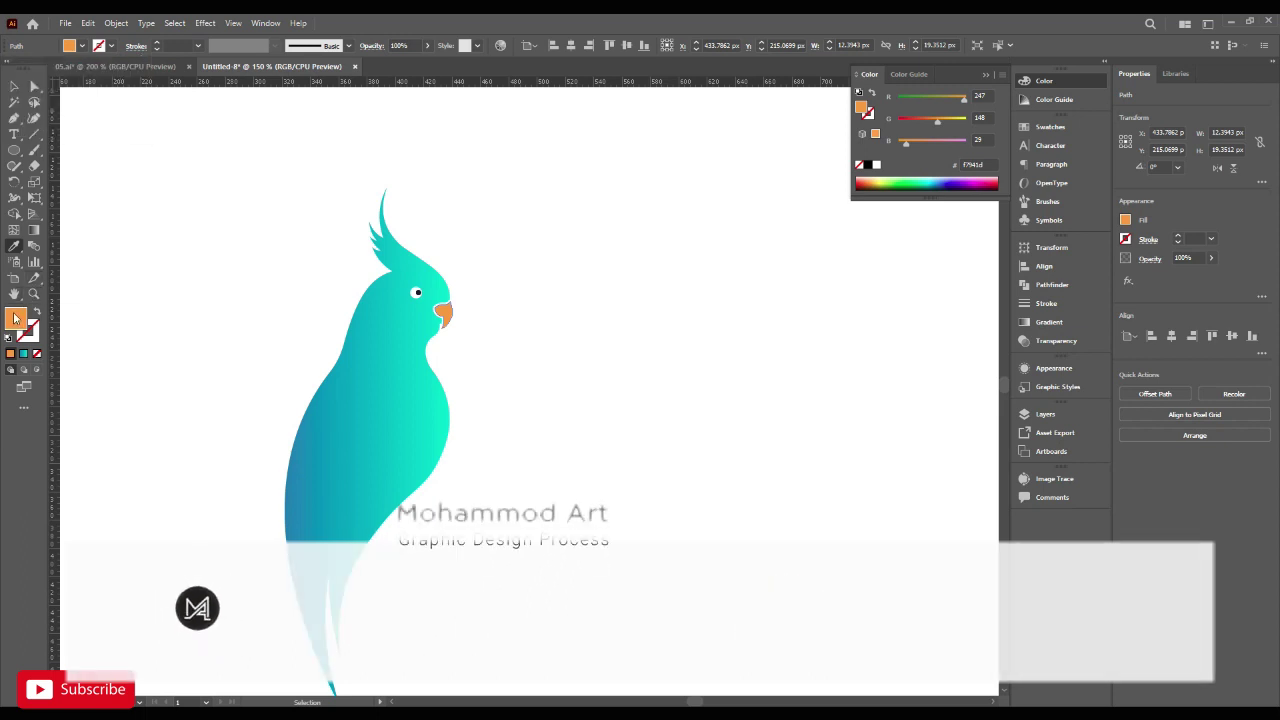
{"action": "left_click", "coordinate": [16, 87]}
{"action": "left_click", "coordinate": [170, 198]}
{"action": "left_click_drag", "start_coordinate": [285, 273], "coordinate": [312, 223]}
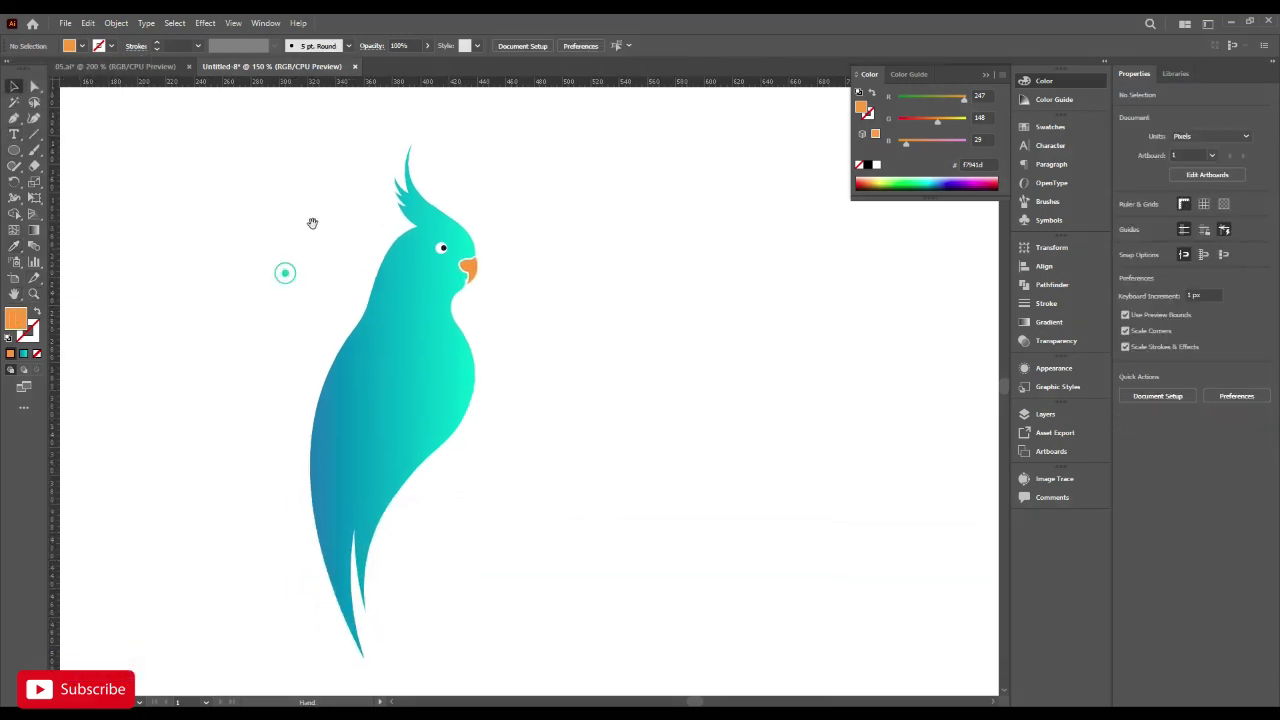
Draw a circle about 268 px in diameter over the bird's upper body and swap its gradient fill to the stroke.
{"action": "key", "text": "ctrl+minus"}
{"action": "left_click", "coordinate": [462, 313]}
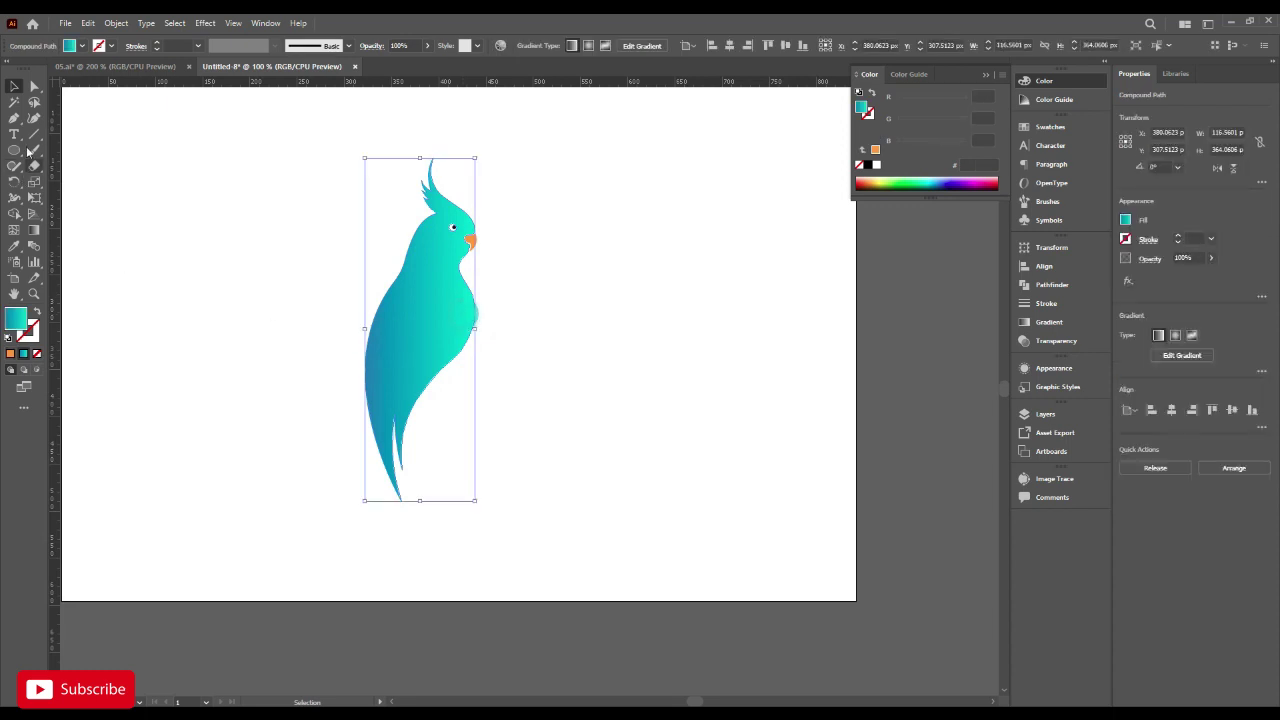
{"action": "left_click", "coordinate": [15, 151]}
{"action": "key", "text": "ctrl+minus"}
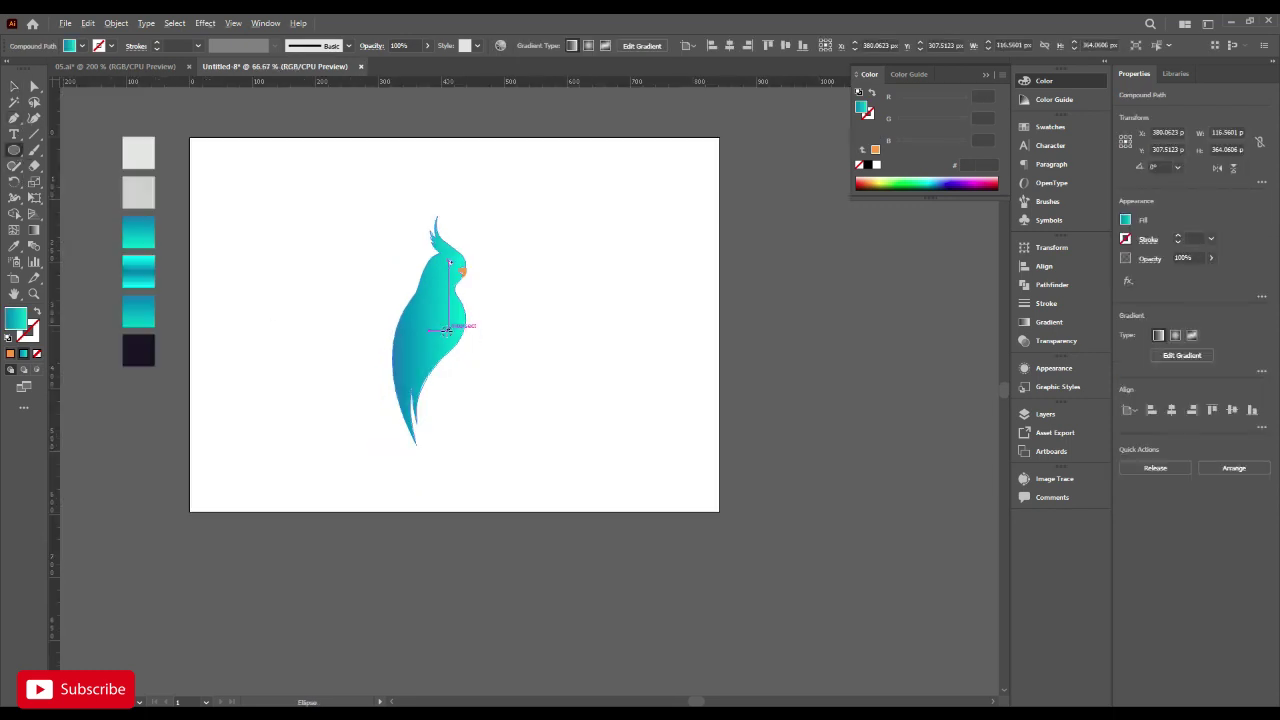
{"action": "left_click_drag", "start_coordinate": [341, 190], "coordinate": [522, 367]}
{"action": "left_click_drag", "start_coordinate": [434, 192], "coordinate": [440, 205]}
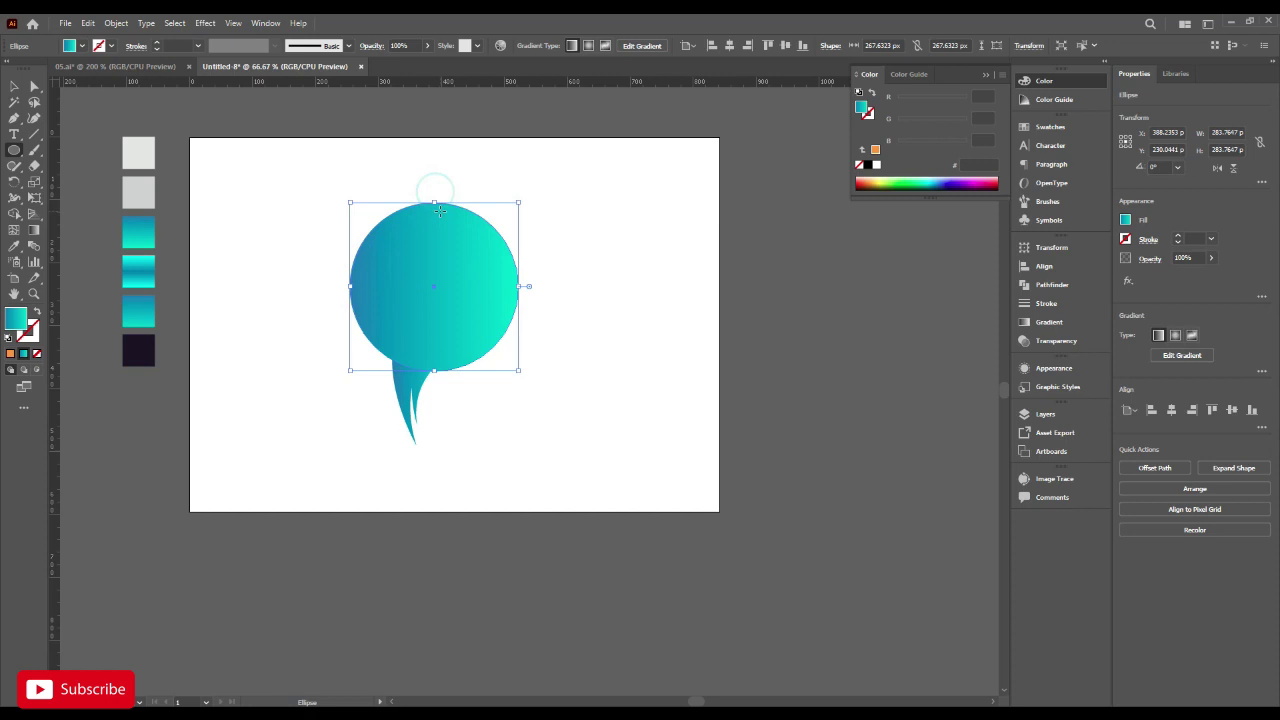
{"action": "left_click", "coordinate": [37, 314]}
{"action": "scroll", "coordinate": [467, 249], "scroll_direction": "up", "scroll_amount": 1}
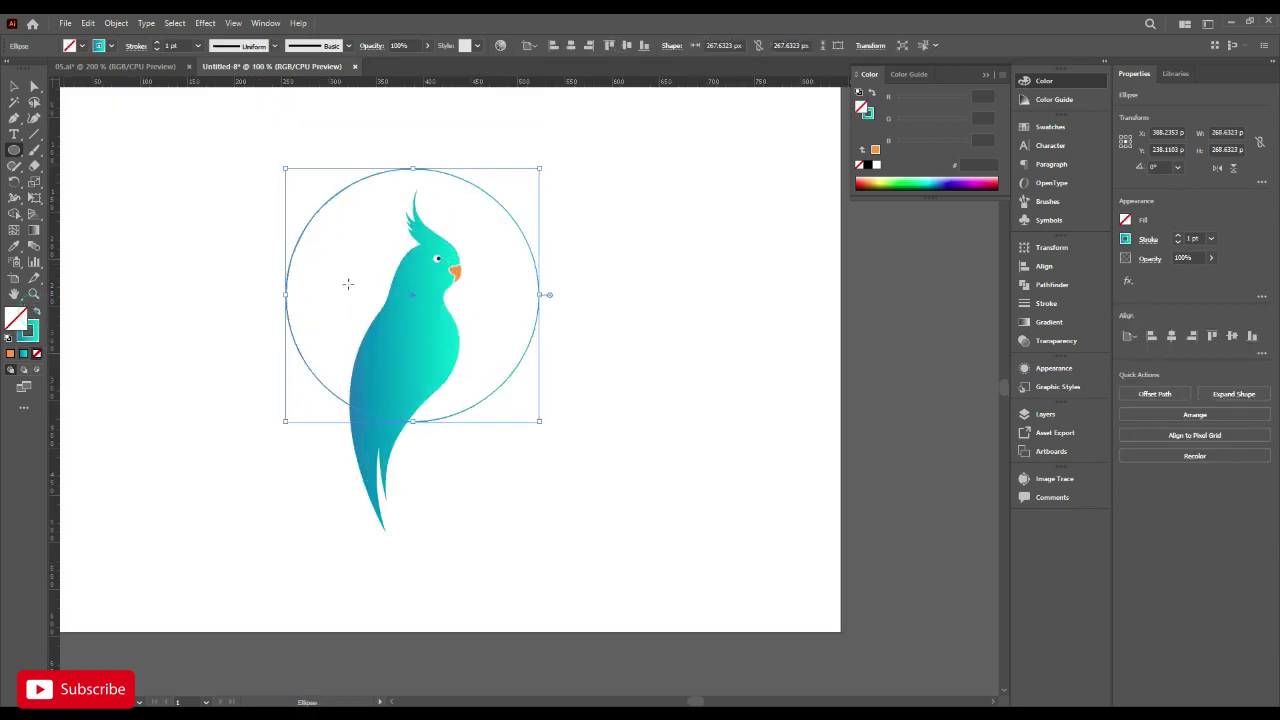
Shrink the circle around the bird proportionally to about 254 px in diameter.
{"action": "left_click", "coordinate": [15, 88]}
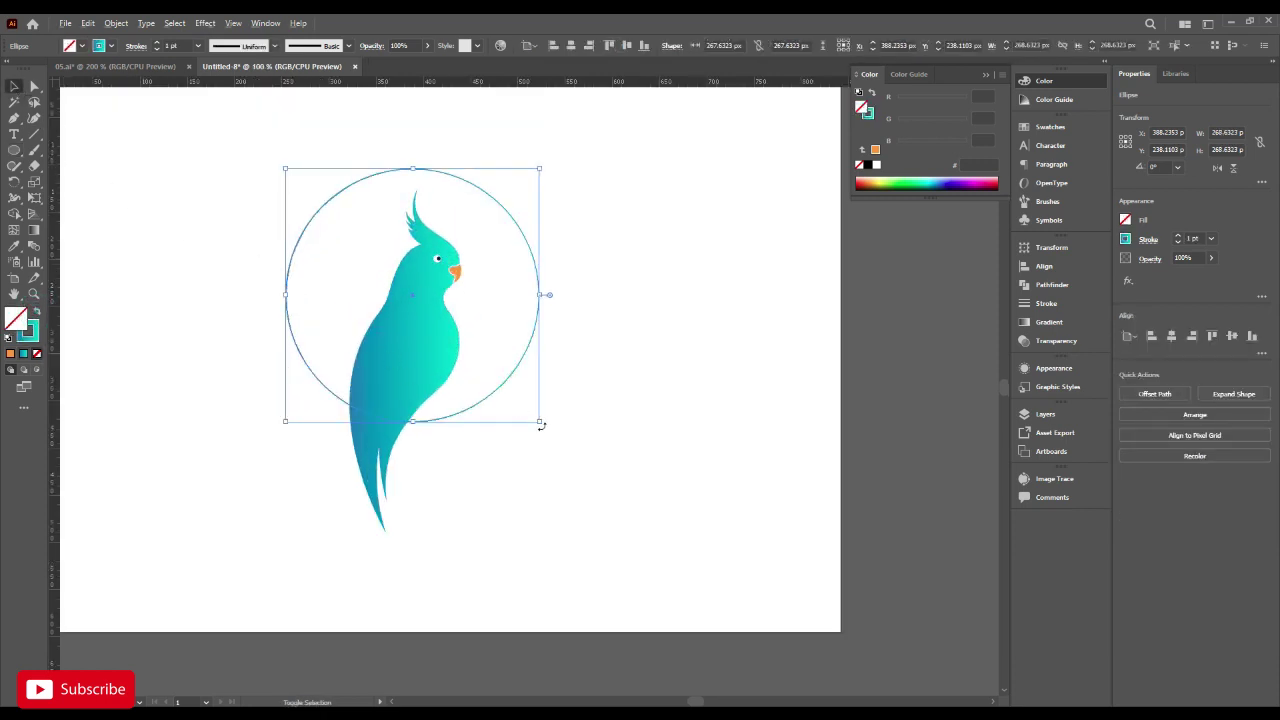
{"action": "left_click_drag", "start_coordinate": [541, 421], "coordinate": [500, 385]}
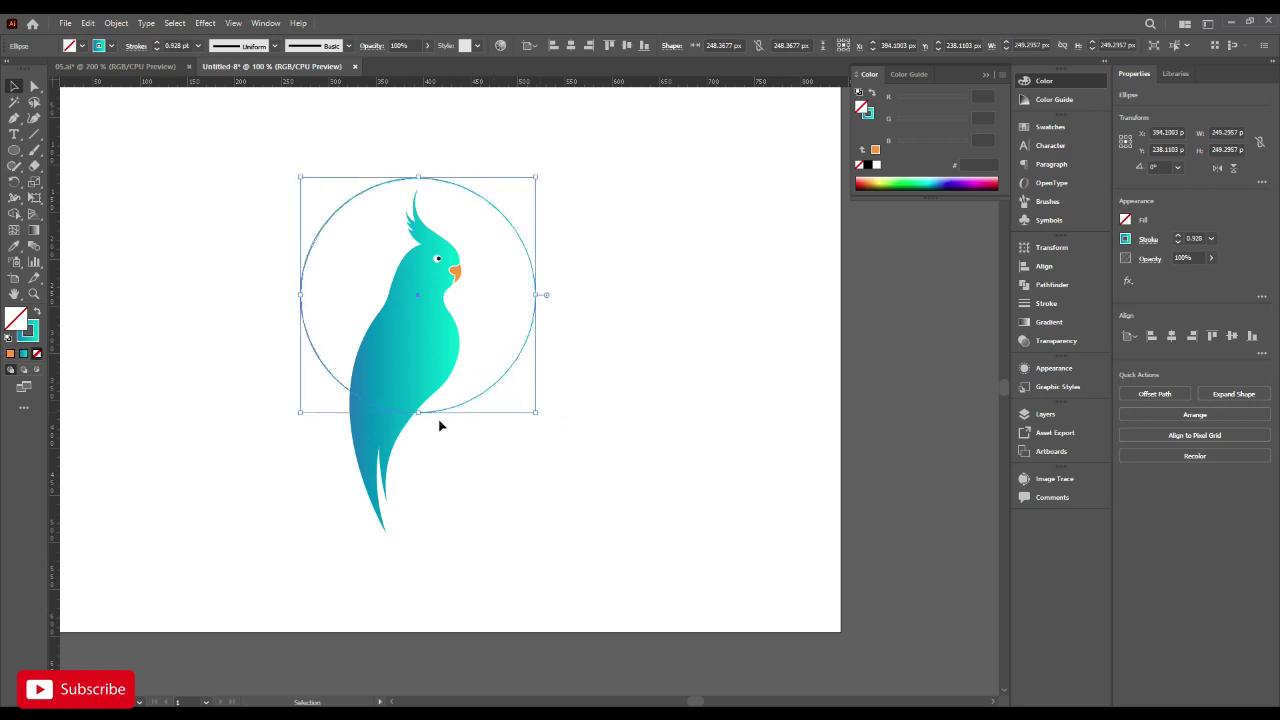
{"action": "left_click_drag", "start_coordinate": [421, 414], "coordinate": [421, 419]}
{"action": "left_click", "coordinate": [431, 460]}
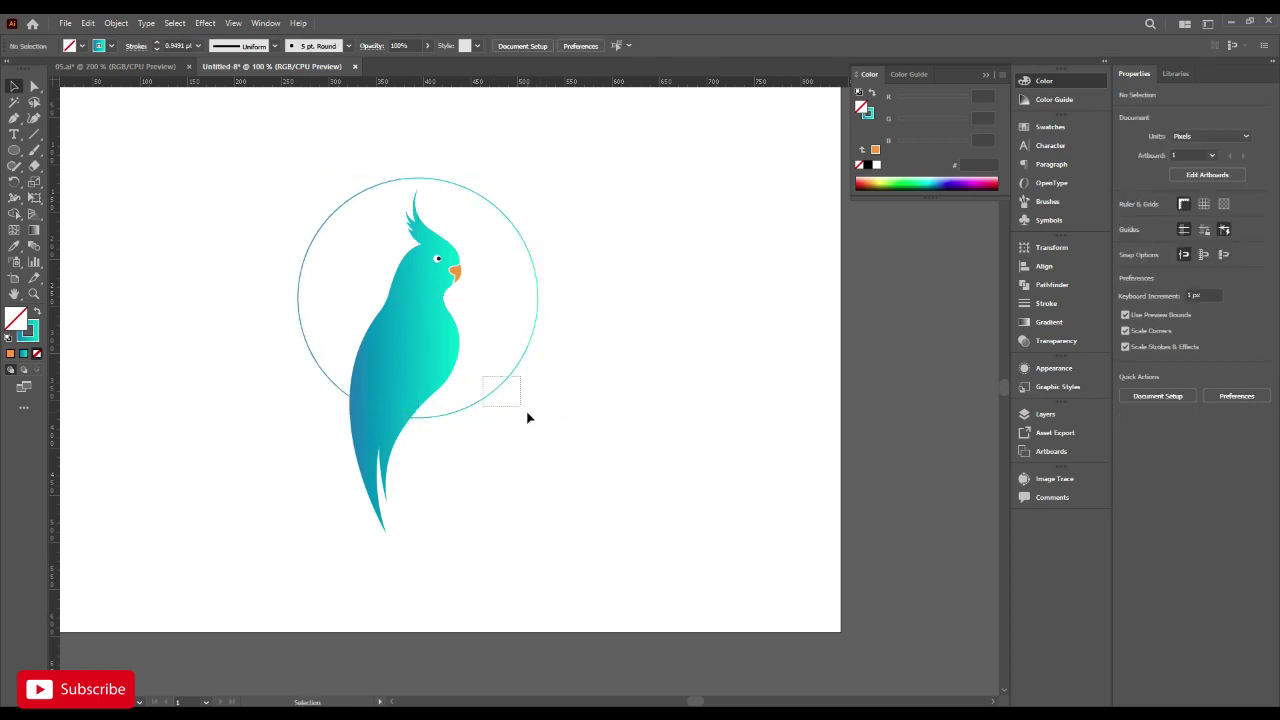
Set the circle's stroke weight to 13 pt and enlarge the ring upward to about 266 px in diameter.
{"action": "left_click", "coordinate": [483, 376]}
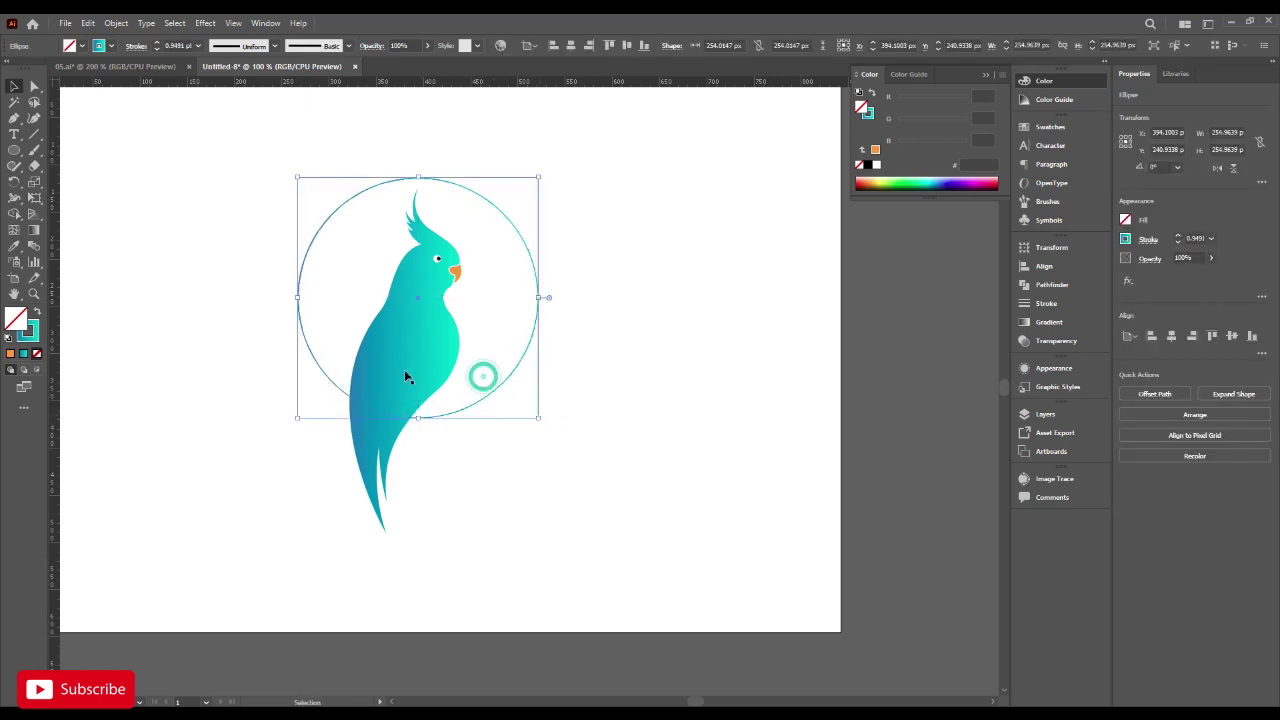
{"action": "left_click", "coordinate": [157, 43]}
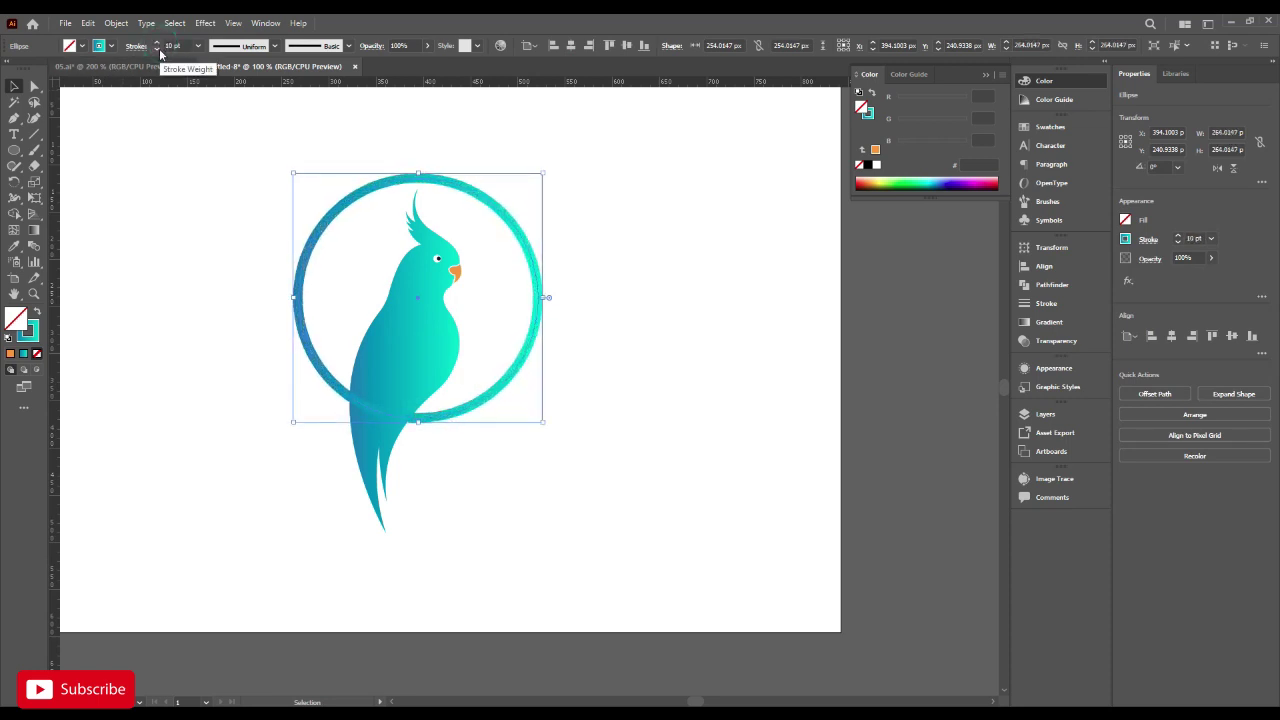
{"action": "left_click", "coordinate": [158, 44]}
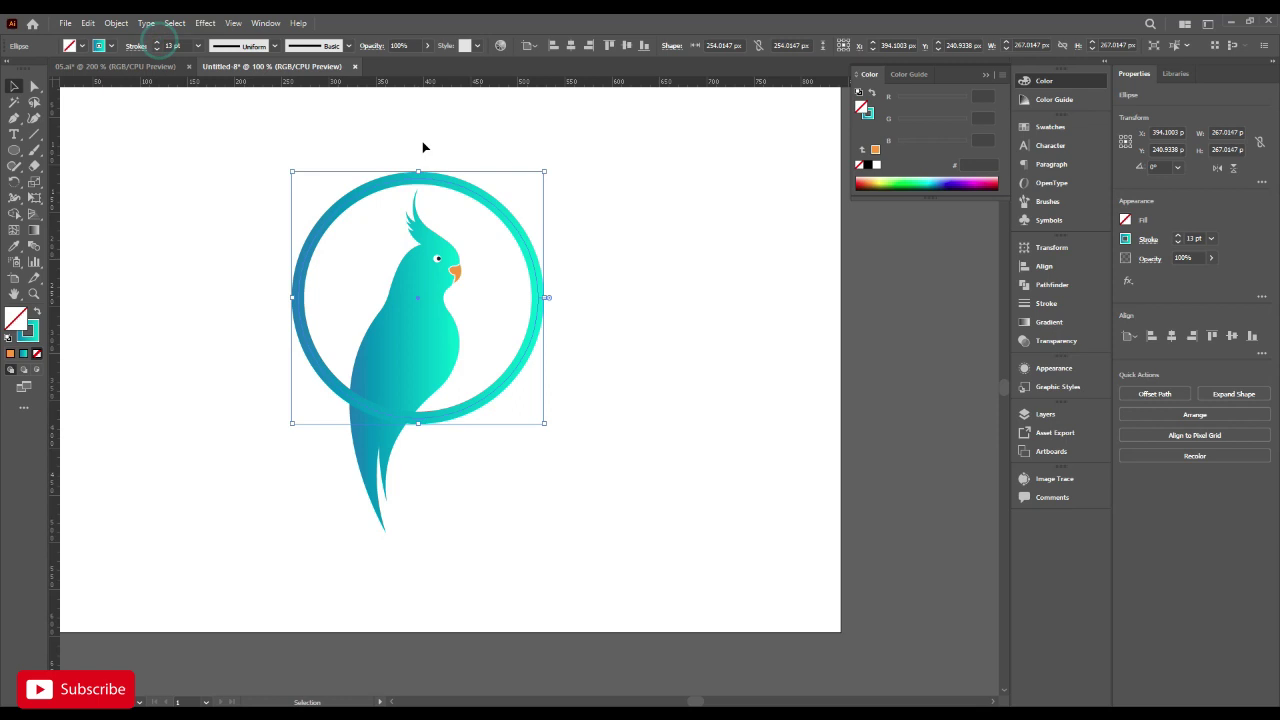
{"action": "left_click_drag", "start_coordinate": [420, 173], "coordinate": [420, 161]}
{"action": "left_click", "coordinate": [588, 254]}
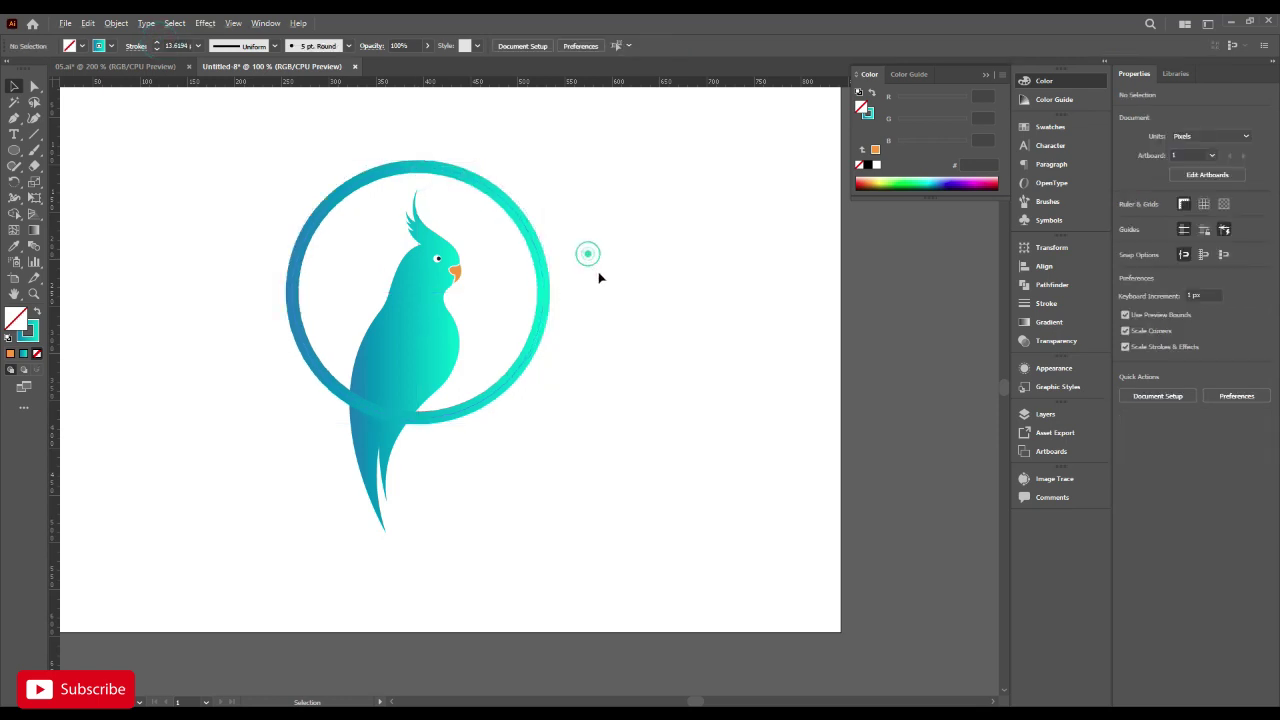
Send the gradient ring to the back so it sits behind the bird.
{"action": "scroll", "coordinate": [621, 302], "scroll_direction": "down", "scroll_amount": 1}
{"action": "left_click_drag", "start_coordinate": [621, 302], "coordinate": [546, 285]}
{"action": "key", "text": "ctrl+minus"}
{"action": "left_click", "coordinate": [494, 314]}
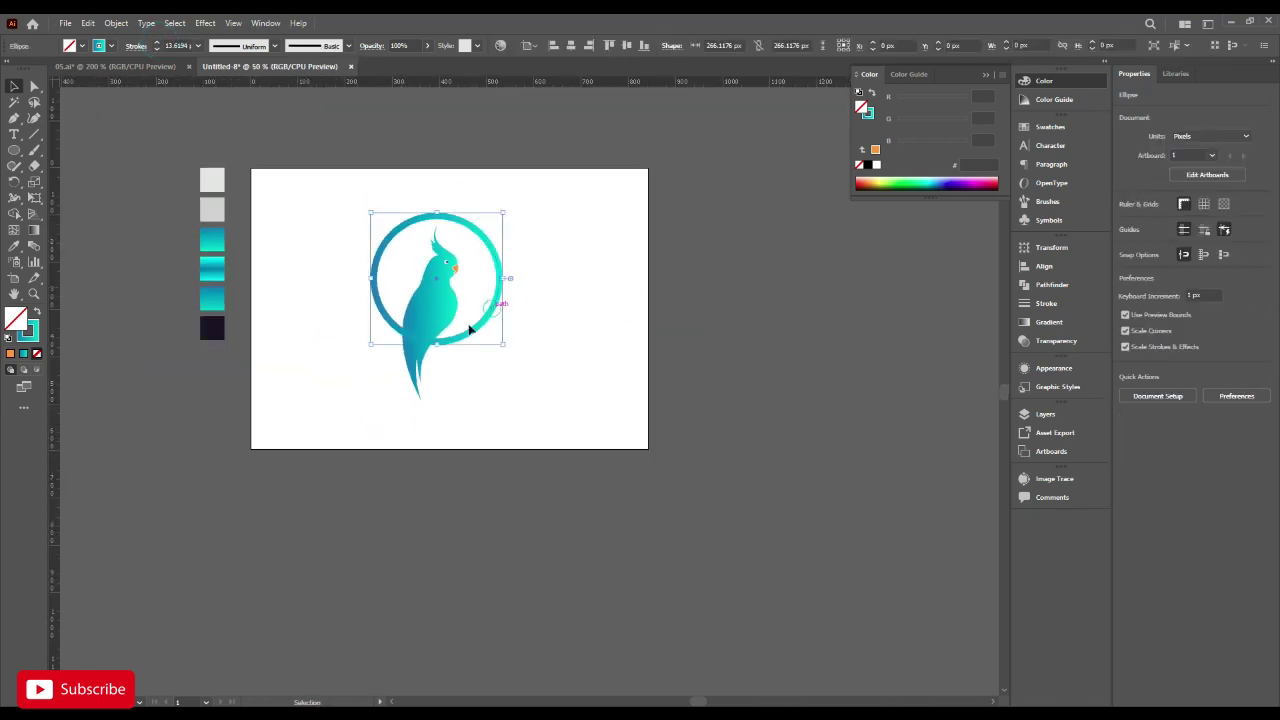
{"action": "key", "text": "ctrl+plus"}
{"action": "key", "text": "ctrl"}
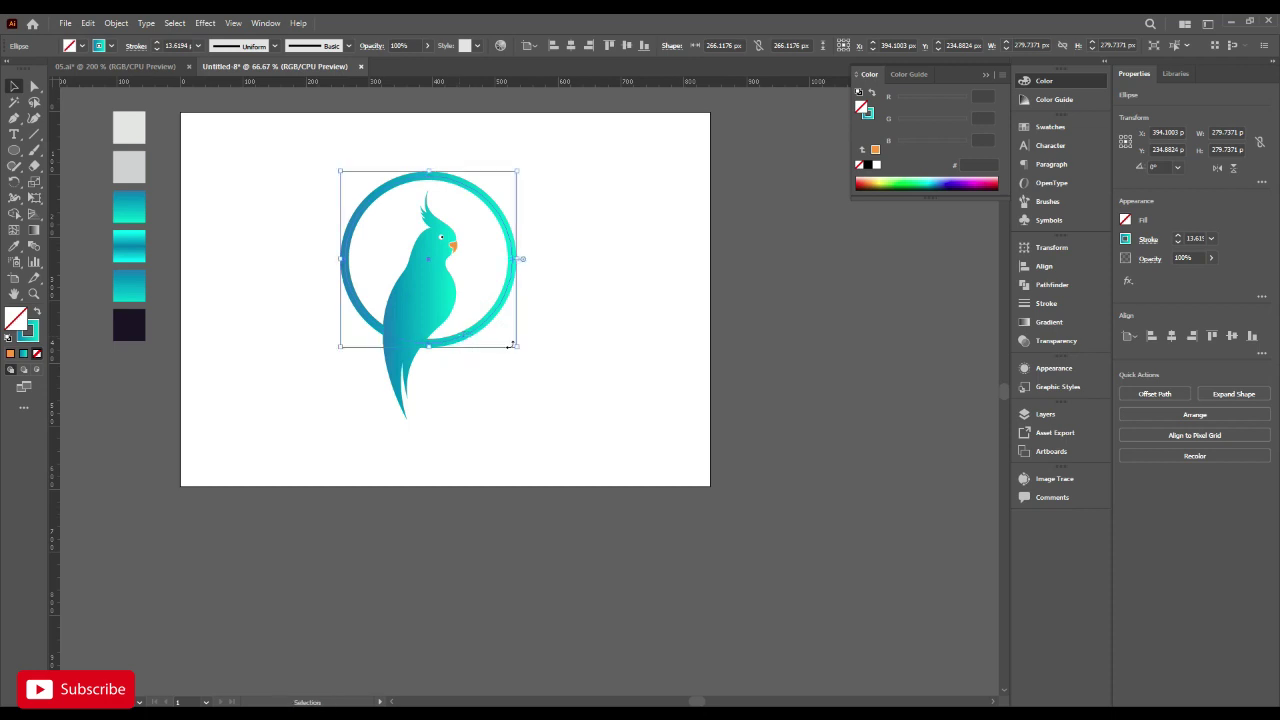
{"action": "left_click", "coordinate": [474, 405]}
{"action": "scroll", "coordinate": [402, 353], "scroll_direction": "up", "scroll_amount": 2}
{"action": "left_click_drag", "start_coordinate": [480, 382], "coordinate": [443, 438]}
{"action": "scroll", "coordinate": [444, 439], "scroll_direction": "down", "scroll_amount": 1}
{"action": "left_click", "coordinate": [34, 86]}
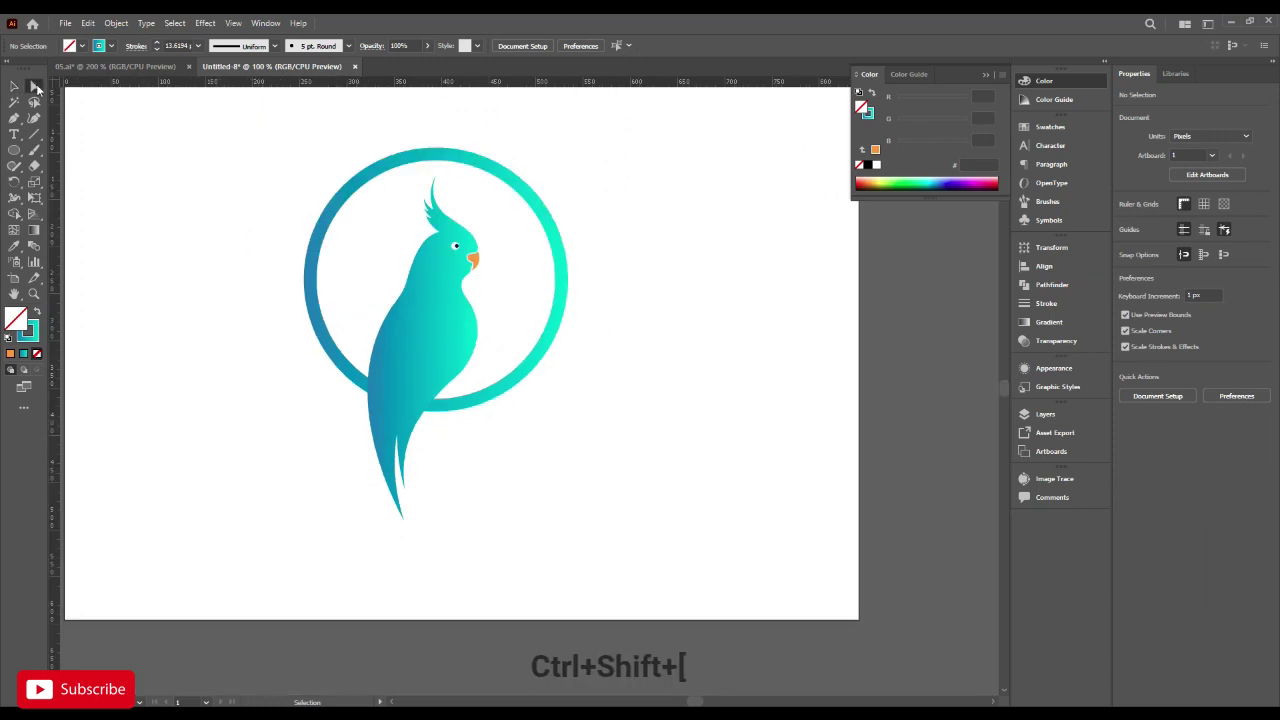
Draw a closed Pen shape about 129 by 256 px, curving from the bird's chest notch to its tail split and extending beyond the belly.
{"action": "left_click", "coordinate": [465, 324]}
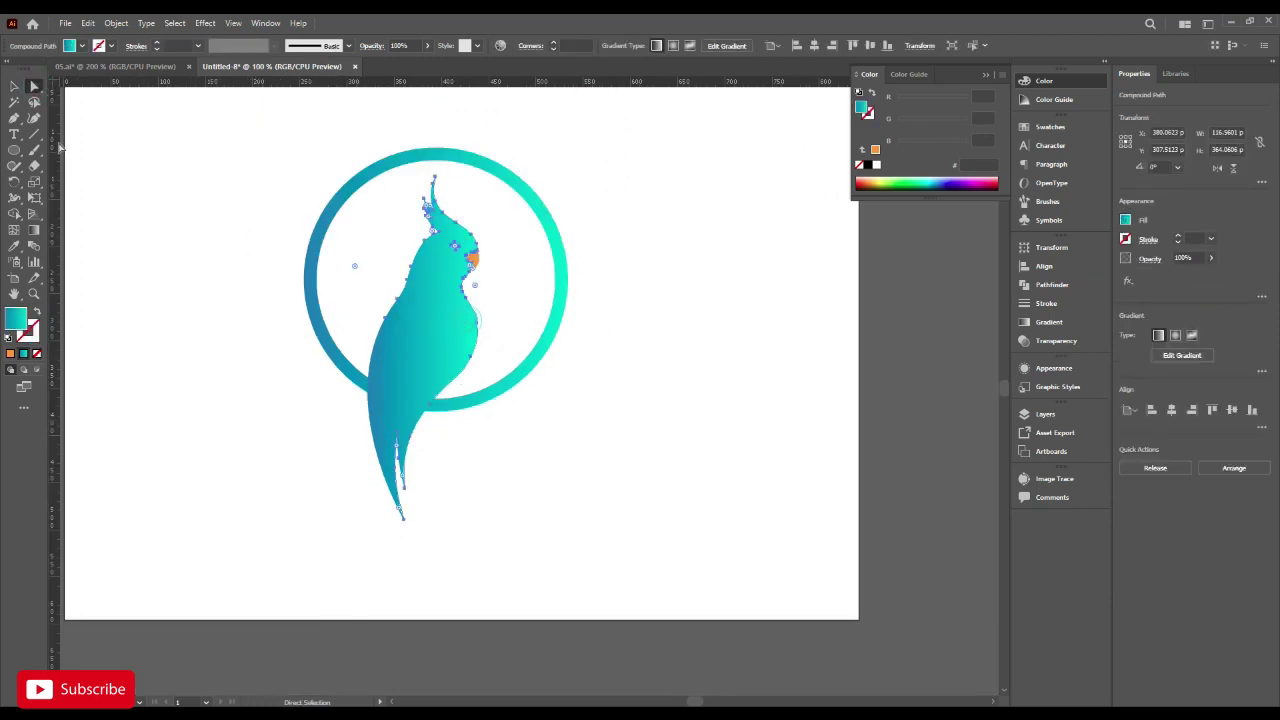
{"action": "left_click", "coordinate": [14, 120]}
{"action": "left_click", "coordinate": [609, 404], "text": "ctrl"}
{"action": "scroll", "coordinate": [408, 433], "scroll_direction": "up", "scroll_amount": 1}
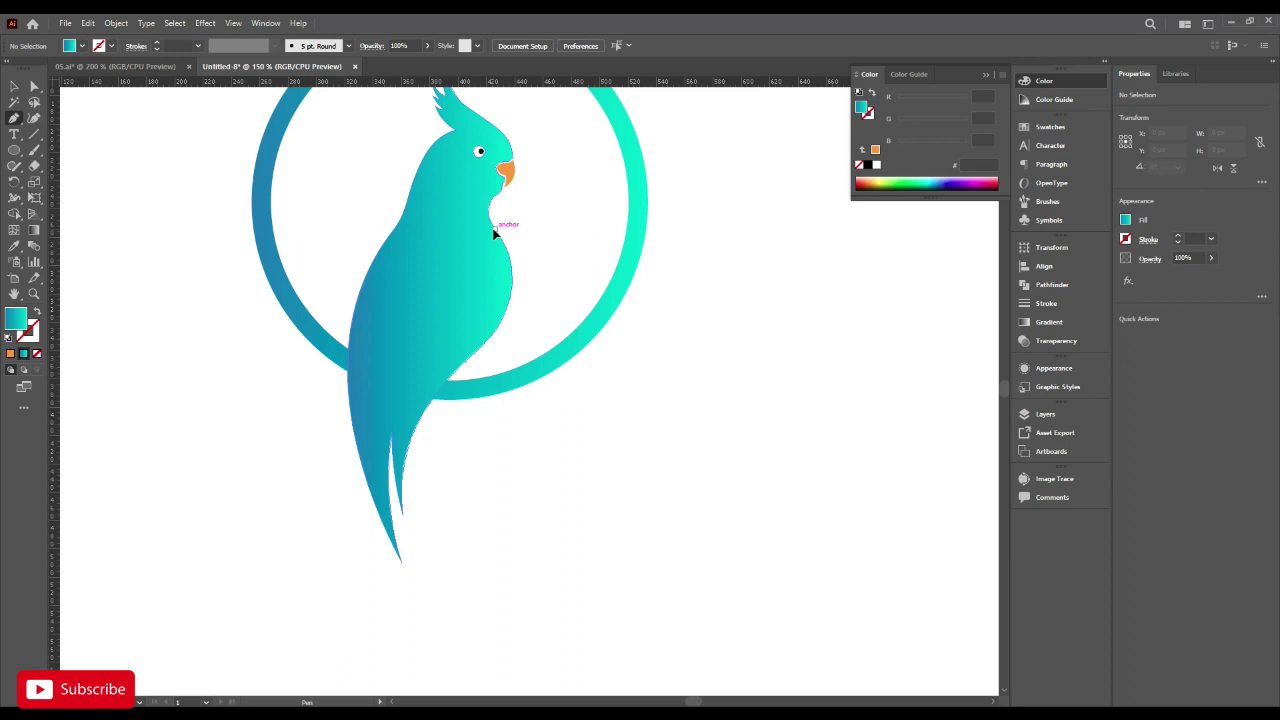
{"action": "left_click", "coordinate": [493, 231]}
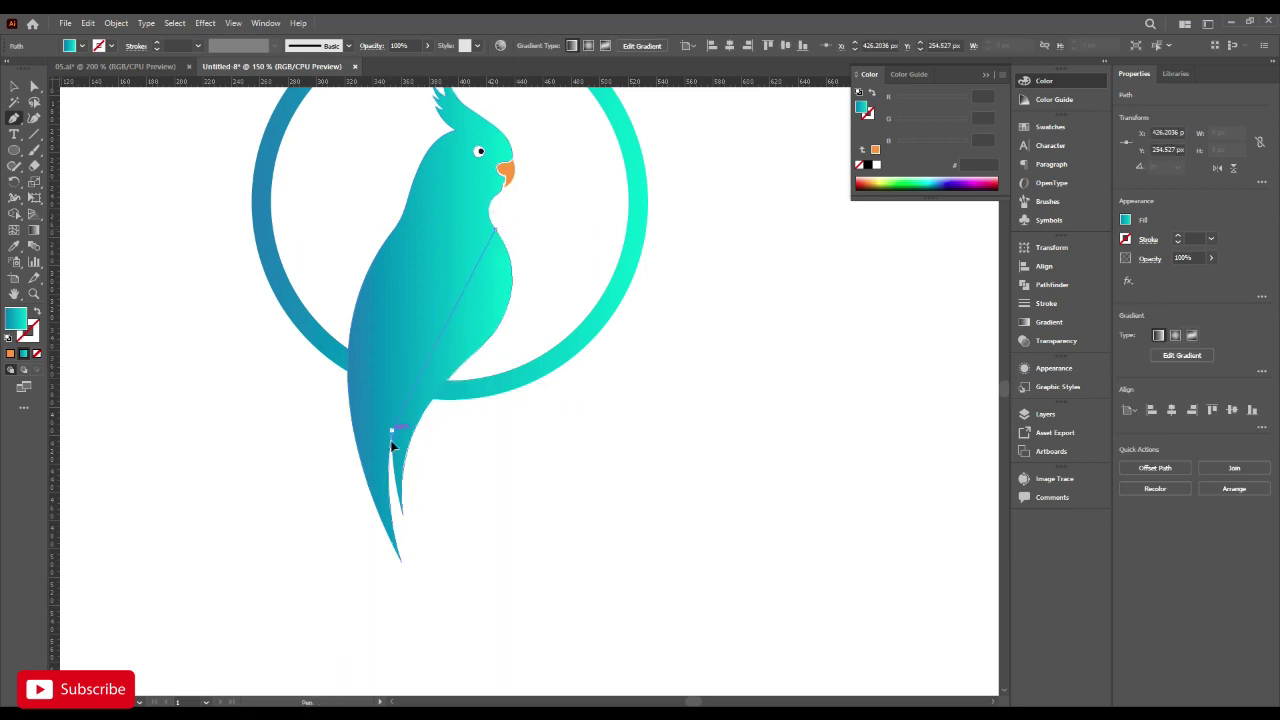
{"action": "left_click", "coordinate": [391, 432]}
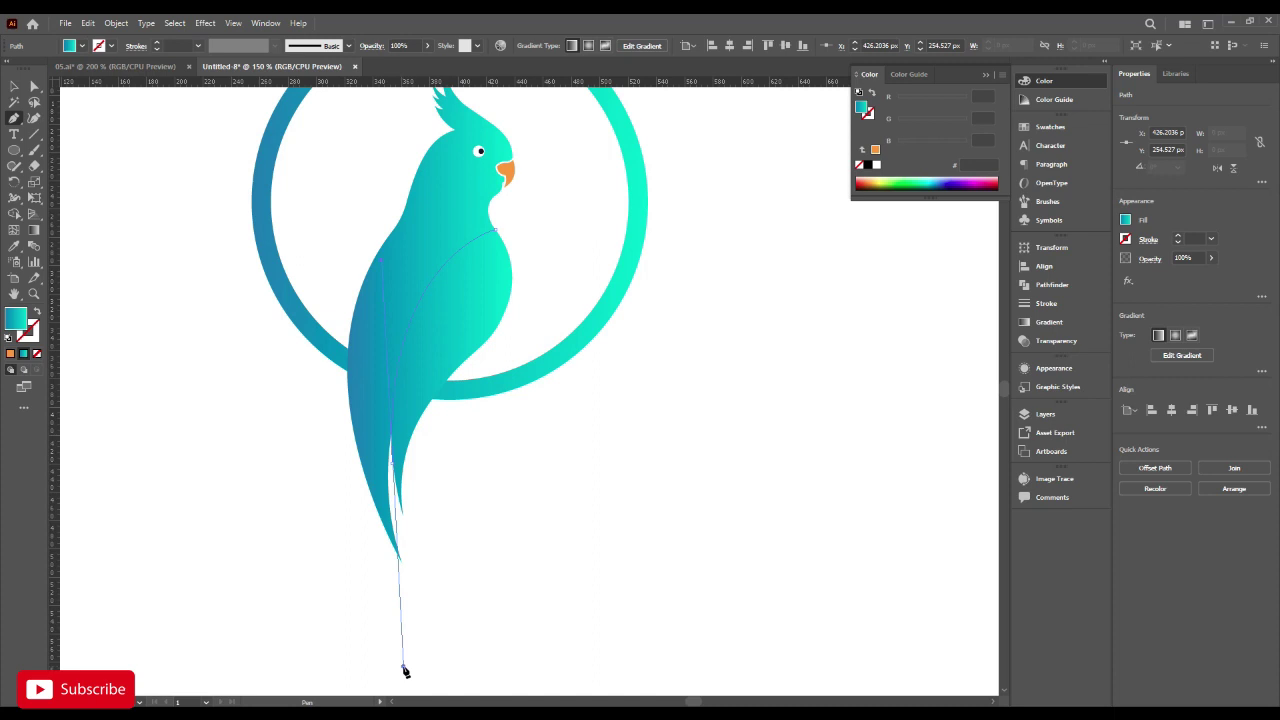
{"action": "left_click_drag", "start_coordinate": [403, 667], "coordinate": [403, 668]}
{"action": "left_click", "coordinate": [489, 570]}
{"action": "left_click", "coordinate": [553, 454]}
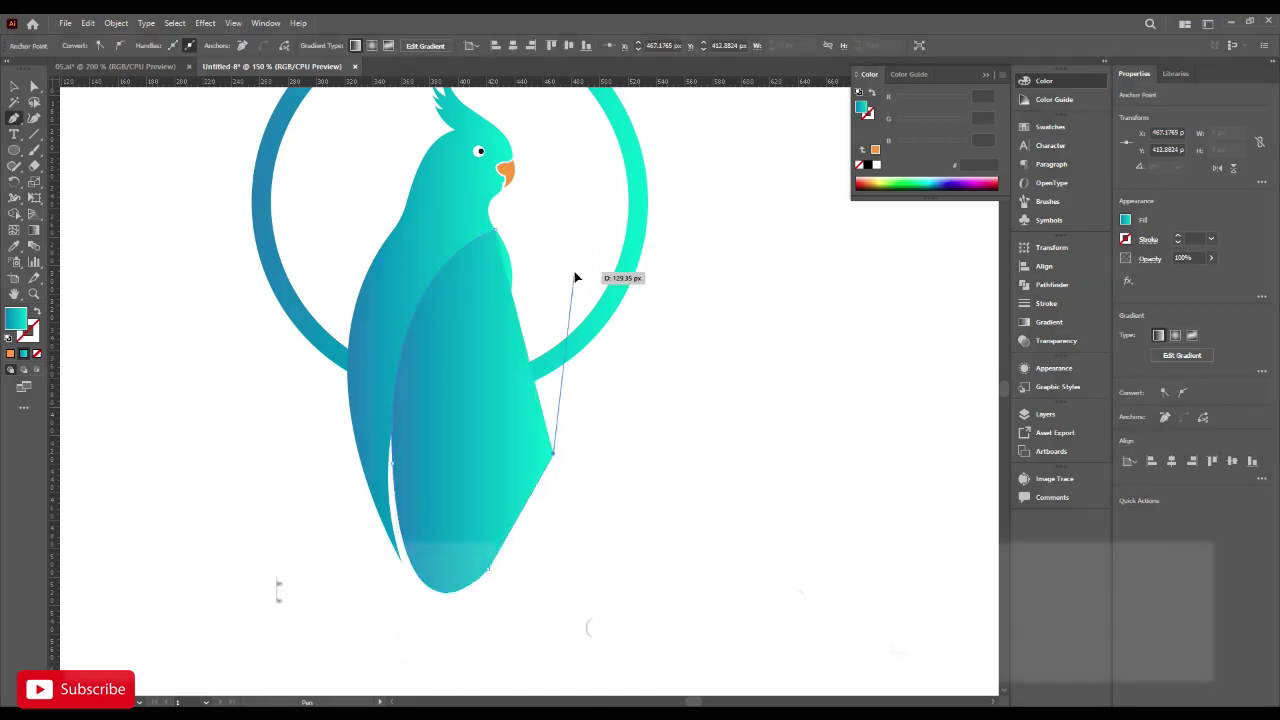
{"action": "left_click", "coordinate": [575, 270]}
{"action": "left_click", "coordinate": [493, 236]}
Offset the drawn belly shape's path outward by 2 px with round joins.
{"action": "left_click", "coordinate": [34, 88]}
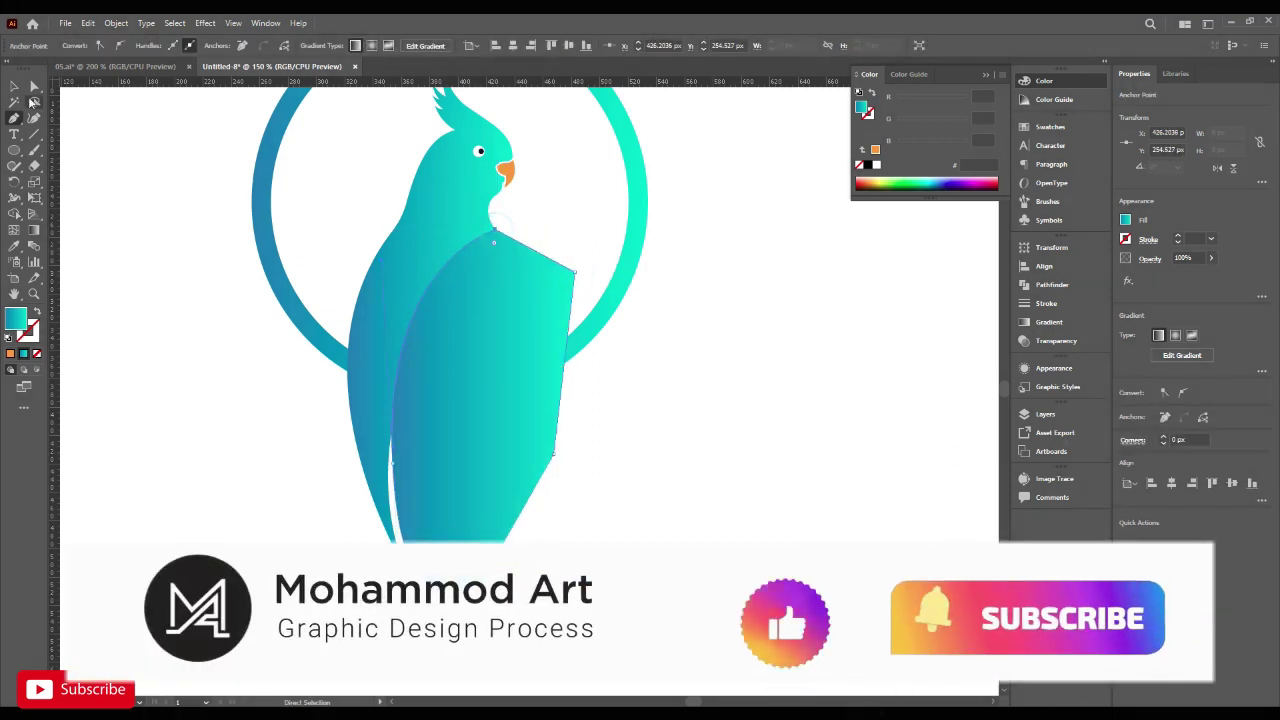
{"action": "left_click", "coordinate": [14, 86]}
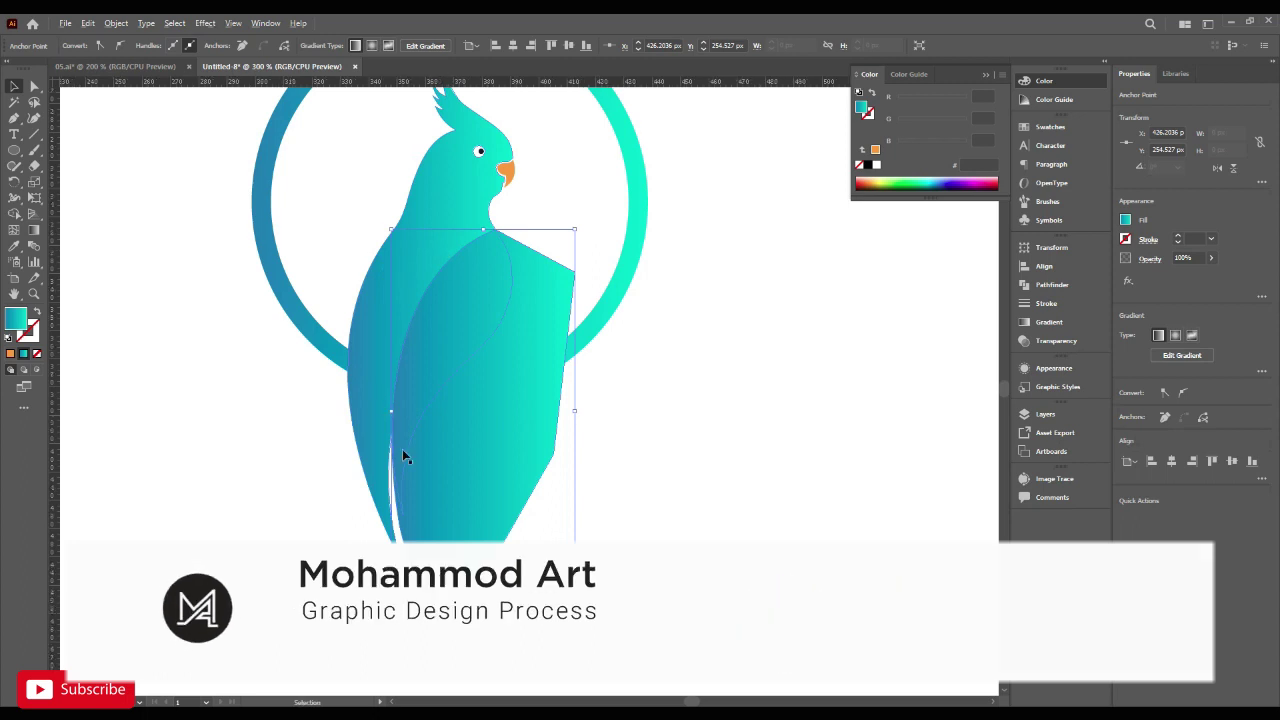
{"action": "scroll", "coordinate": [402, 455], "scroll_direction": "up", "scroll_amount": 3}
{"action": "left_click_drag", "start_coordinate": [534, 601], "coordinate": [392, 415]}
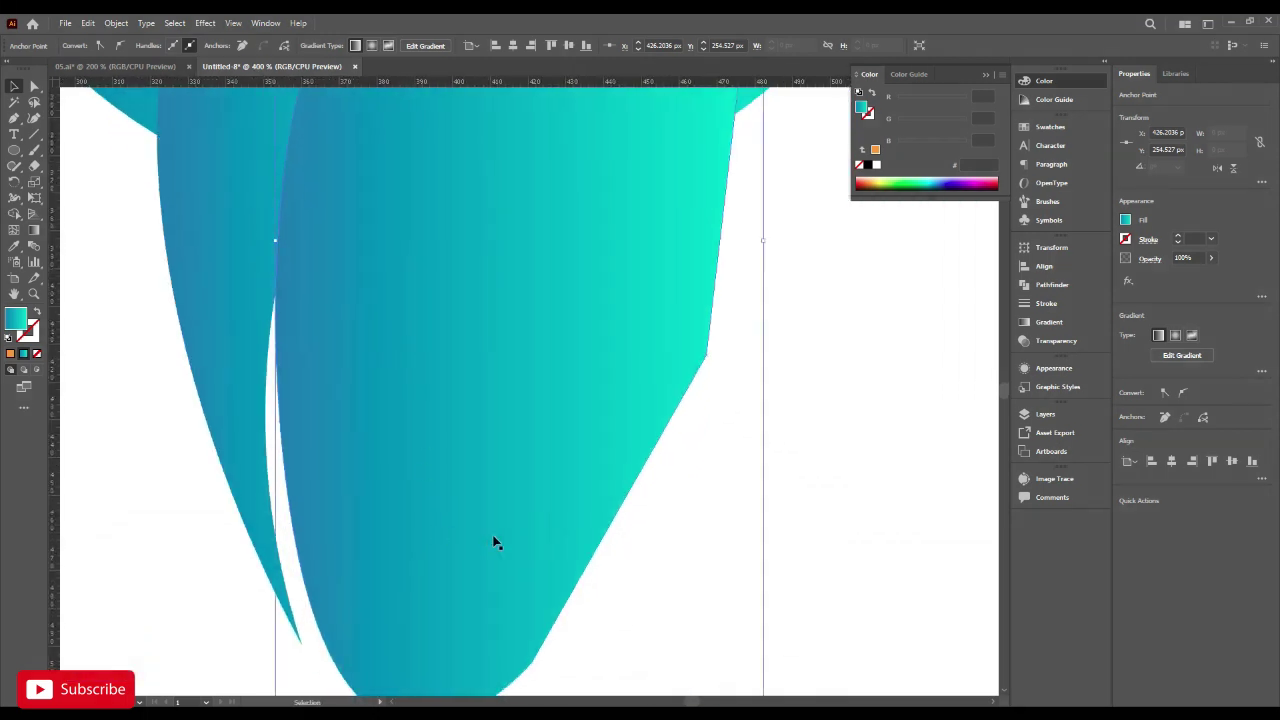
{"action": "left_click_drag", "start_coordinate": [583, 517], "coordinate": [556, 507]}
{"action": "scroll", "coordinate": [375, 430], "scroll_direction": "down", "scroll_amount": 3}
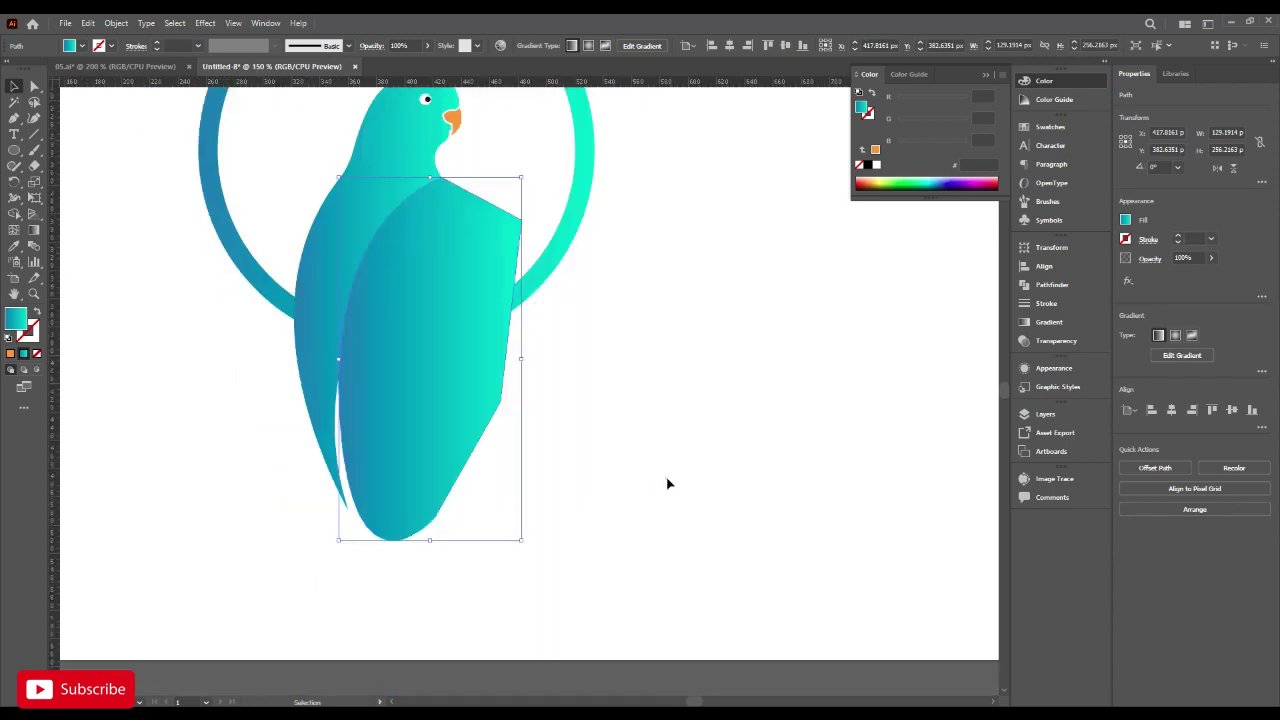
{"action": "left_click", "coordinate": [667, 478]}
{"action": "left_click", "coordinate": [495, 408]}
{"action": "key", "text": "ctrl+shift+o"}
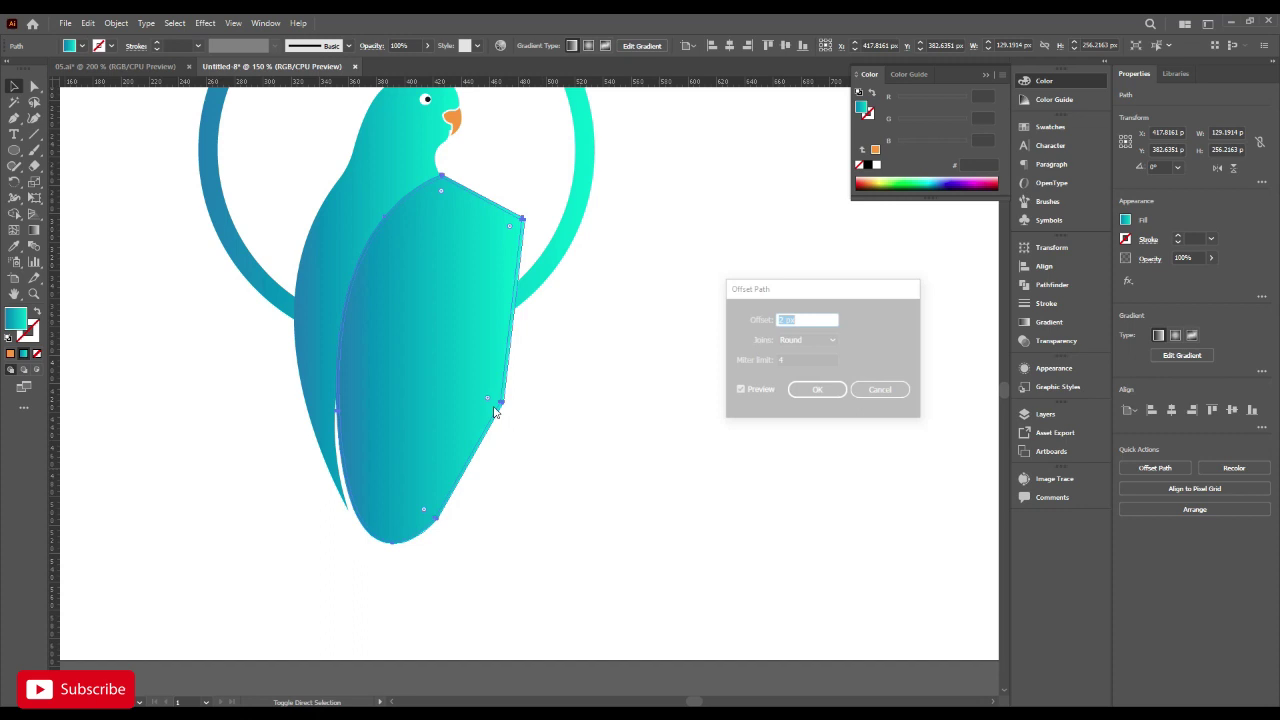
{"action": "left_click", "coordinate": [822, 394]}
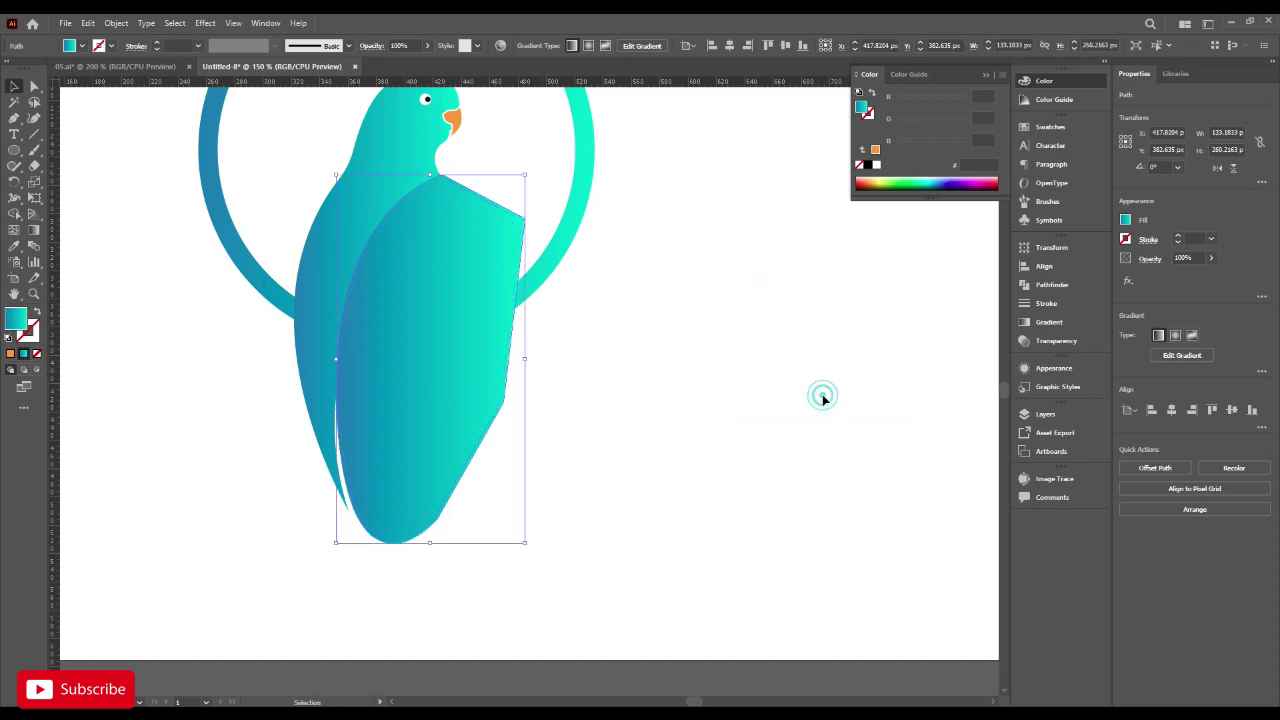
Cut the thin strip between the belly shape and its offset out of the bird's body with Shape Builder.
{"action": "left_click", "coordinate": [428, 186], "text": "shift"}
{"action": "key", "text": "shift+m"}
{"action": "scroll", "coordinate": [427, 190], "scroll_direction": "up", "scroll_amount": 3}
{"action": "left_click", "coordinate": [427, 191], "text": "alt"}
{"action": "scroll", "coordinate": [432, 248], "scroll_direction": "down", "scroll_amount": 2}
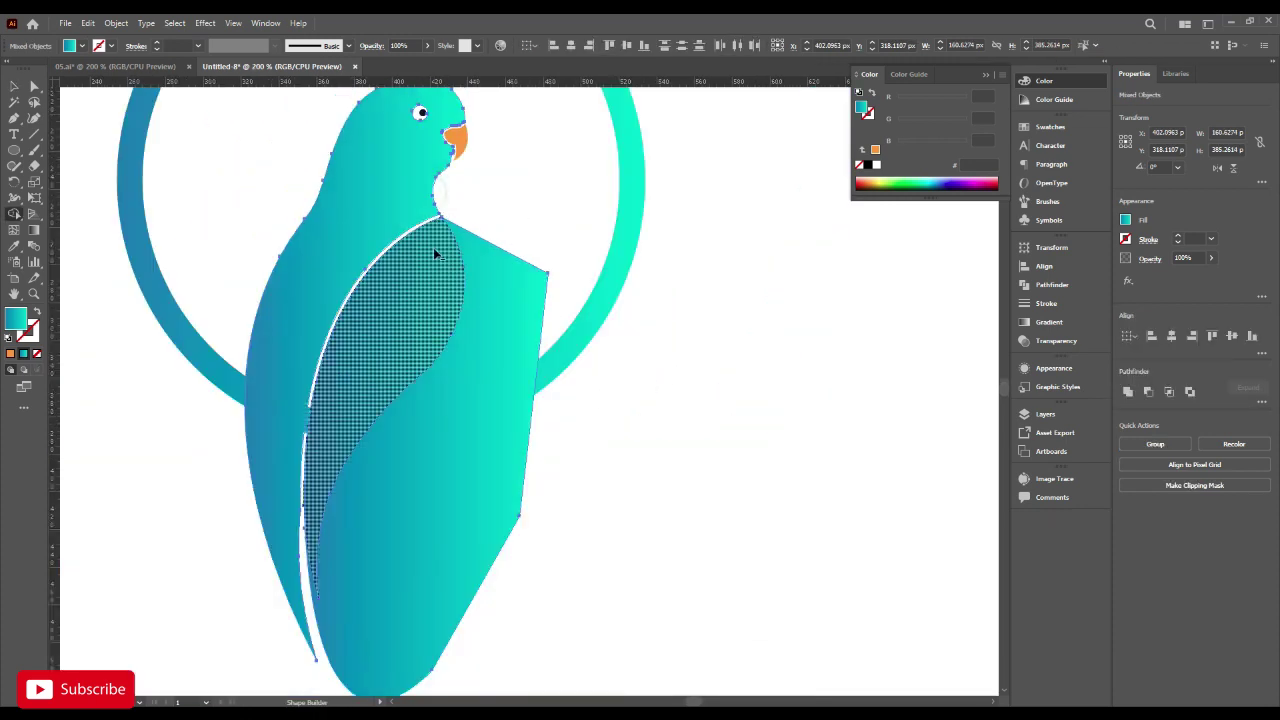
Try to remove the ring segment crossing the gap between body and belly with Shape Builder.
{"action": "key", "text": "v"}
{"action": "key", "text": "shift+m"}
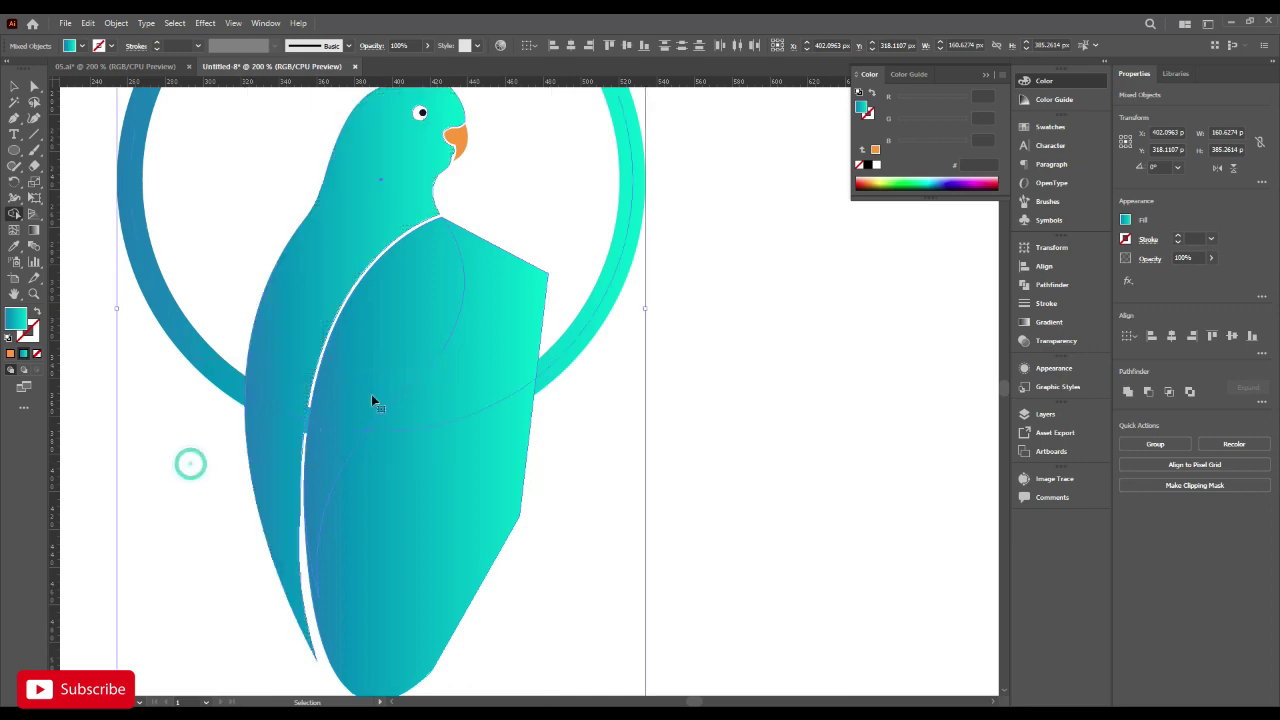
{"action": "scroll", "coordinate": [371, 400], "scroll_direction": "up", "scroll_amount": 4}
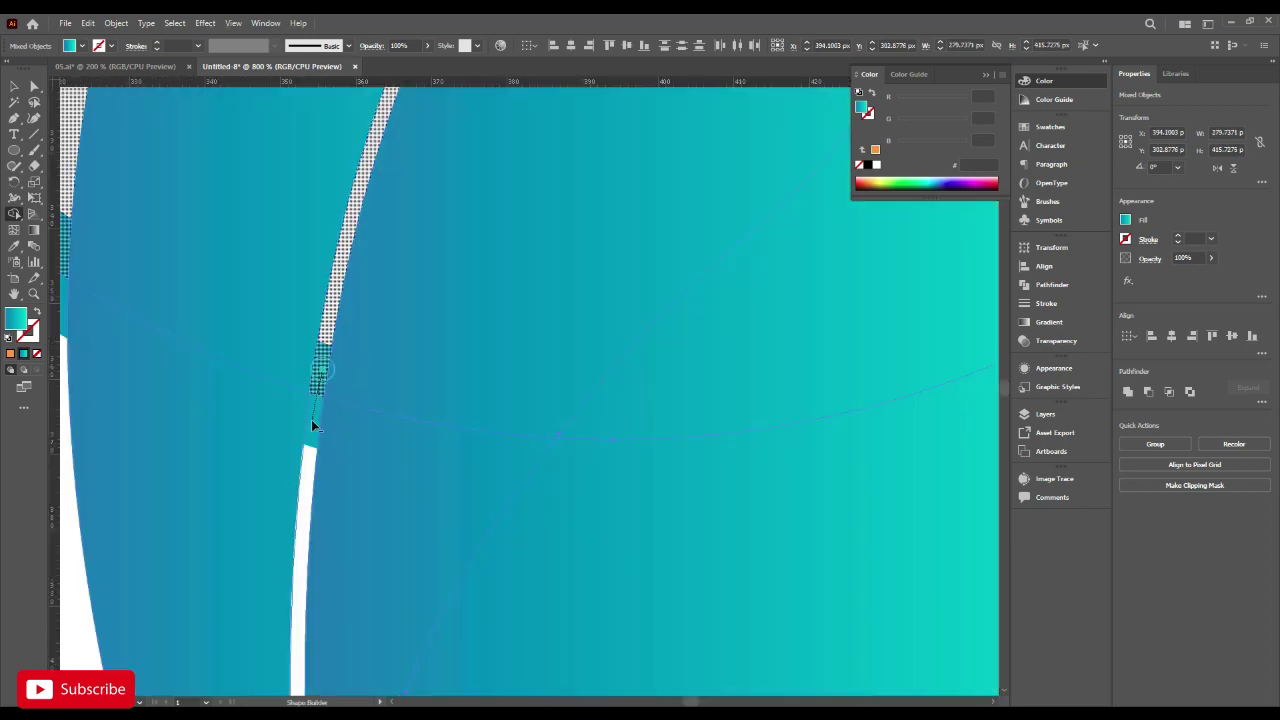
{"action": "scroll", "coordinate": [314, 426], "scroll_direction": "down", "scroll_amount": 2}
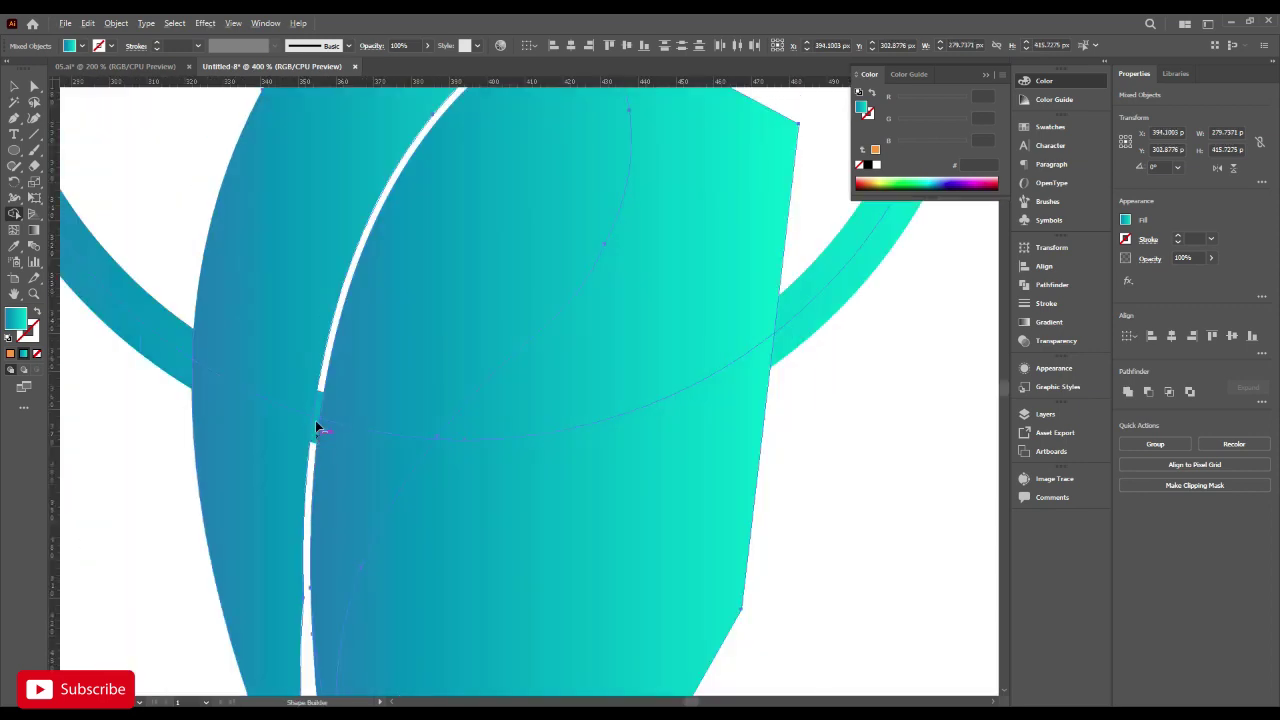
{"action": "scroll", "coordinate": [316, 428], "scroll_direction": "down", "scroll_amount": 2}
Move the leftover drawn shape off the bird onto the empty artboard and delete it.
{"action": "left_click", "coordinate": [12, 88]}
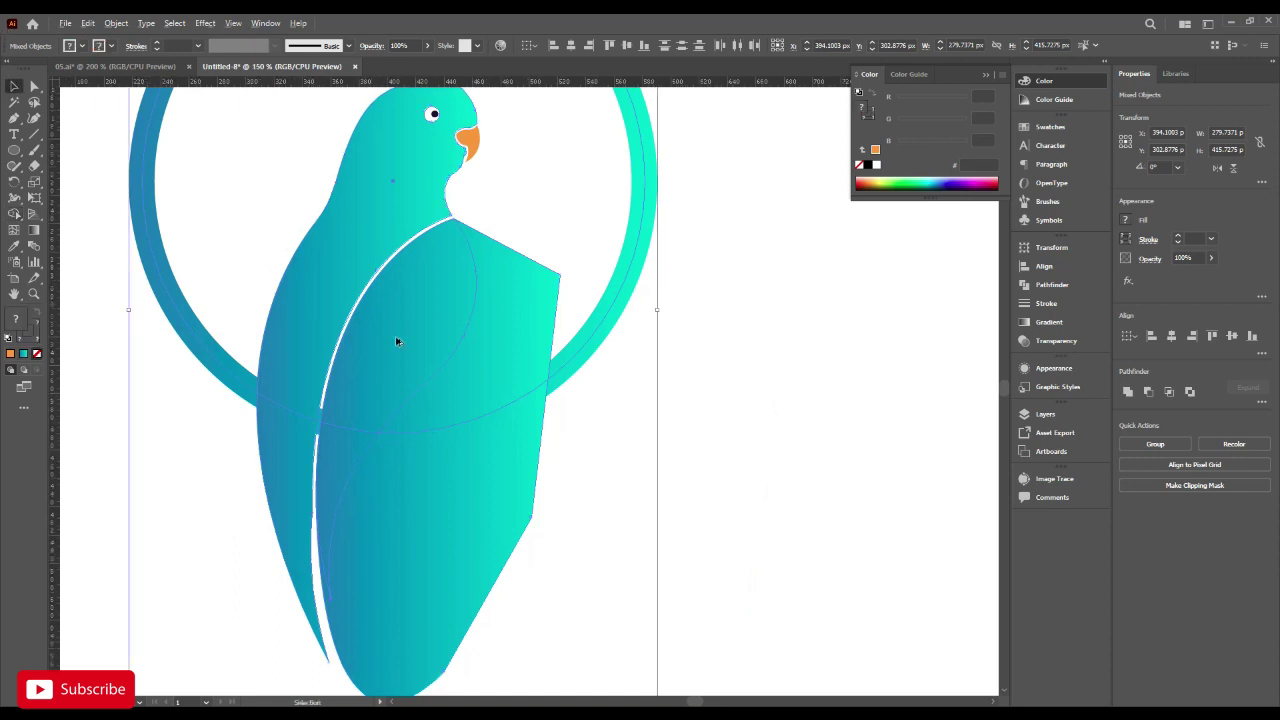
{"action": "scroll", "coordinate": [395, 334], "scroll_direction": "down", "scroll_amount": 2}
{"action": "left_click_drag", "start_coordinate": [418, 308], "coordinate": [645, 317]}
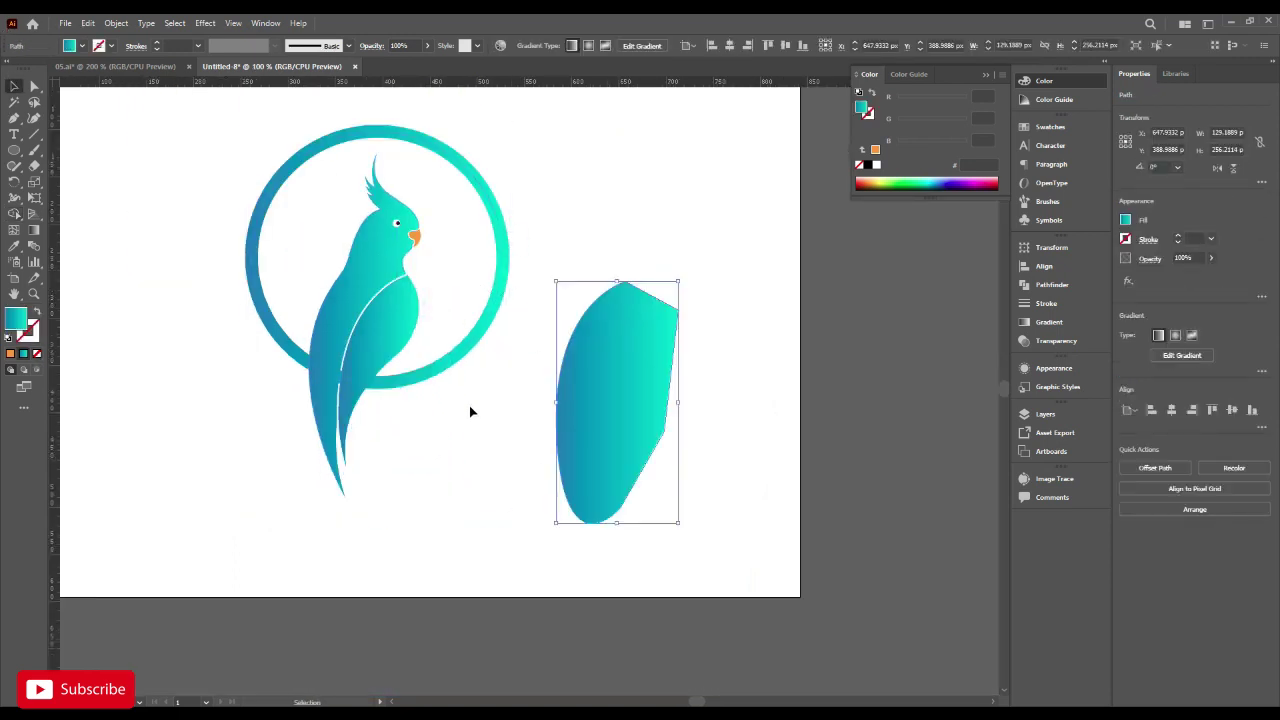
{"action": "left_click", "coordinate": [469, 408]}
{"action": "scroll", "coordinate": [470, 410], "scroll_direction": "down", "scroll_amount": 1}
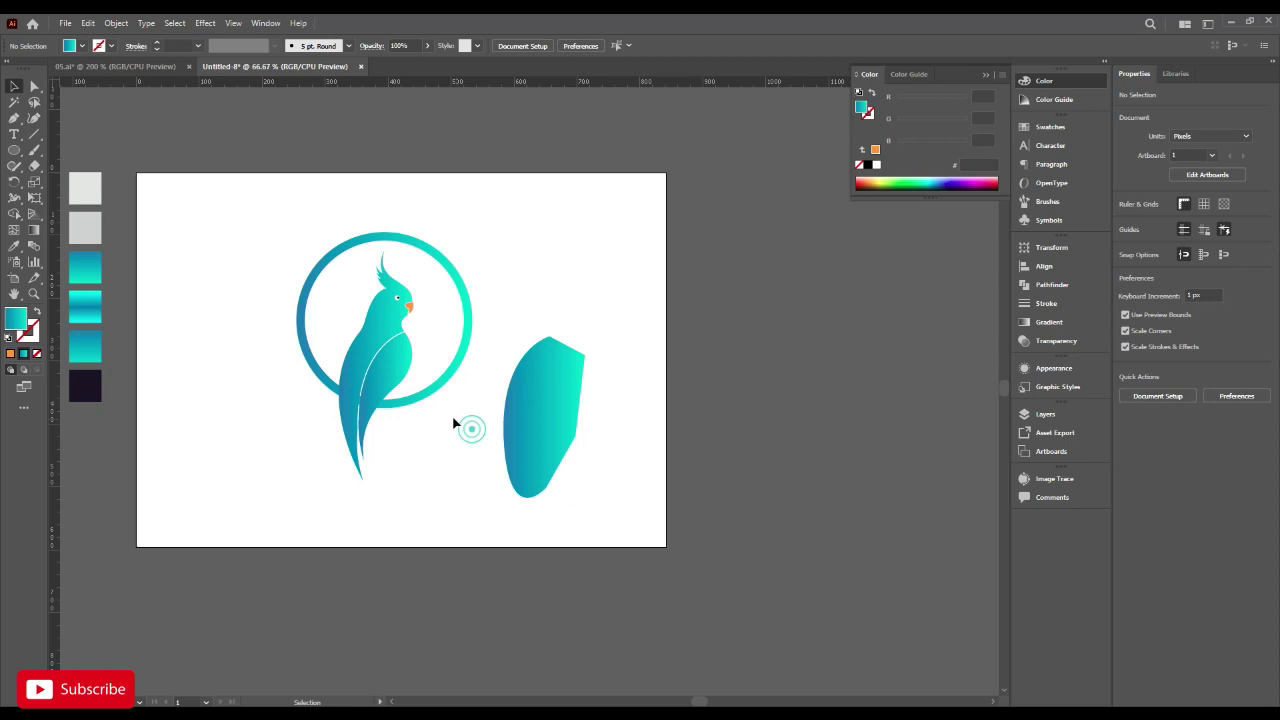
{"action": "scroll", "coordinate": [445, 400], "scroll_direction": "up", "scroll_amount": 1}
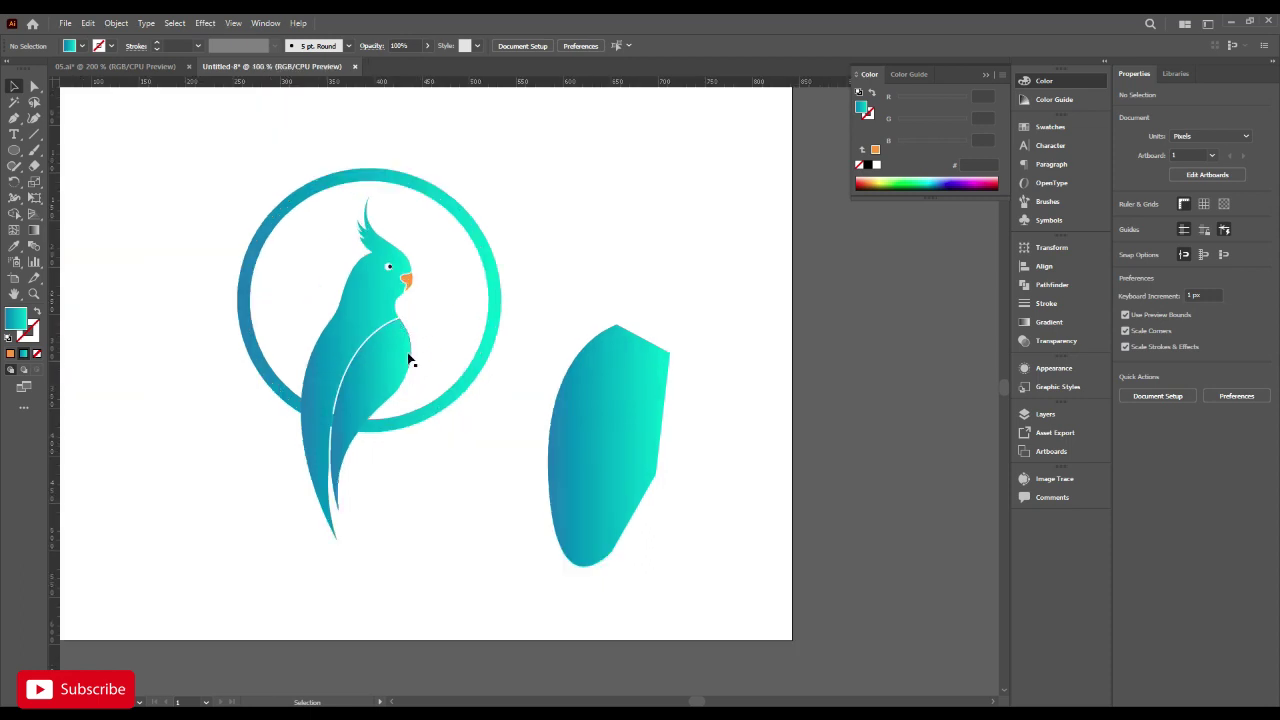
{"action": "scroll", "coordinate": [340, 490], "scroll_direction": "up", "scroll_amount": 2}
{"action": "scroll", "coordinate": [373, 508], "scroll_direction": "down", "scroll_amount": 2}
{"action": "left_click", "coordinate": [442, 386]}
{"action": "left_click", "coordinate": [568, 413]}
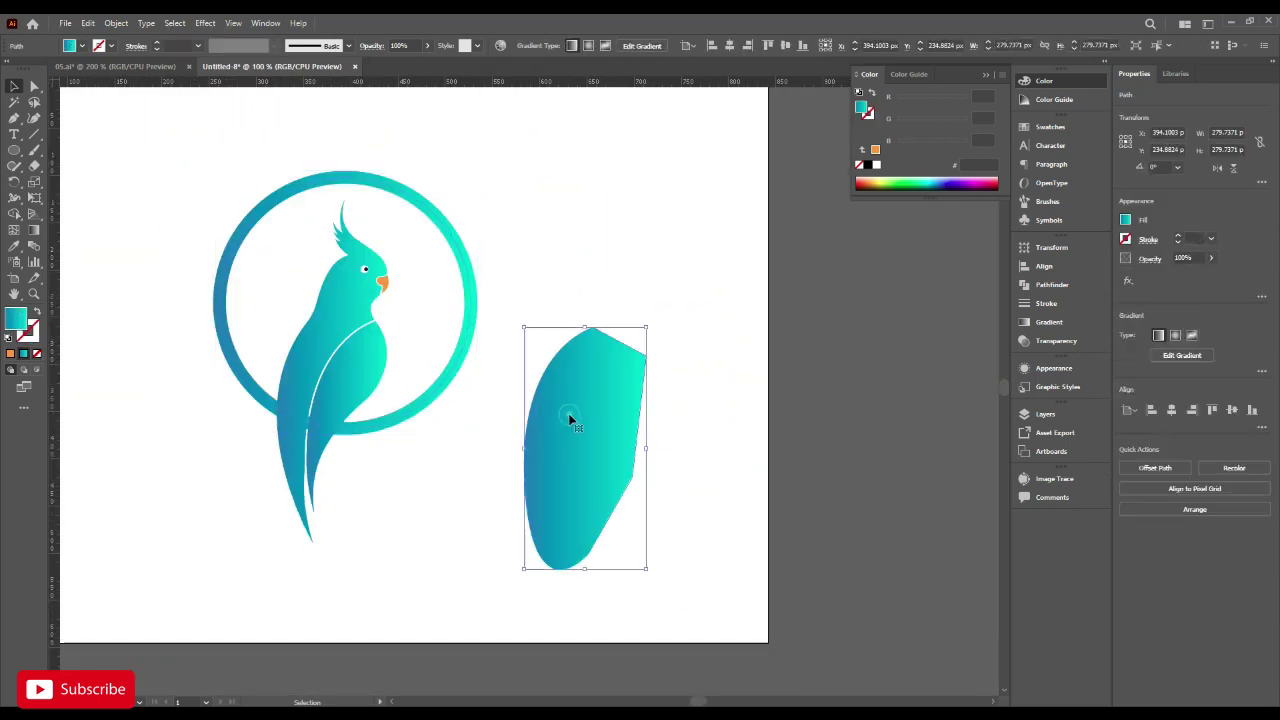
{"action": "key", "text": "Delete"}
Expand the gradient ring's fill and stroke into an outlined shape.
{"action": "left_click_drag", "start_coordinate": [538, 262], "coordinate": [423, 323]}
{"action": "left_click", "coordinate": [116, 22]}
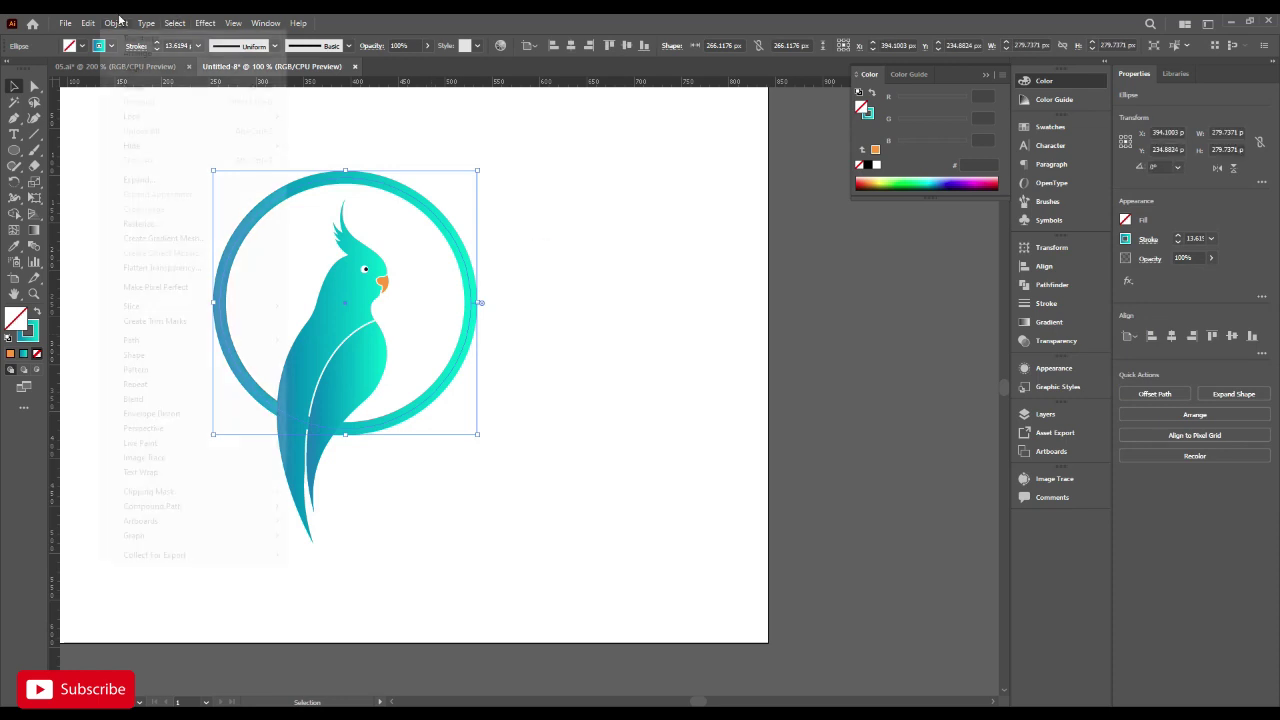
{"action": "left_click", "coordinate": [170, 179]}
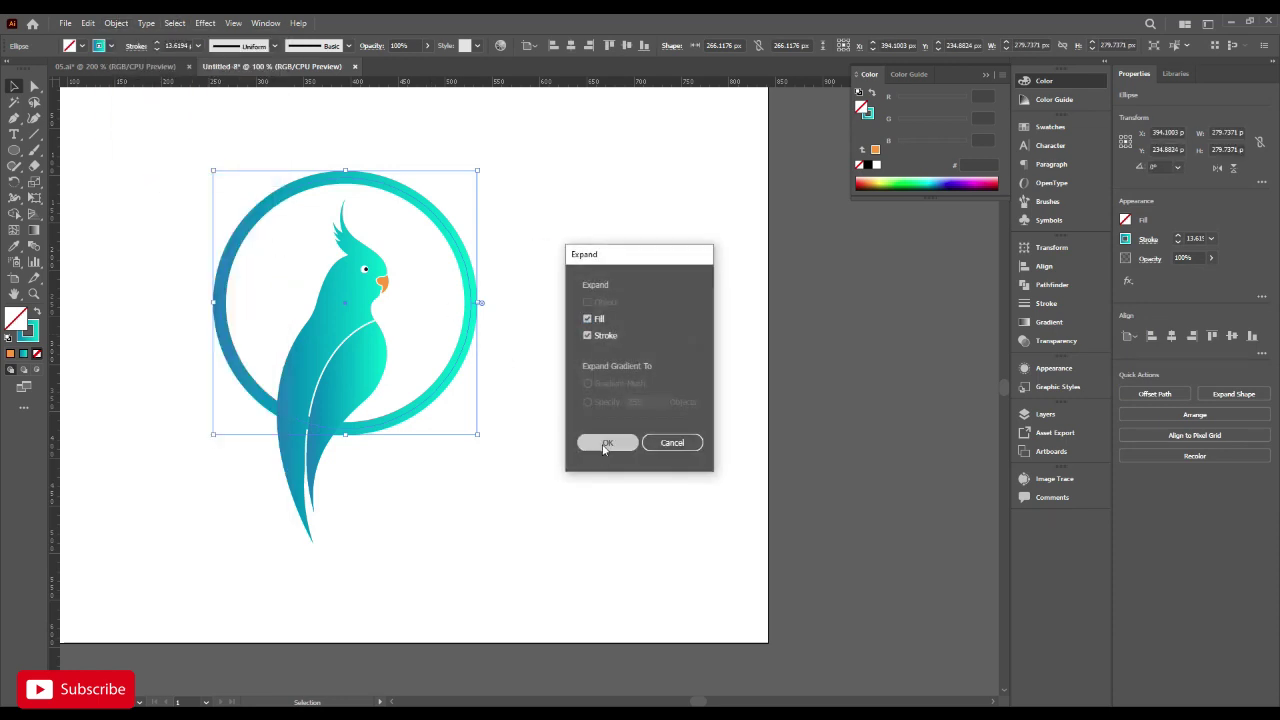
{"action": "left_click", "coordinate": [601, 444]}
Select the expanded ring together with the bird and remove the ring piece inside the belly gap with Shape Builder.
{"action": "scroll", "coordinate": [307, 376], "scroll_direction": "up", "scroll_amount": 1}
{"action": "left_click_drag", "start_coordinate": [412, 516], "coordinate": [360, 373]}
{"action": "scroll", "coordinate": [410, 477], "scroll_direction": "up", "scroll_amount": 3}
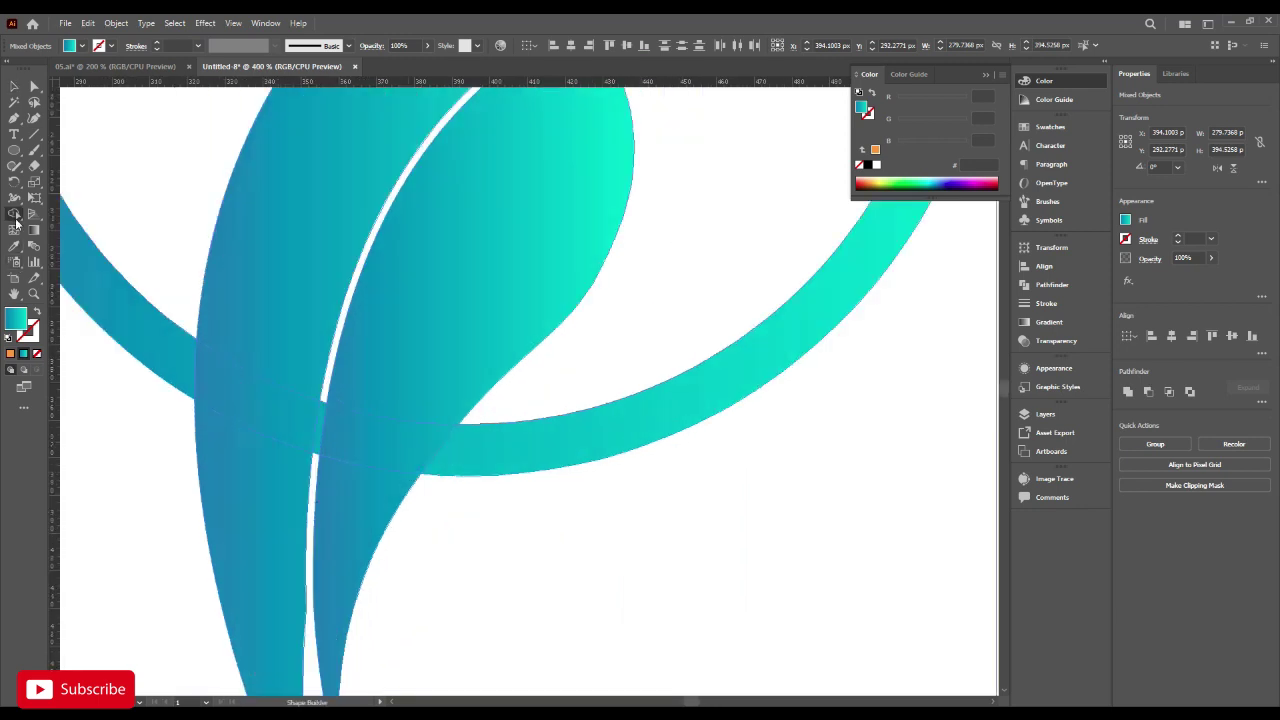
{"action": "left_click", "coordinate": [320, 423]}
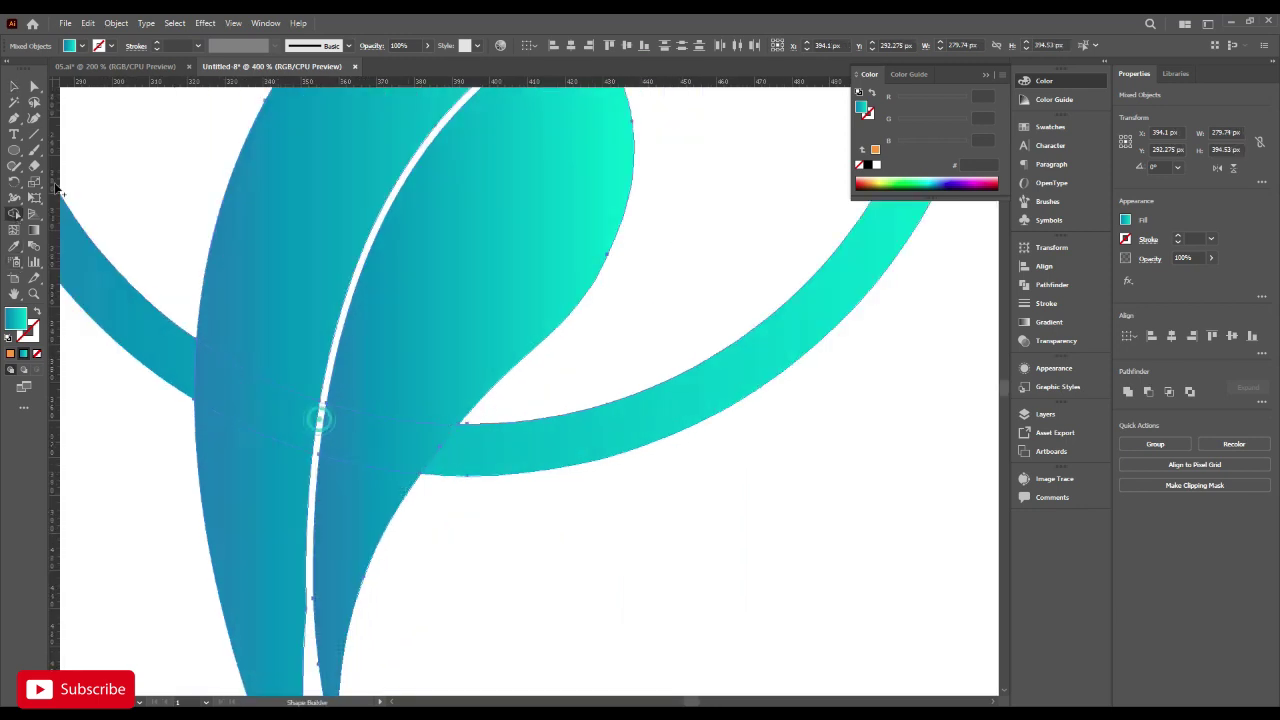
{"action": "left_click", "coordinate": [163, 175]}
{"action": "scroll", "coordinate": [450, 480], "scroll_direction": "down", "scroll_amount": 3}
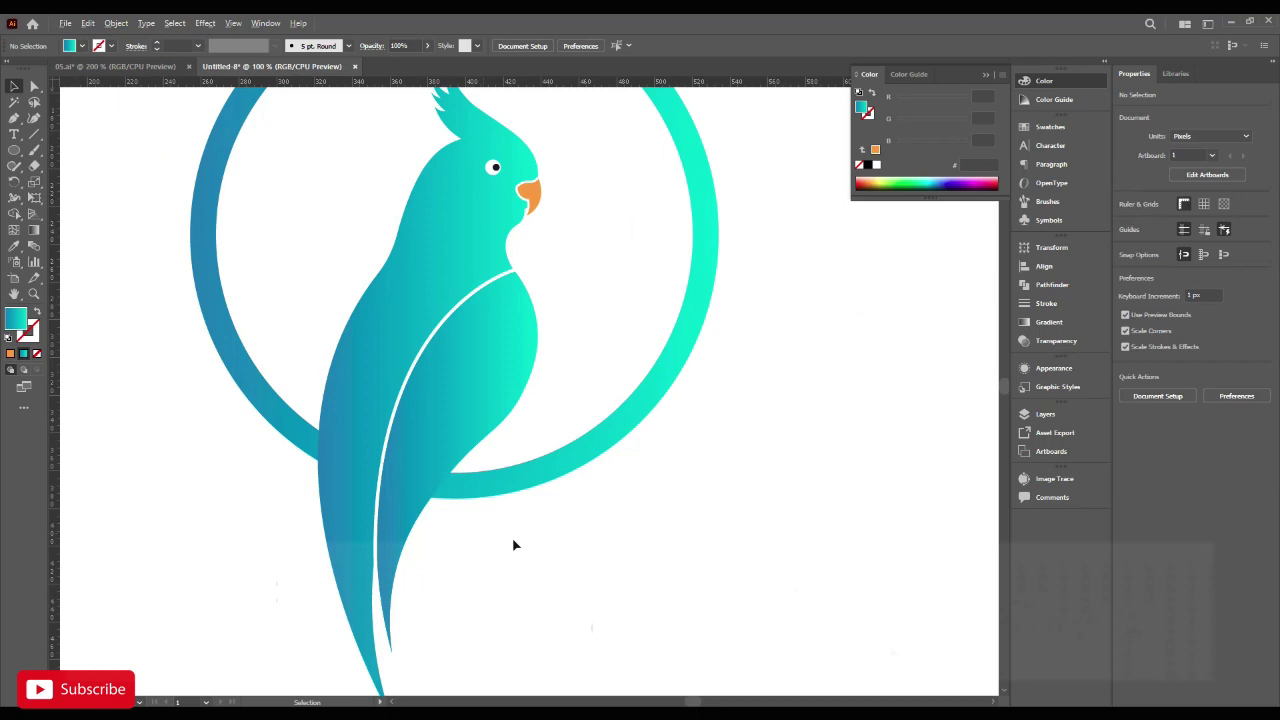
Recolour the bird's belly section with the lightest grey sample swatch (#e6e7e8).
{"action": "scroll", "coordinate": [518, 510], "scroll_direction": "down", "scroll_amount": 1}
{"action": "scroll", "coordinate": [519, 480], "scroll_direction": "down", "scroll_amount": 1}
{"action": "left_click_drag", "start_coordinate": [549, 478], "coordinate": [525, 446]}
{"action": "left_click", "coordinate": [430, 402]}
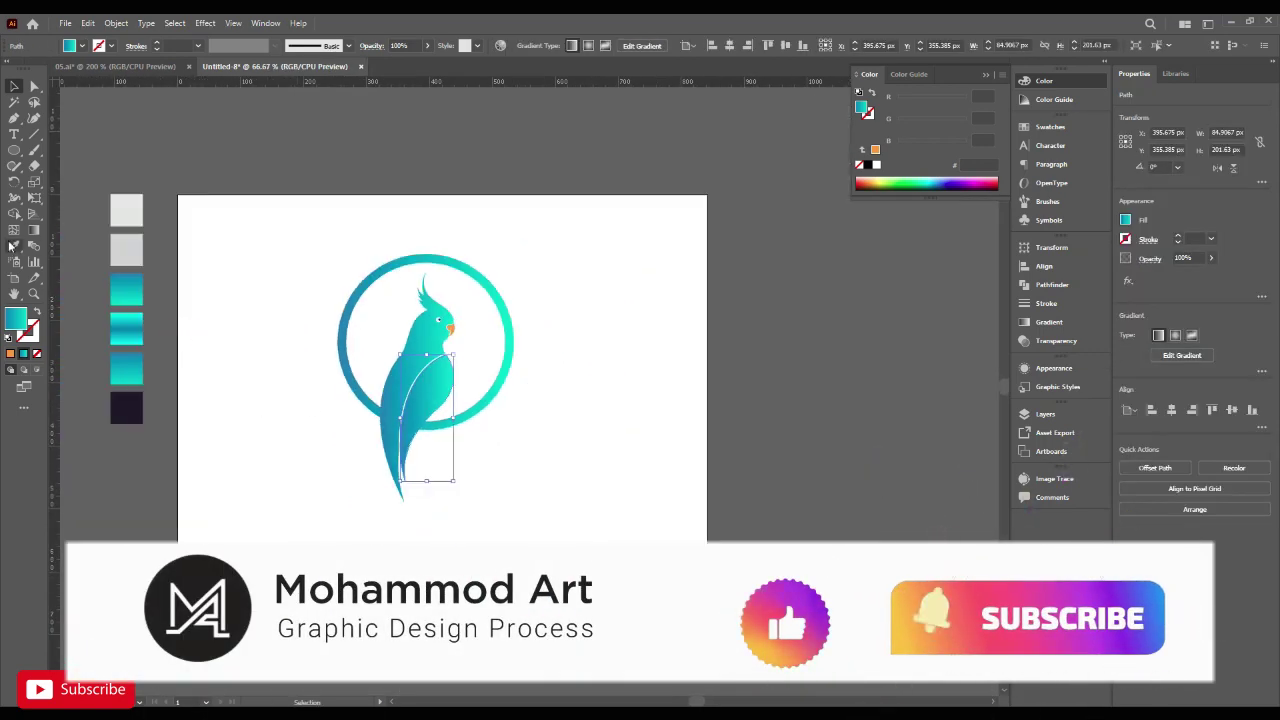
{"action": "left_click", "coordinate": [15, 248]}
{"action": "left_click", "coordinate": [126, 210]}
{"action": "left_click", "coordinate": [286, 409]}
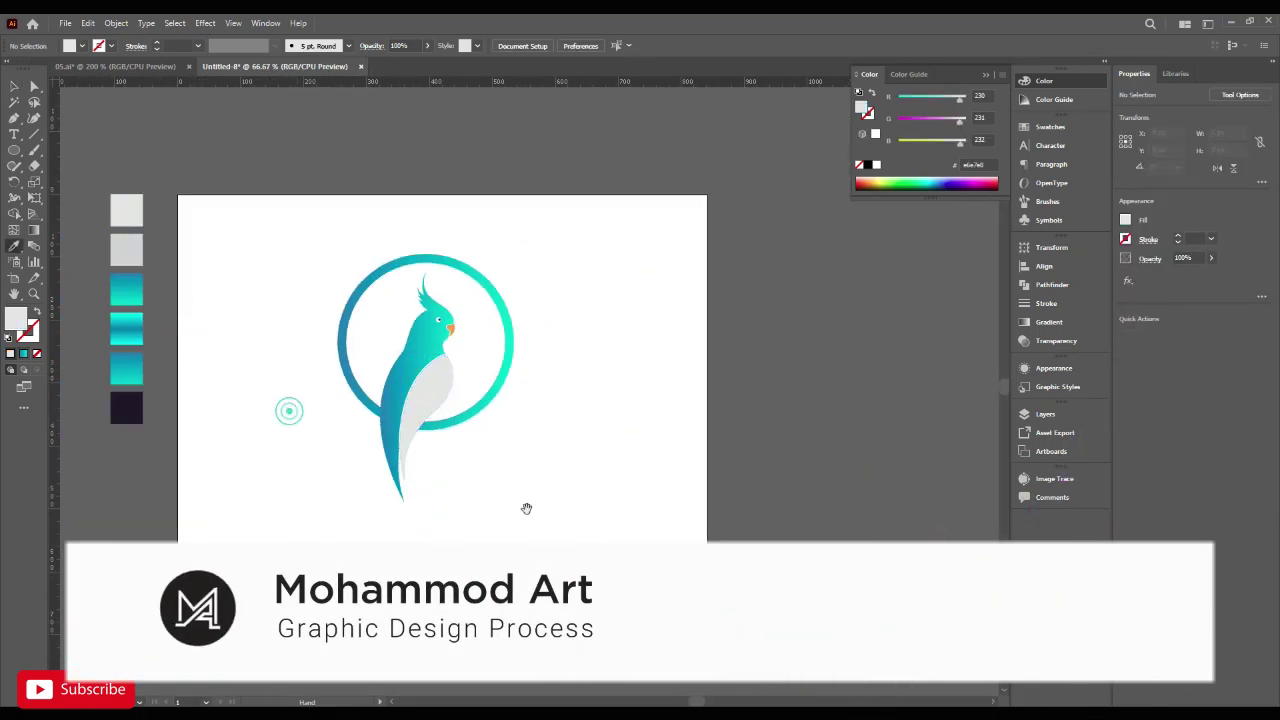
Draw a closed Pen shape curving from the belly's upper tip down through its lower edge and around outside the belly.
{"action": "left_click_drag", "start_coordinate": [527, 489], "coordinate": [510, 454]}
{"action": "scroll", "coordinate": [430, 325], "scroll_direction": "up", "scroll_amount": 1}
{"action": "key", "text": "p"}
{"action": "left_click_drag", "start_coordinate": [429, 417], "coordinate": [434, 336]}
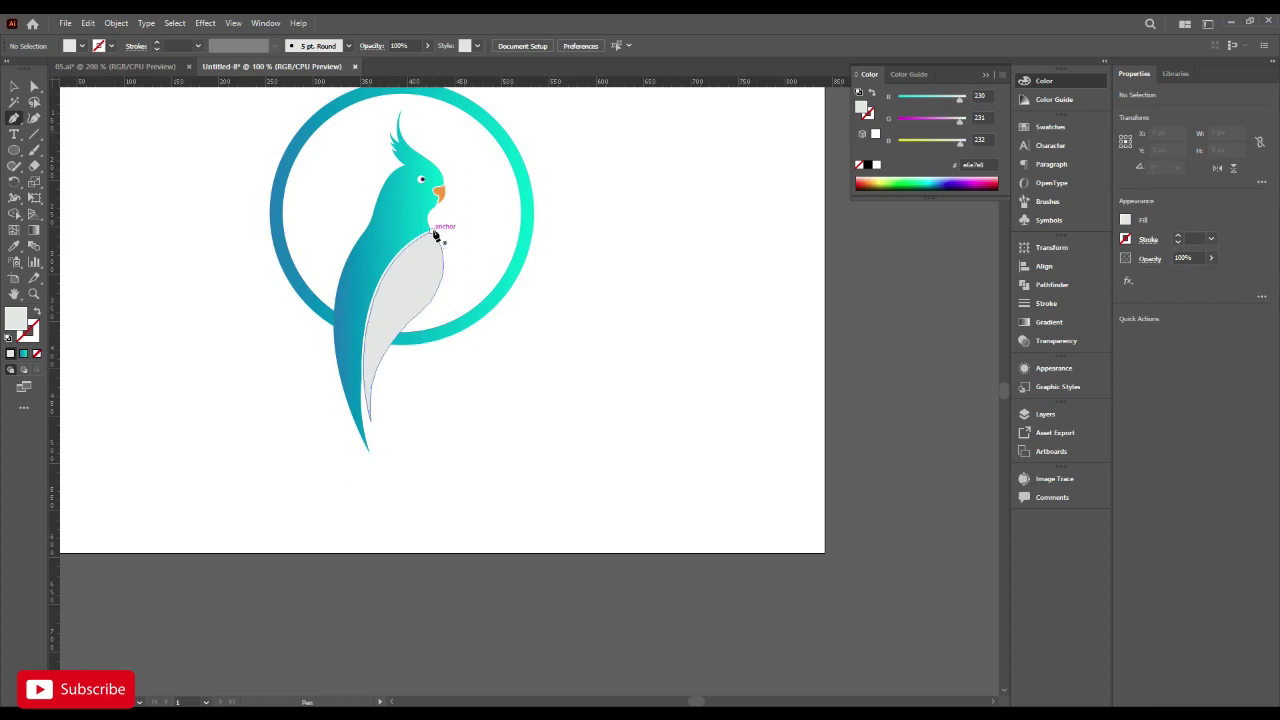
{"action": "left_click", "coordinate": [434, 233]}
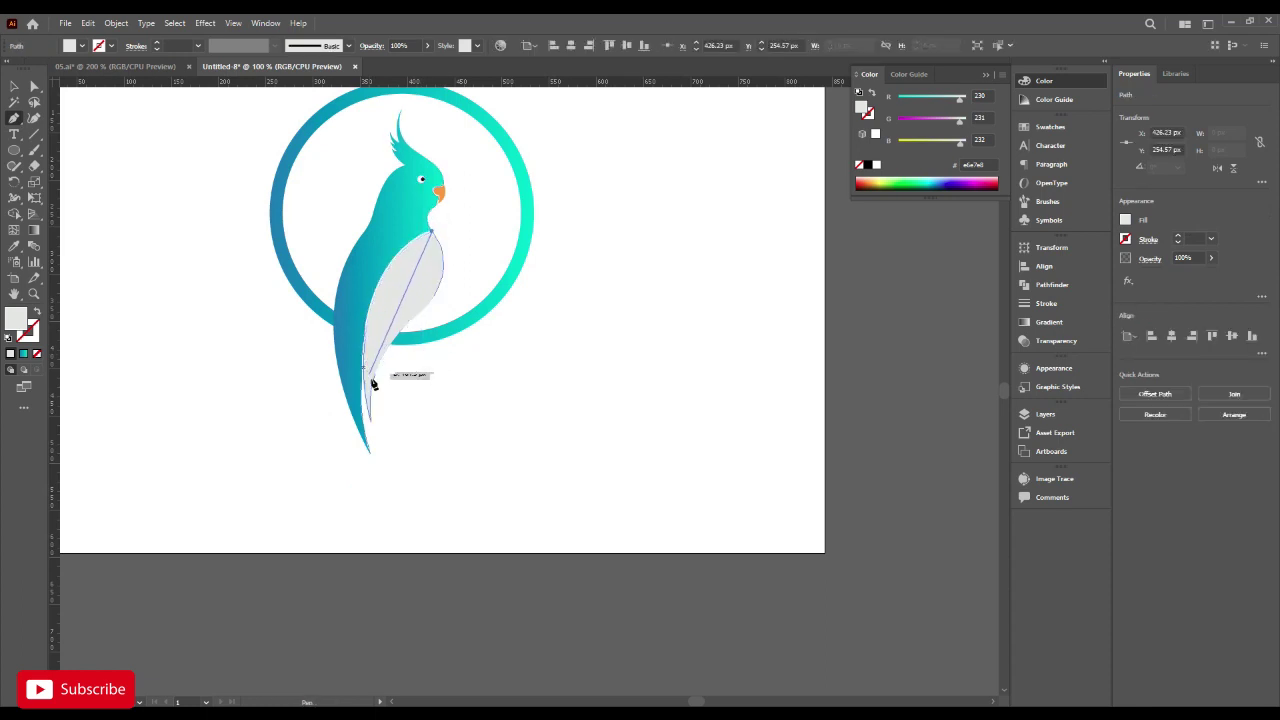
{"action": "left_click_drag", "start_coordinate": [376, 378], "coordinate": [379, 496]}
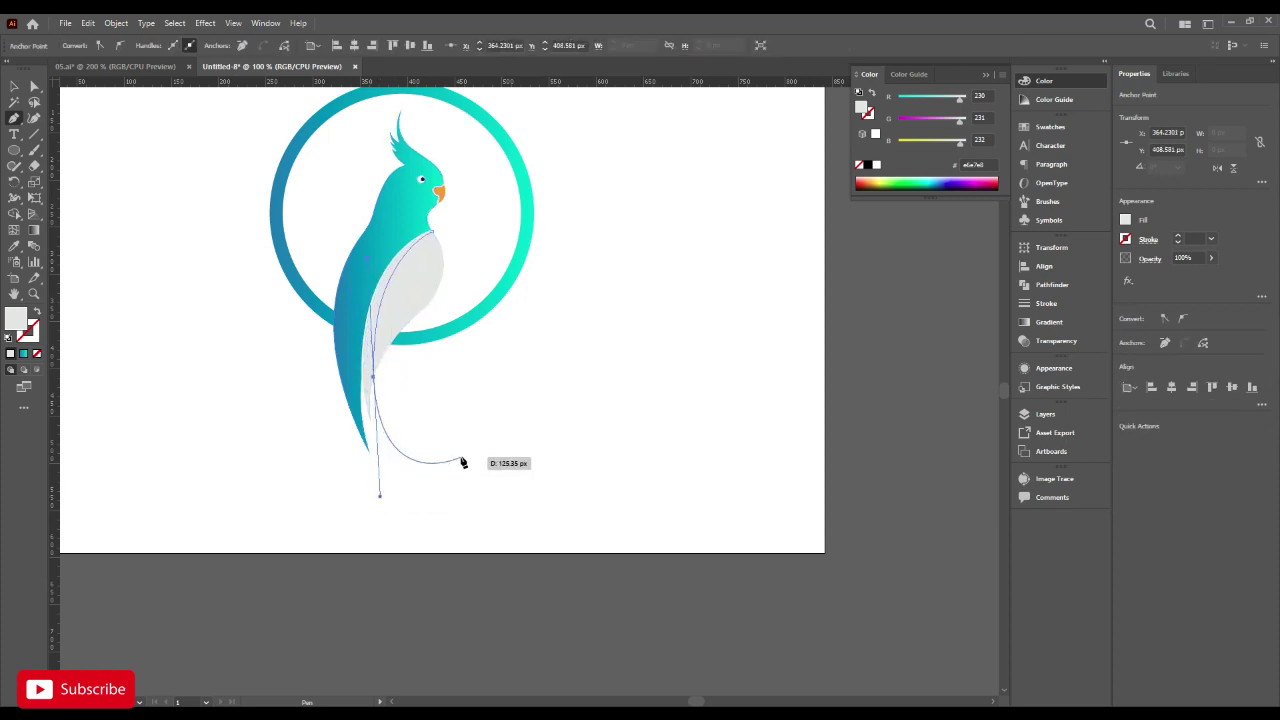
{"action": "left_click", "coordinate": [507, 374]}
{"action": "left_click", "coordinate": [484, 249]}
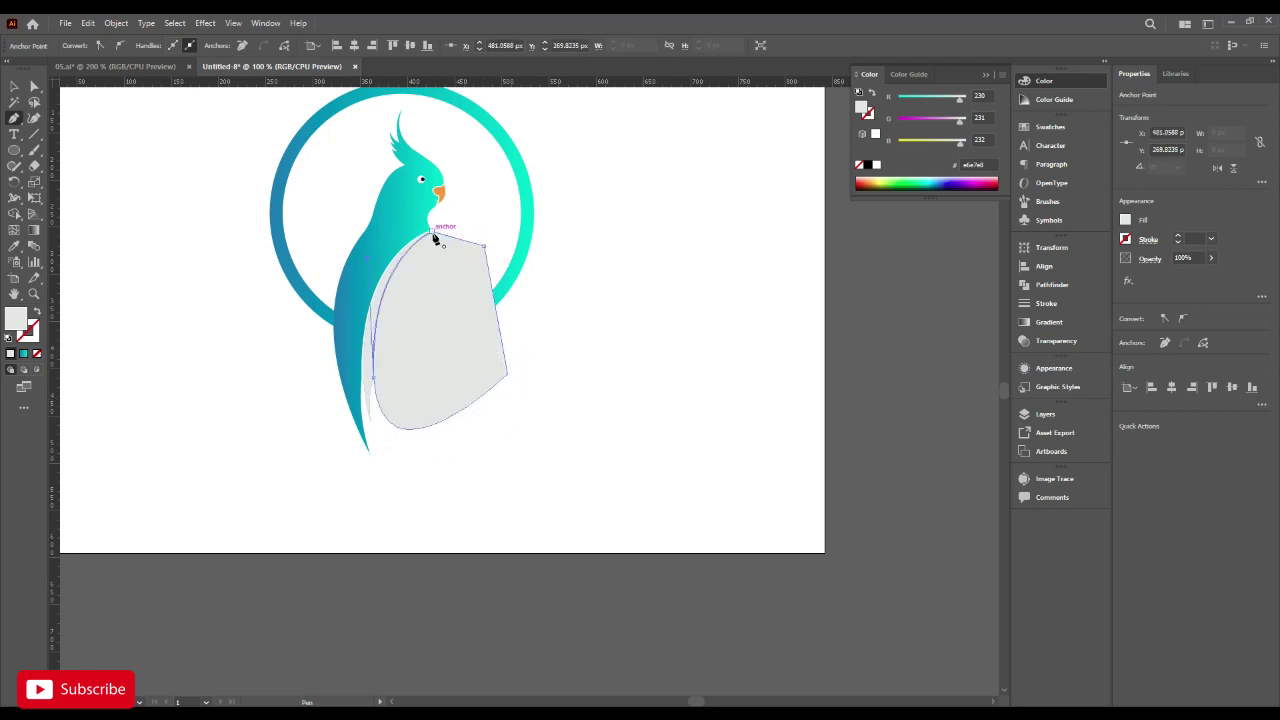
{"action": "left_click", "coordinate": [432, 233]}
Remove the part of the new shape outside the grey belly with Shape Builder, and select the belly piece beside the gap.
{"action": "scroll", "coordinate": [409, 315], "scroll_direction": "up", "scroll_amount": 2}
{"action": "left_click", "coordinate": [17, 91]}
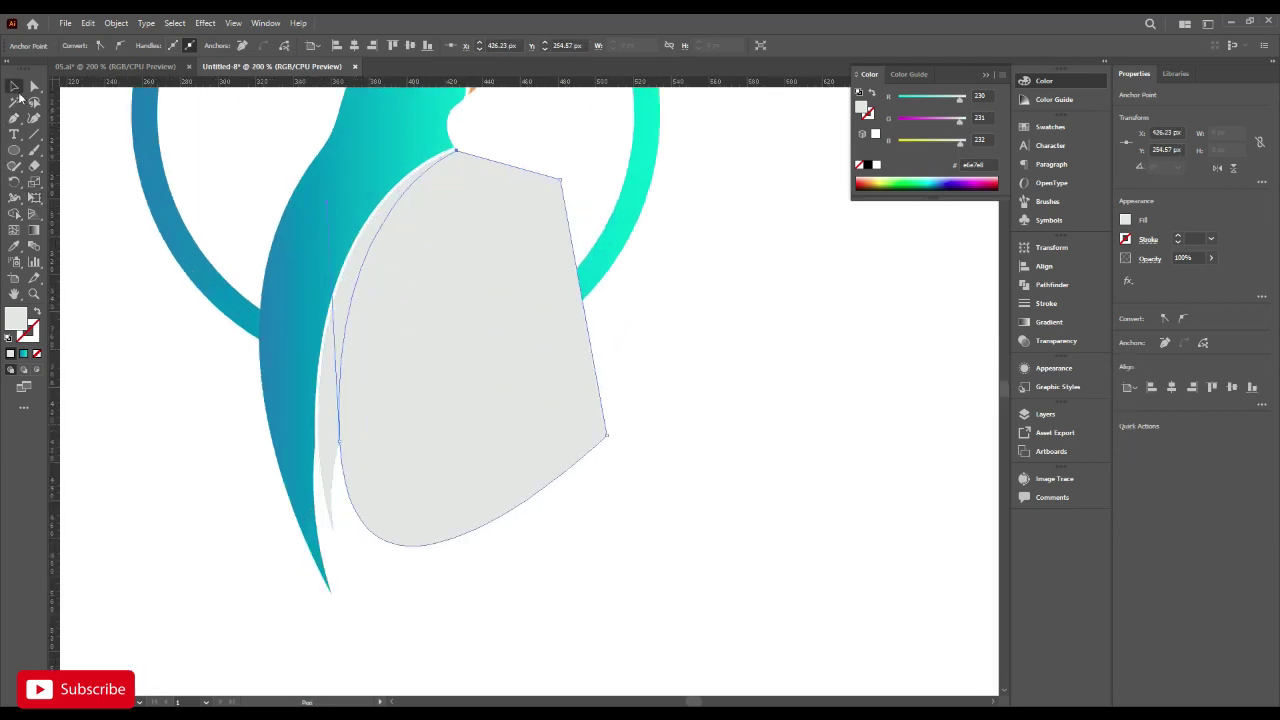
{"action": "left_click", "coordinate": [333, 370]}
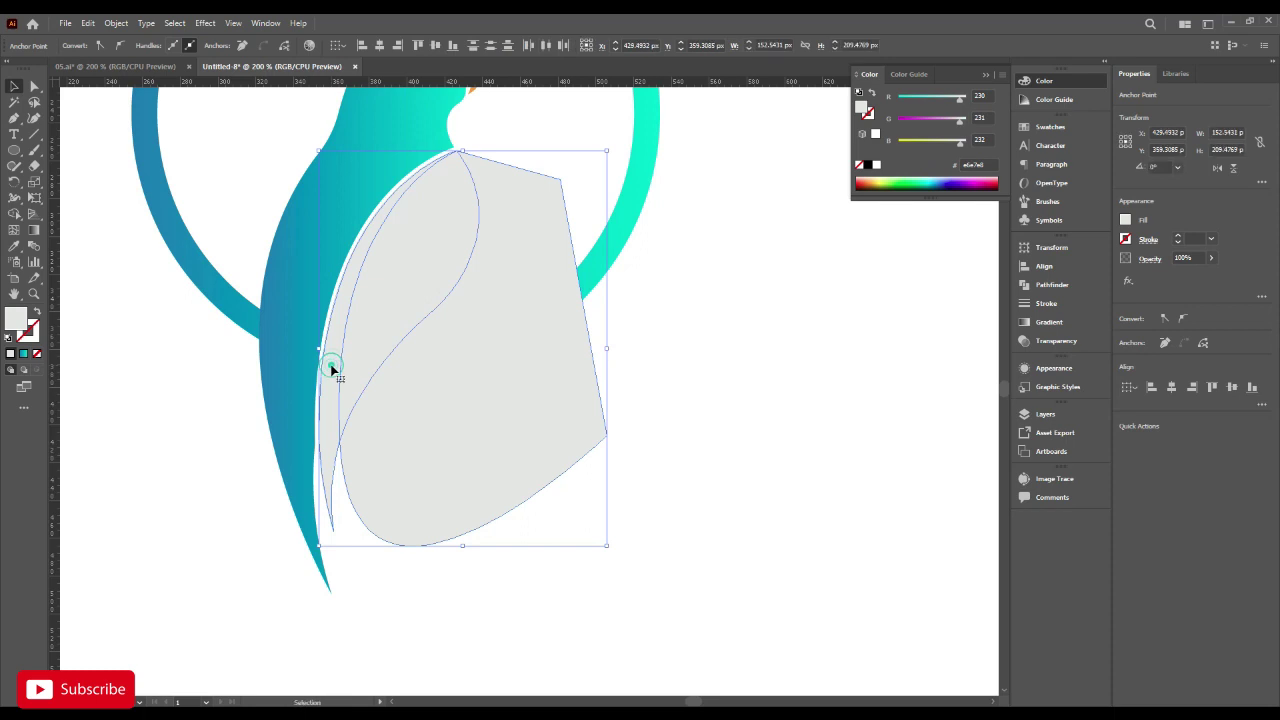
{"action": "left_click", "coordinate": [15, 214]}
{"action": "left_click", "coordinate": [563, 410], "text": "alt"}
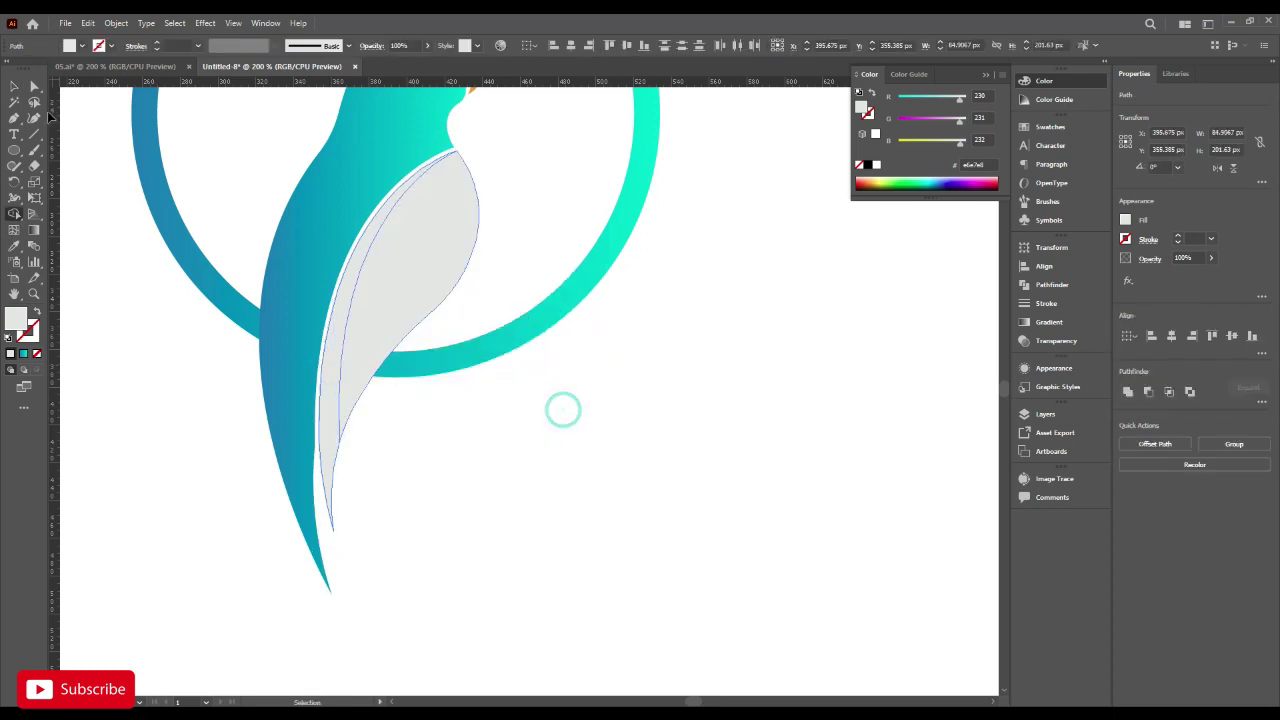
{"action": "left_click", "coordinate": [134, 236]}
{"action": "left_click", "coordinate": [337, 355]}
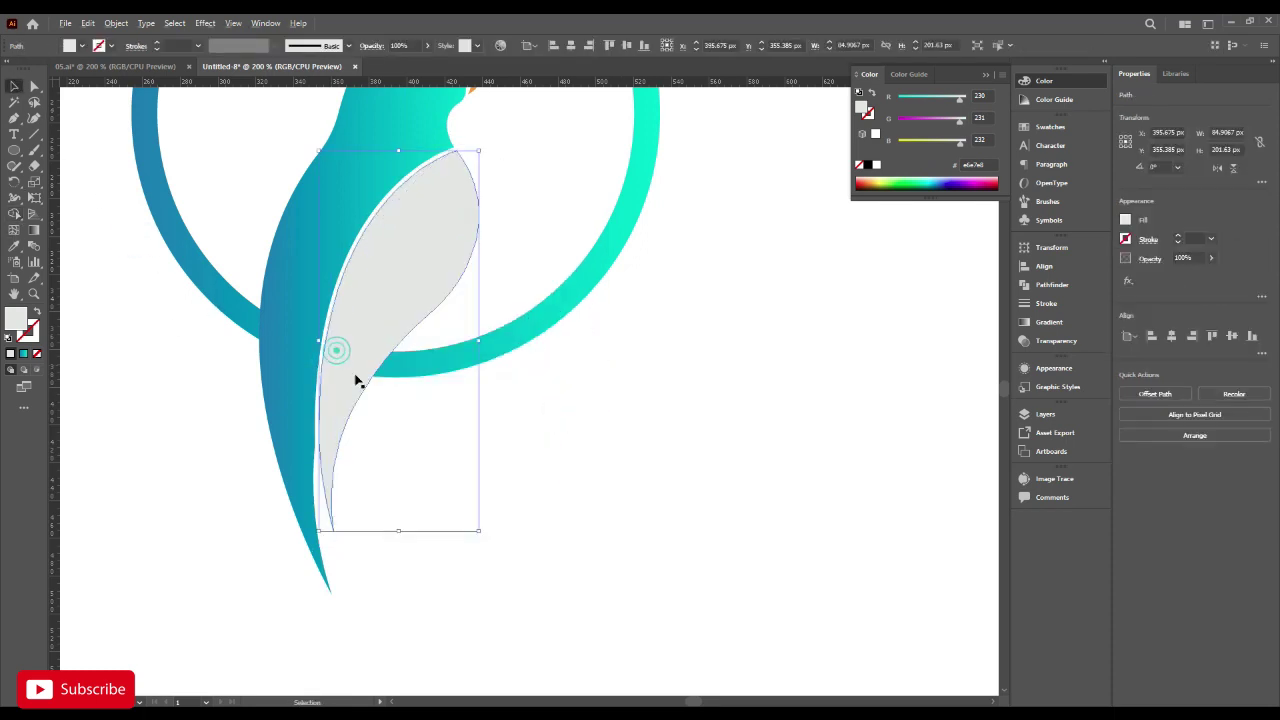
Recolour the selected inner belly piece with the darker grey sample swatch (#d1d3d4) and clear the selection.
{"action": "key", "text": "ctrl+1"}
{"action": "left_click", "coordinate": [15, 248]}
{"action": "scroll", "coordinate": [123, 188], "scroll_direction": "up", "scroll_amount": 1}
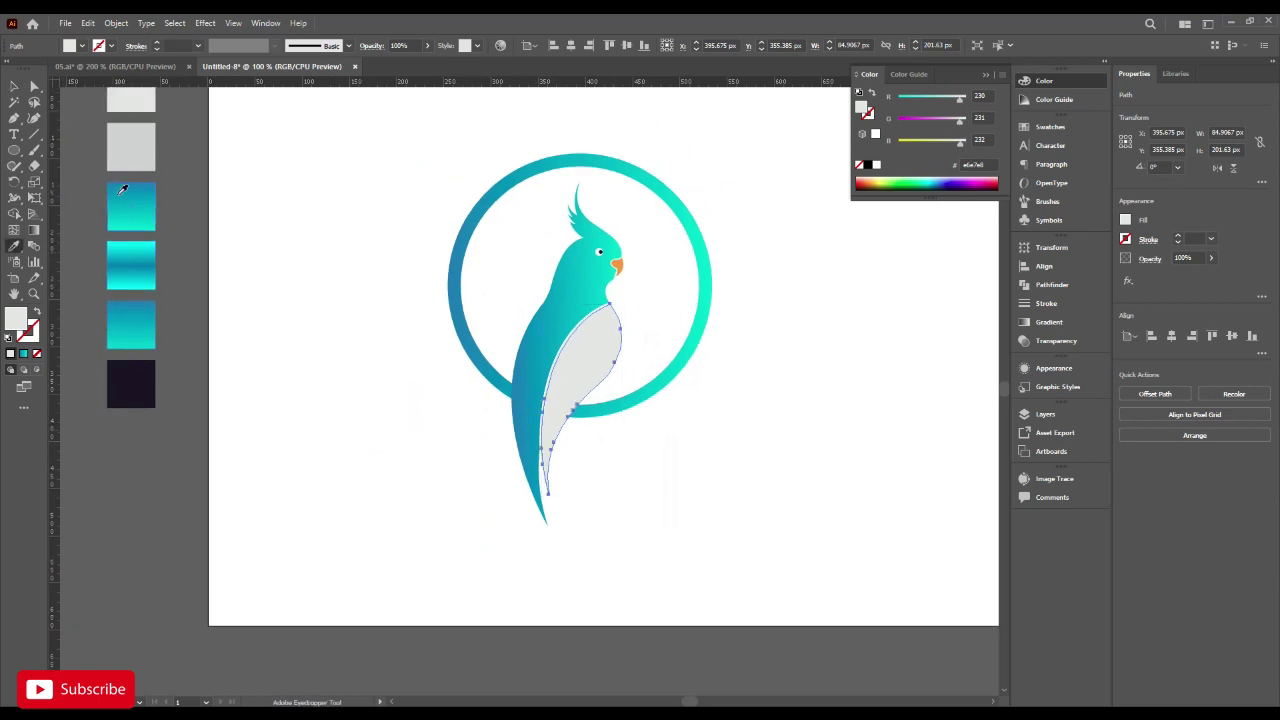
{"action": "left_click", "coordinate": [125, 148]}
{"action": "scroll", "coordinate": [135, 156], "scroll_direction": "up", "scroll_amount": 1}
{"action": "left_click", "coordinate": [320, 239], "text": "ctrl"}
{"action": "scroll", "coordinate": [362, 334], "scroll_direction": "down", "scroll_amount": 1}
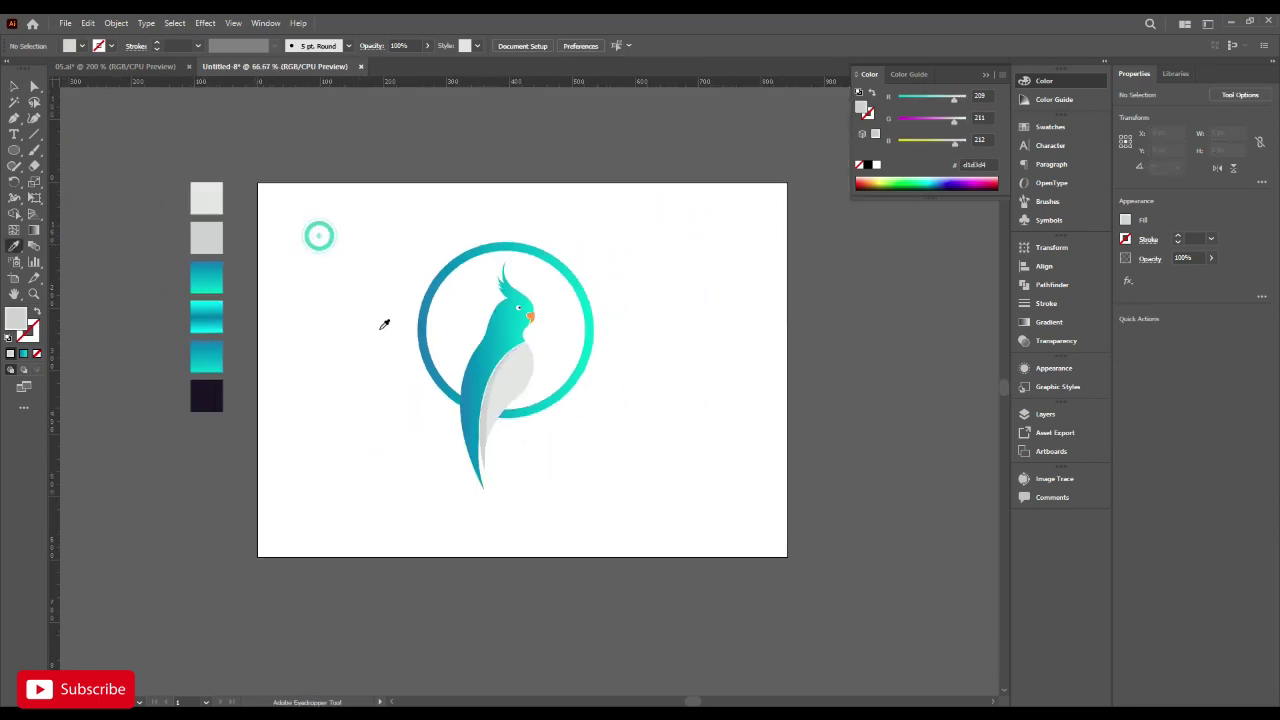
Pick up the bird's gradient fill and draw a closed Pen shape curving from its upper back across the wing, past the tail tip and around outside.
{"action": "left_click_drag", "start_coordinate": [430, 351], "coordinate": [380, 328]}
{"action": "left_click", "coordinate": [443, 320], "text": "ctrl"}
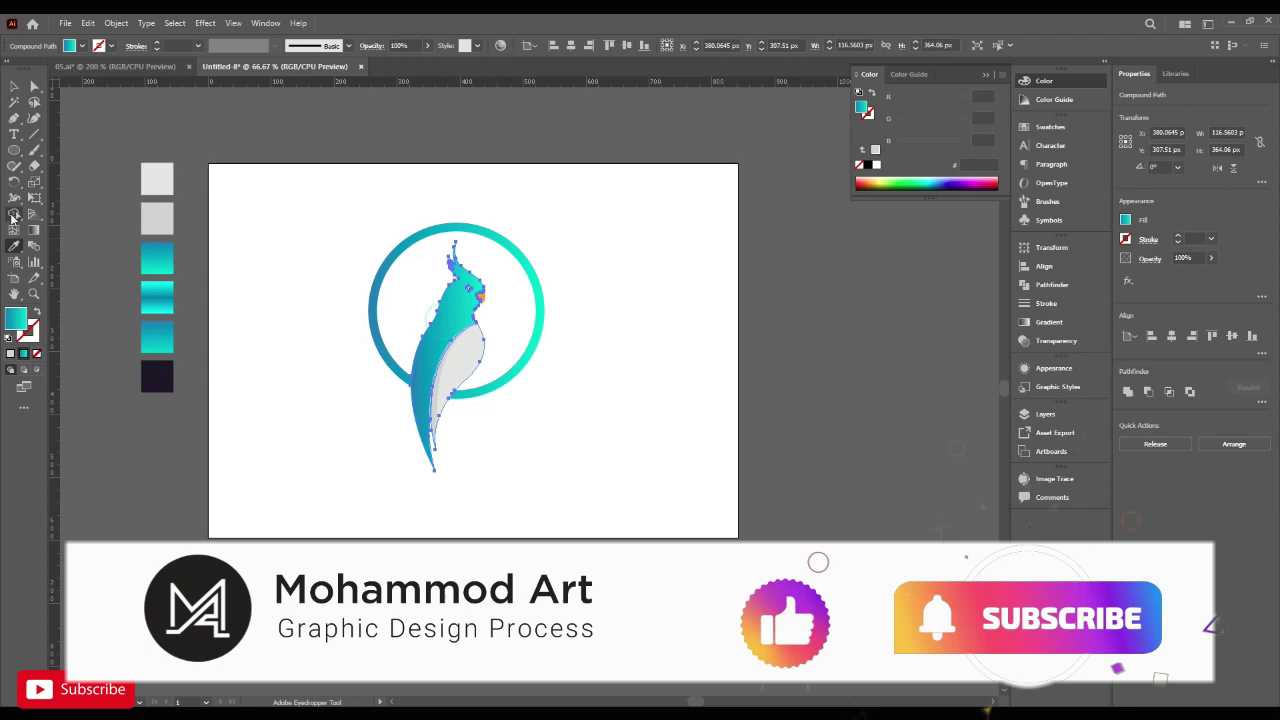
{"action": "left_click", "coordinate": [14, 88]}
{"action": "left_click", "coordinate": [194, 231]}
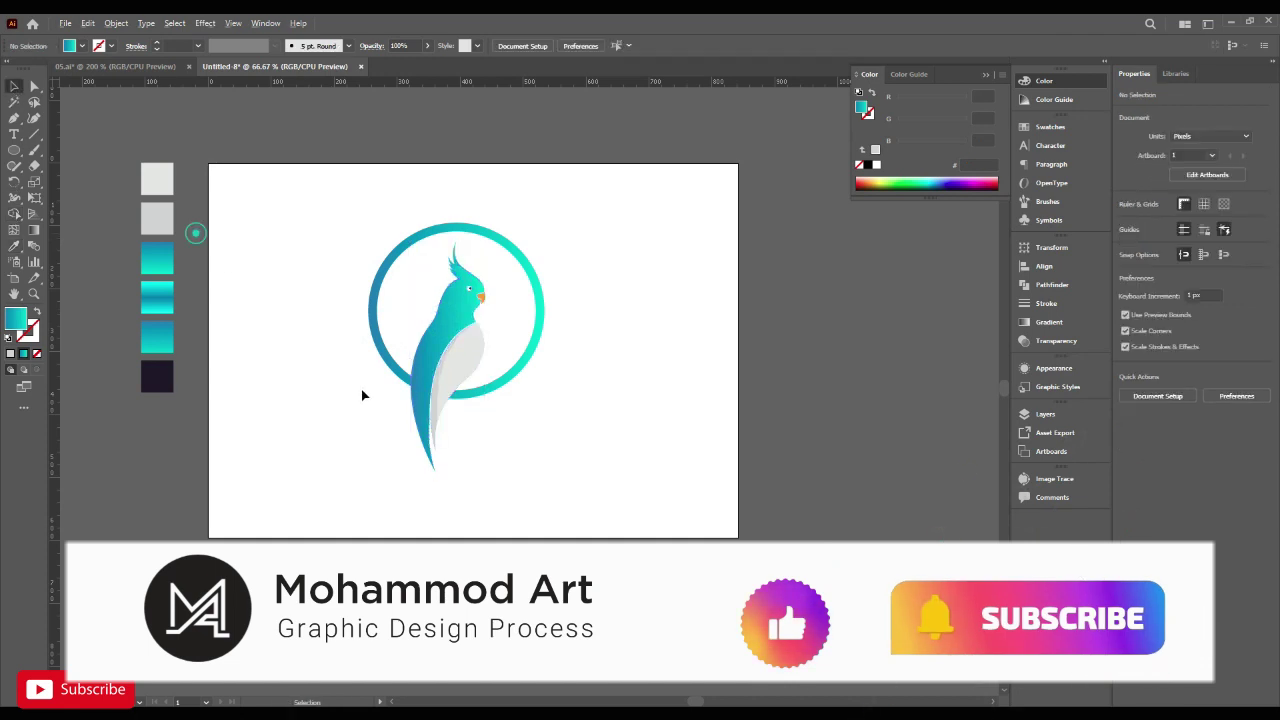
{"action": "scroll", "coordinate": [362, 393], "scroll_direction": "up", "scroll_amount": 2}
{"action": "left_click_drag", "start_coordinate": [354, 400], "coordinate": [323, 364]}
{"action": "left_click", "coordinate": [14, 118]}
{"action": "left_click_drag", "start_coordinate": [472, 216], "coordinate": [414, 306]}
{"action": "left_click", "coordinate": [411, 303]}
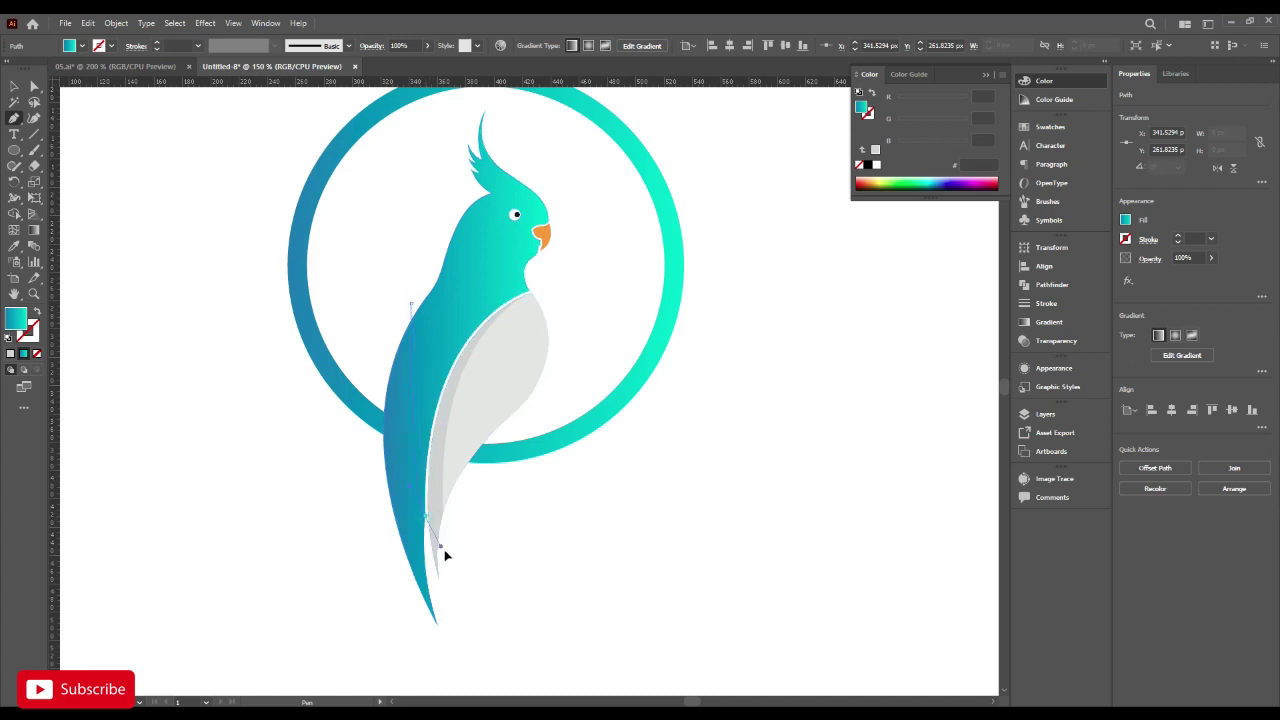
{"action": "left_click_drag", "start_coordinate": [476, 618], "coordinate": [474, 620]}
{"action": "left_click", "coordinate": [458, 660]}
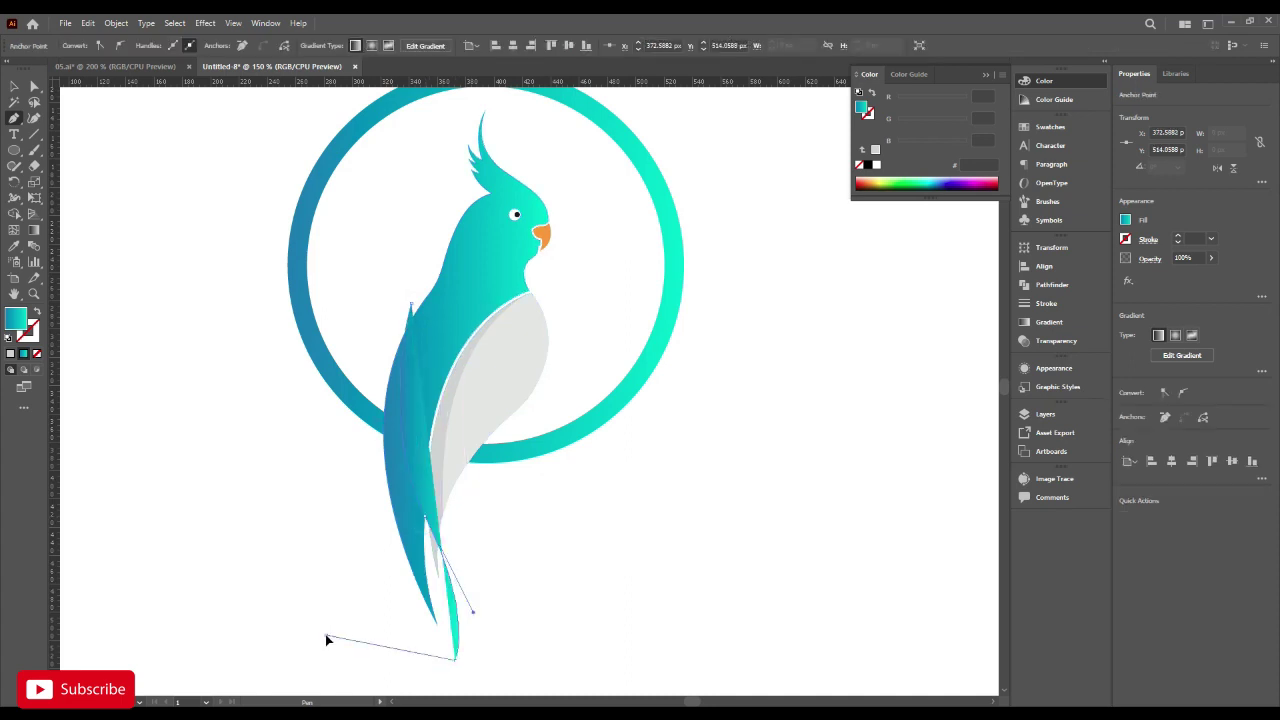
{"action": "left_click", "coordinate": [326, 634]}
{"action": "left_click", "coordinate": [306, 466]}
{"action": "left_click", "coordinate": [334, 342]}
{"action": "left_click", "coordinate": [383, 280]}
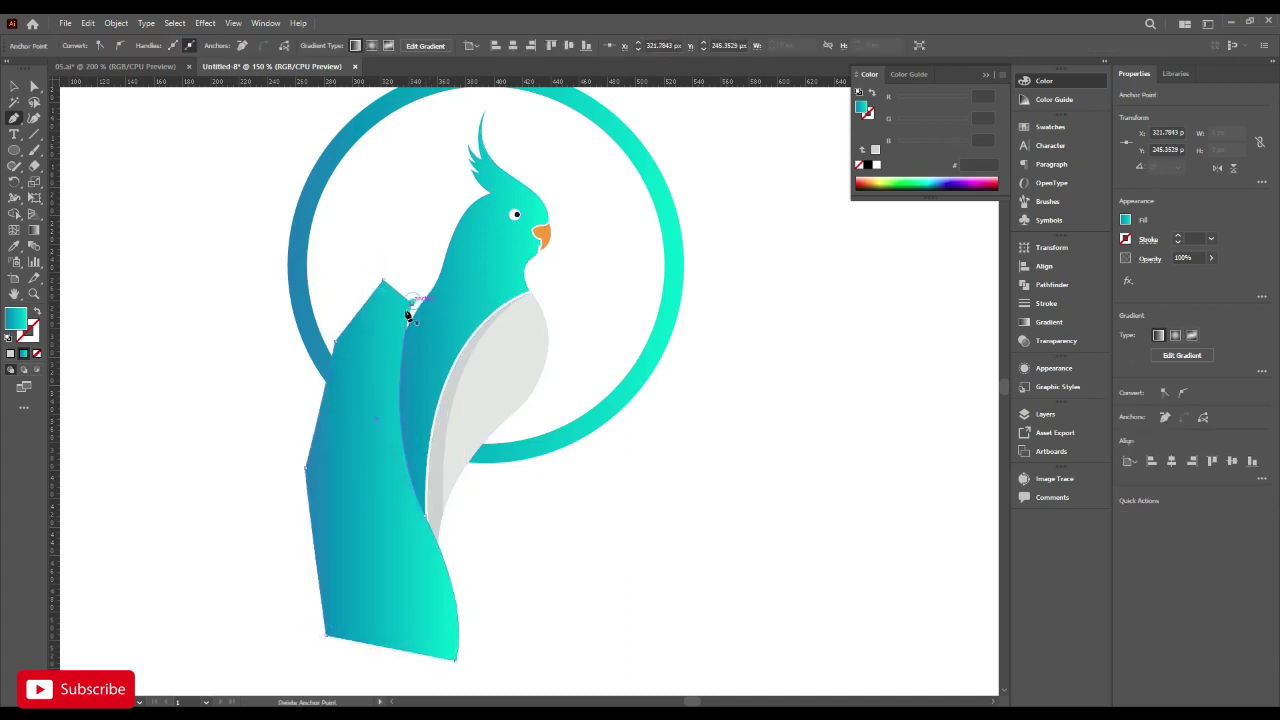
{"action": "left_click", "coordinate": [409, 311]}
Select the new shape together with the bird and remove the part outside the bird's body with Shape Builder.
{"action": "key", "text": "v"}
{"action": "left_click", "coordinate": [455, 320], "text": "shift"}
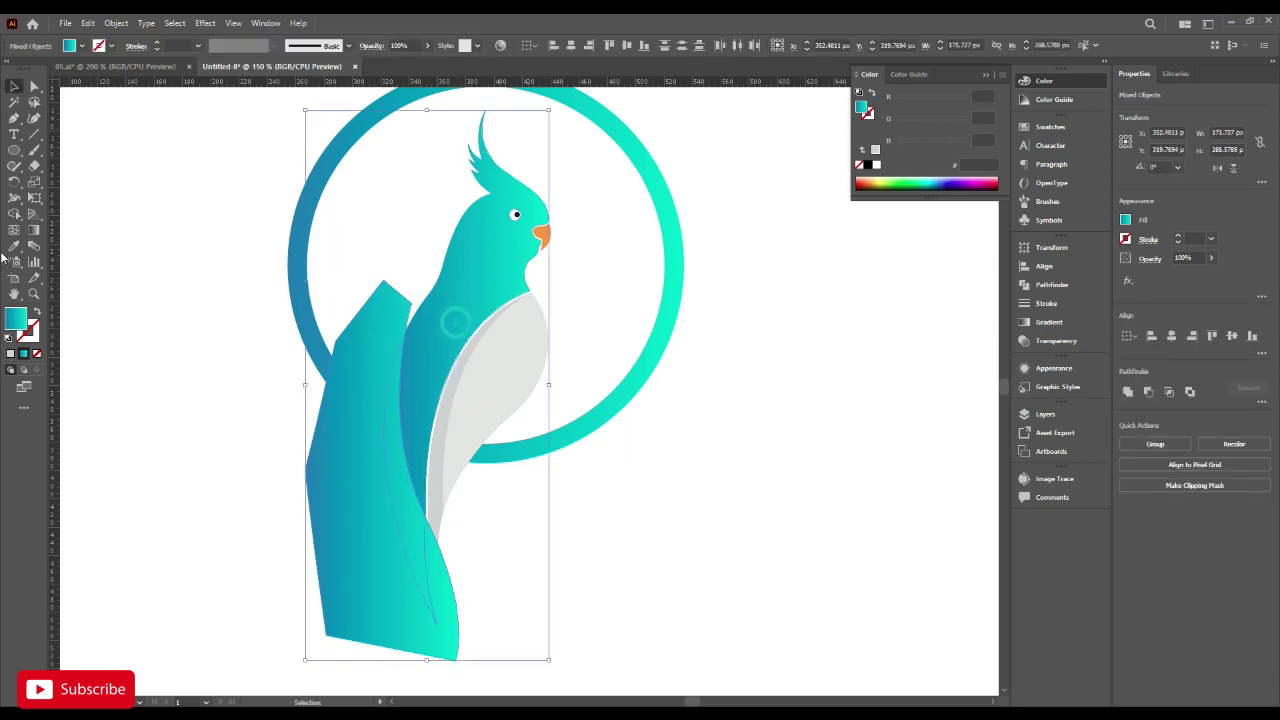
{"action": "left_click", "coordinate": [364, 594], "text": "alt"}
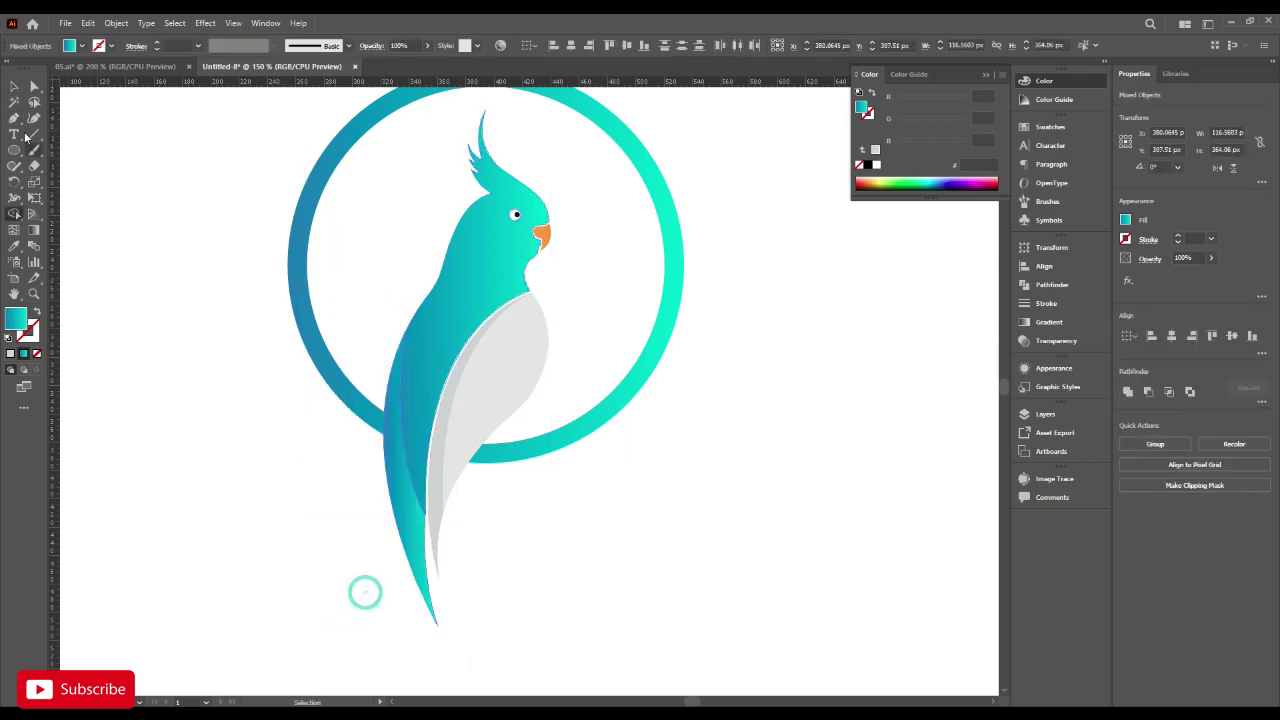
Select the separate gradient piece along the bird's back and tail and apply a darkening blend mode to it.
{"action": "left_click", "coordinate": [25, 88]}
{"action": "left_click", "coordinate": [14, 88]}
{"action": "left_click", "coordinate": [134, 314]}
{"action": "left_click", "coordinate": [390, 512]}
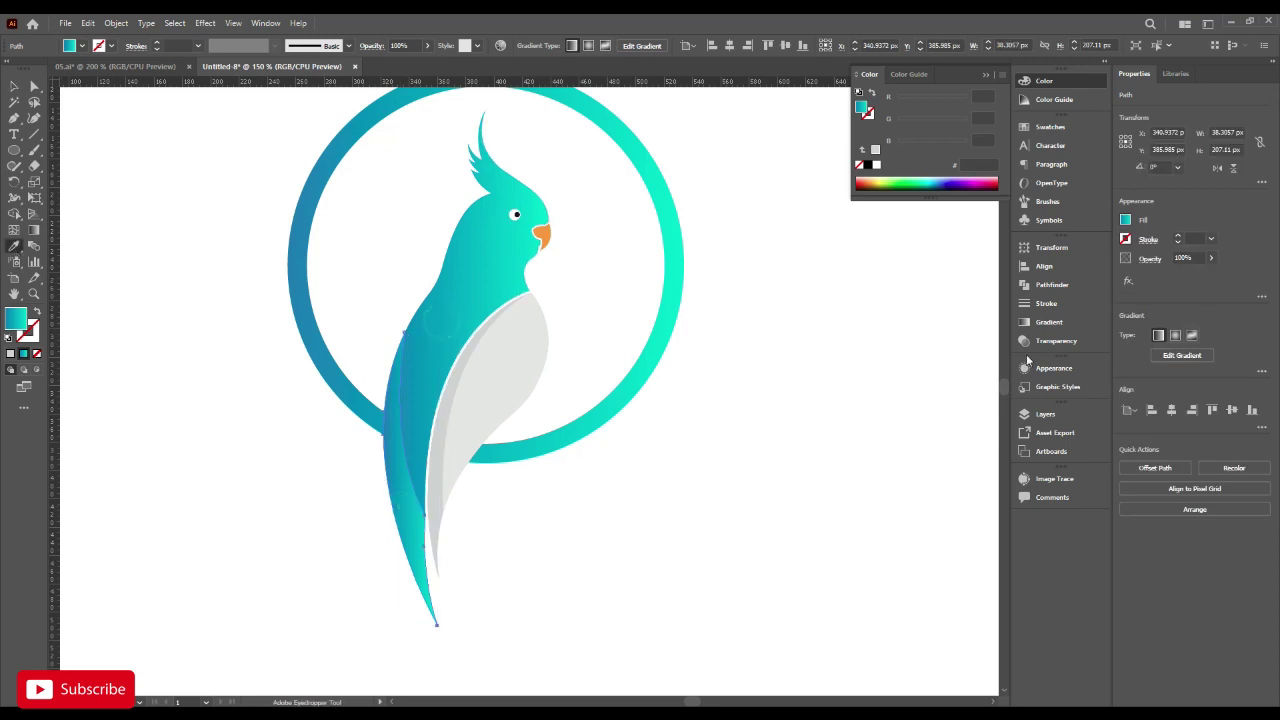
{"action": "left_click", "coordinate": [1052, 340]}
{"action": "left_click", "coordinate": [1040, 322]}
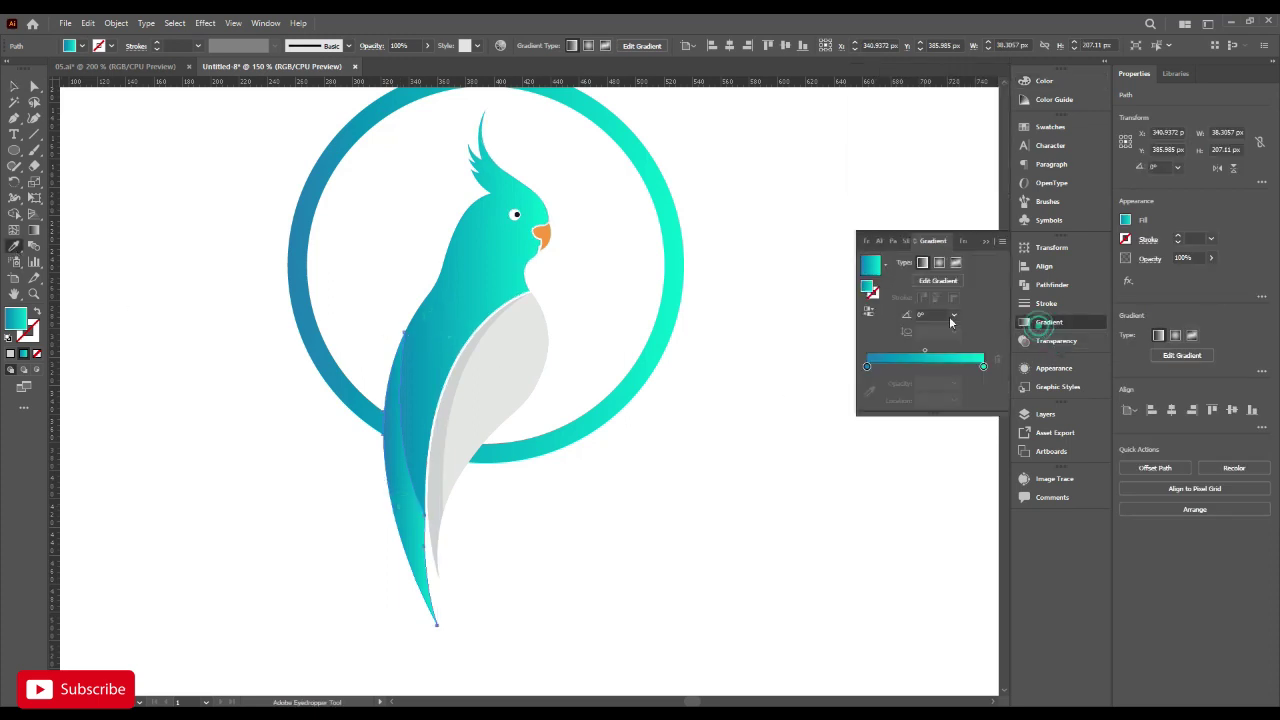
{"action": "left_click", "coordinate": [1024, 341]}
{"action": "left_click", "coordinate": [867, 262]}
{"action": "left_click", "coordinate": [890, 316]}
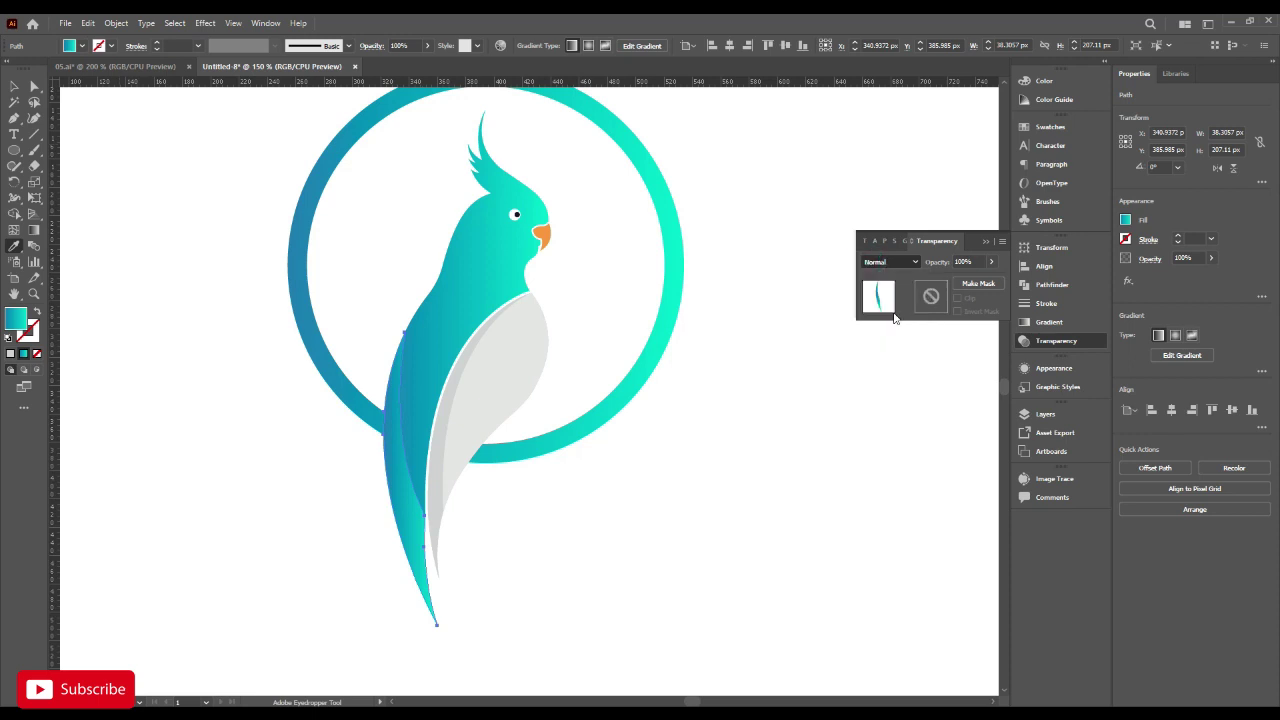
{"action": "left_click", "coordinate": [680, 460]}
{"action": "scroll", "coordinate": [662, 474], "scroll_direction": "down", "scroll_amount": 1}
{"action": "key", "text": "v"}
{"action": "left_click_drag", "start_coordinate": [657, 535], "coordinate": [573, 493]}
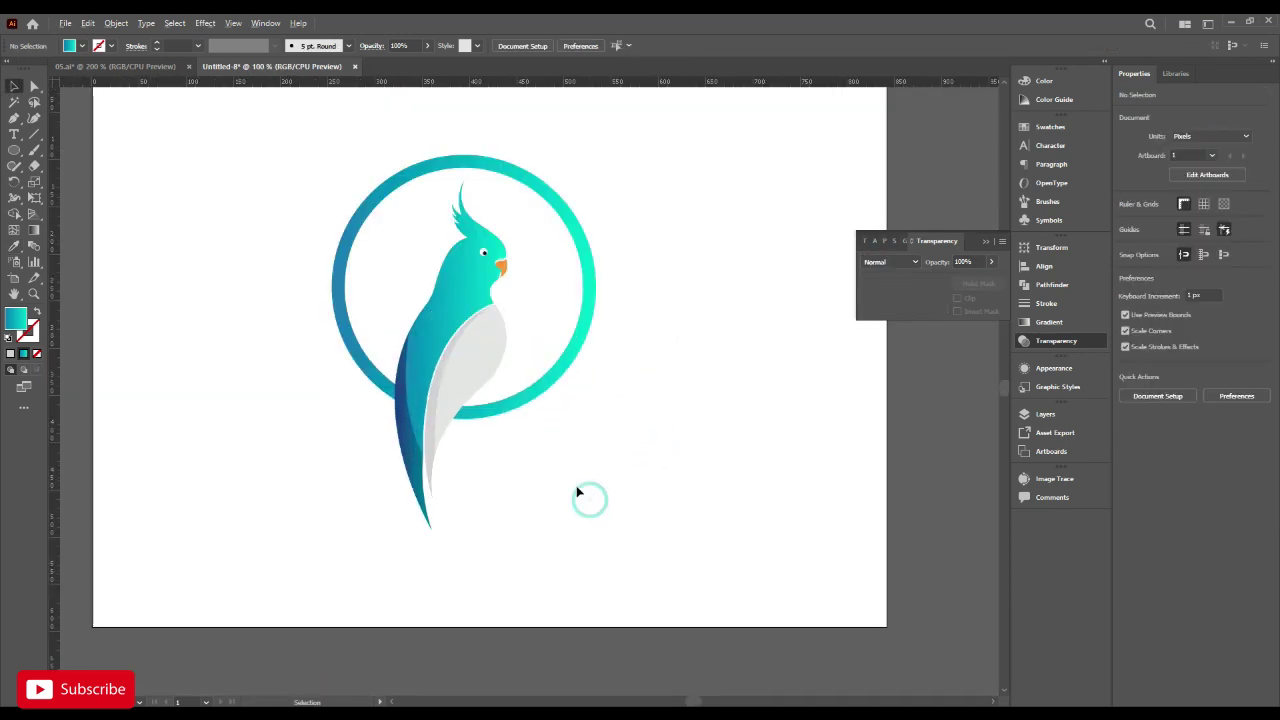
Select the ring and all bird parts, group them, and centre the group horizontally and vertically on the artboard.
{"action": "scroll", "coordinate": [577, 492], "scroll_direction": "down", "scroll_amount": 2}
{"action": "scroll", "coordinate": [570, 445], "scroll_direction": "up", "scroll_amount": 1}
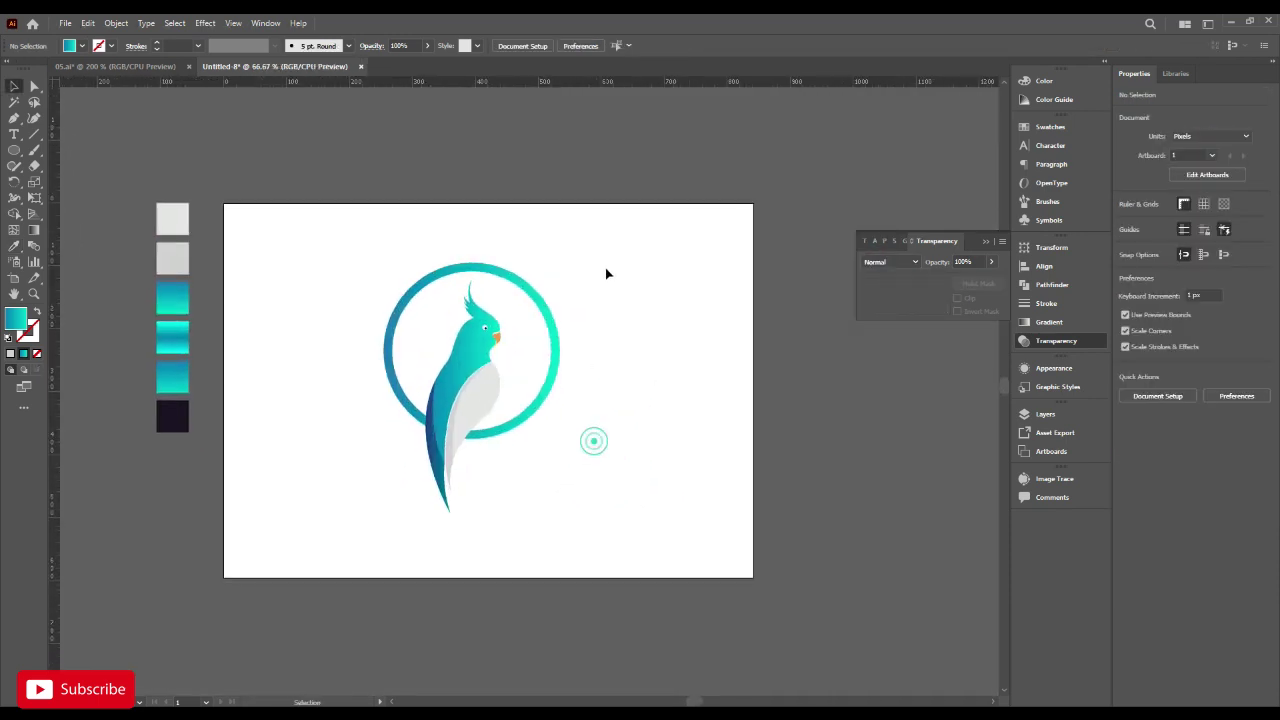
{"action": "left_click_drag", "start_coordinate": [605, 273], "coordinate": [329, 463]}
{"action": "right_click", "coordinate": [524, 328]}
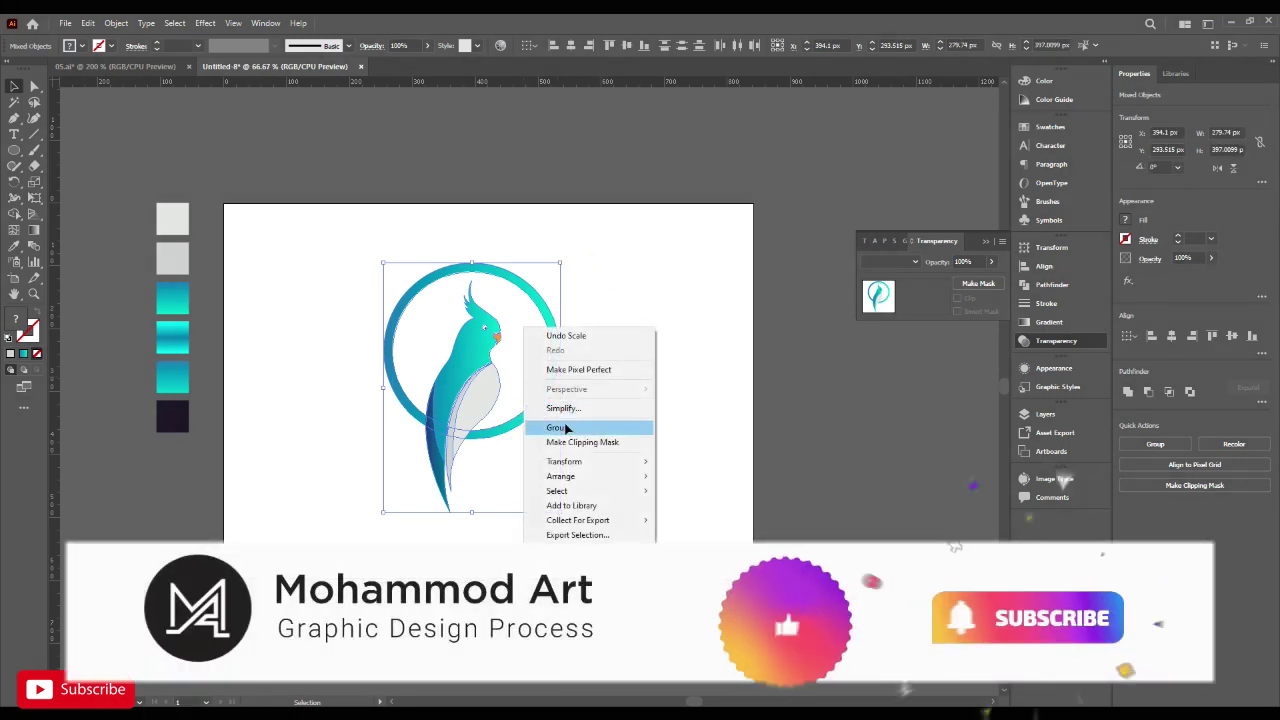
{"action": "left_click", "coordinate": [557, 427]}
{"action": "left_click", "coordinate": [570, 46]}
{"action": "left_click", "coordinate": [624, 46]}
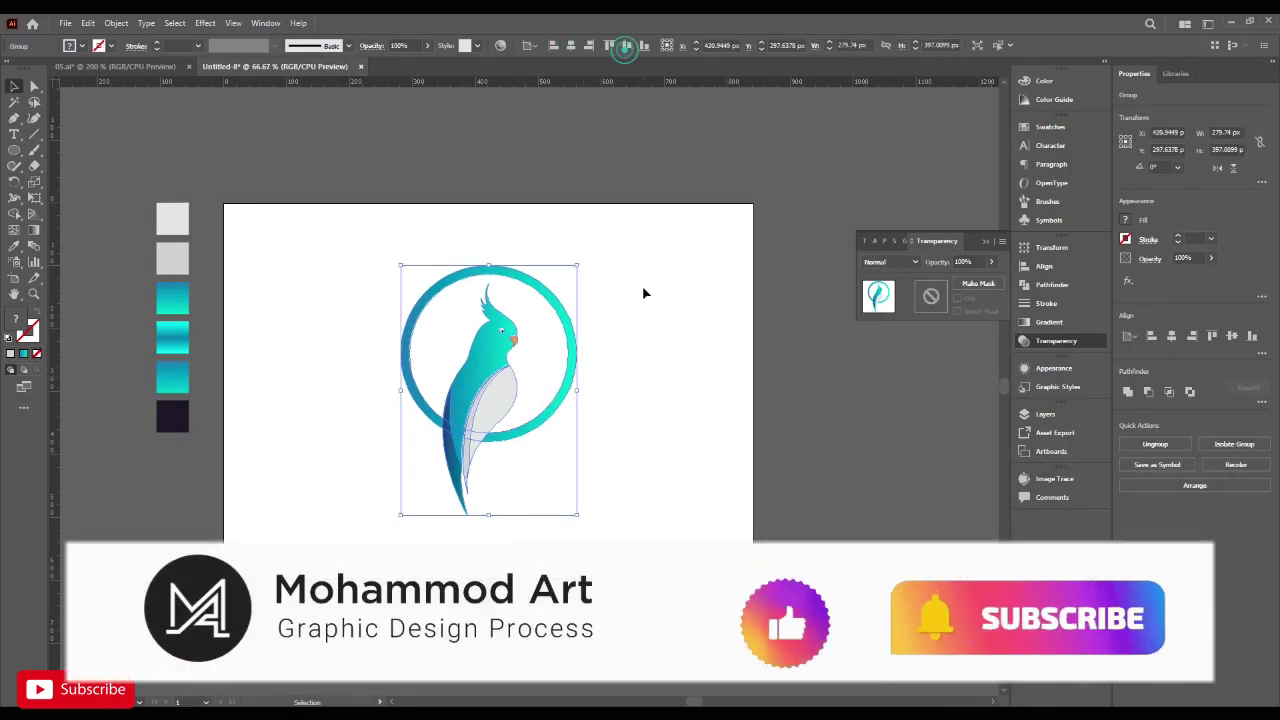
Scale the grouped logo up proportionally from its centre to about 324 × 460 px and clear the selection.
{"action": "scroll", "coordinate": [644, 293], "scroll_direction": "down", "scroll_amount": 2}
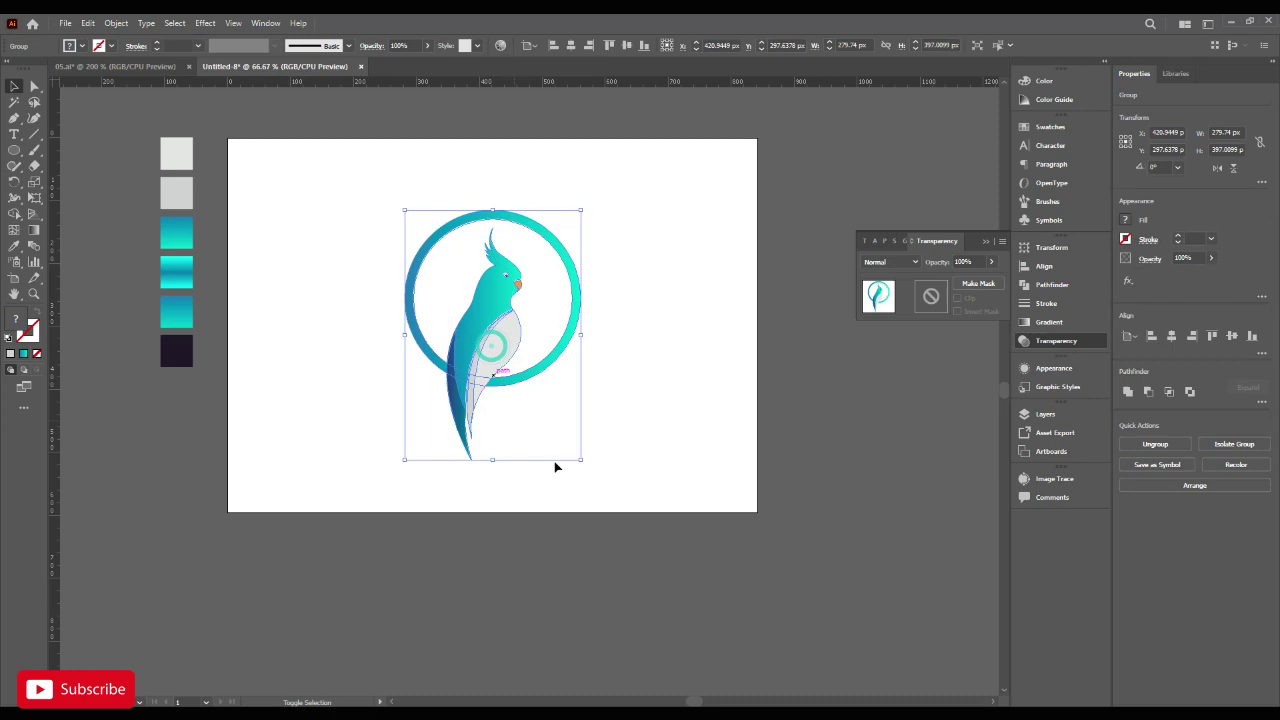
{"action": "left_click_drag", "start_coordinate": [586, 468], "coordinate": [603, 477]}
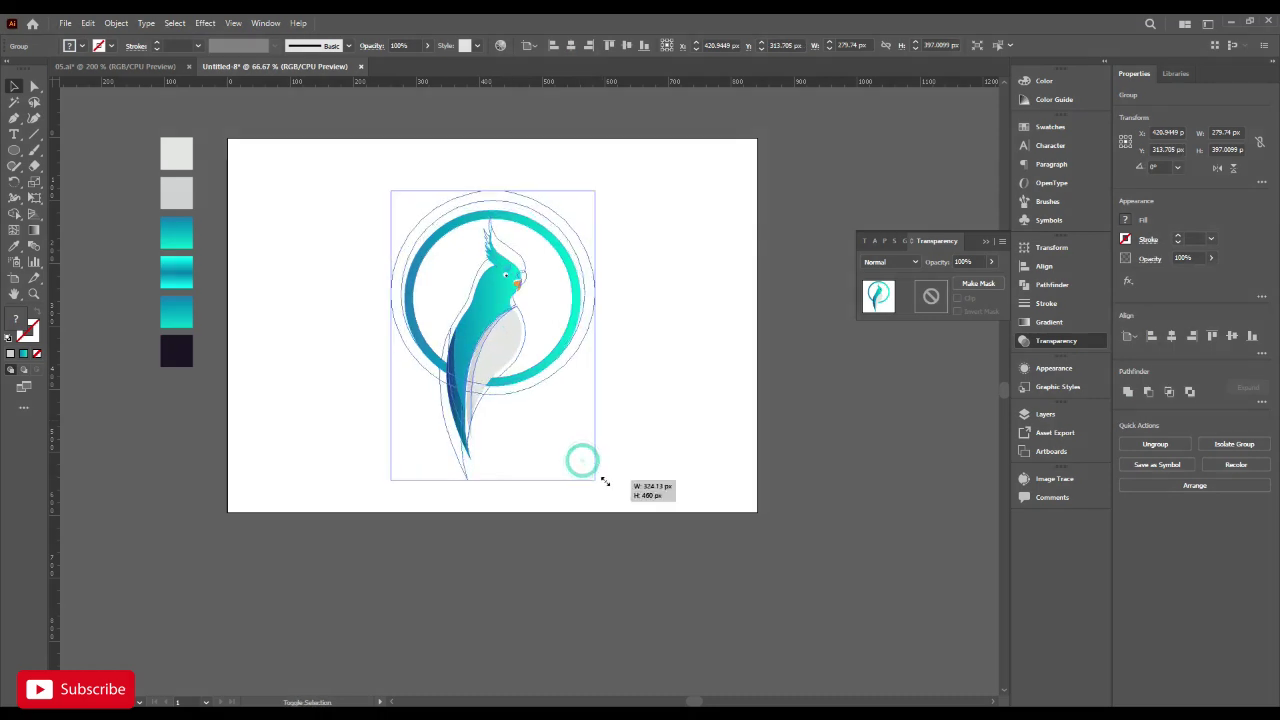
{"action": "left_click", "coordinate": [699, 357]}
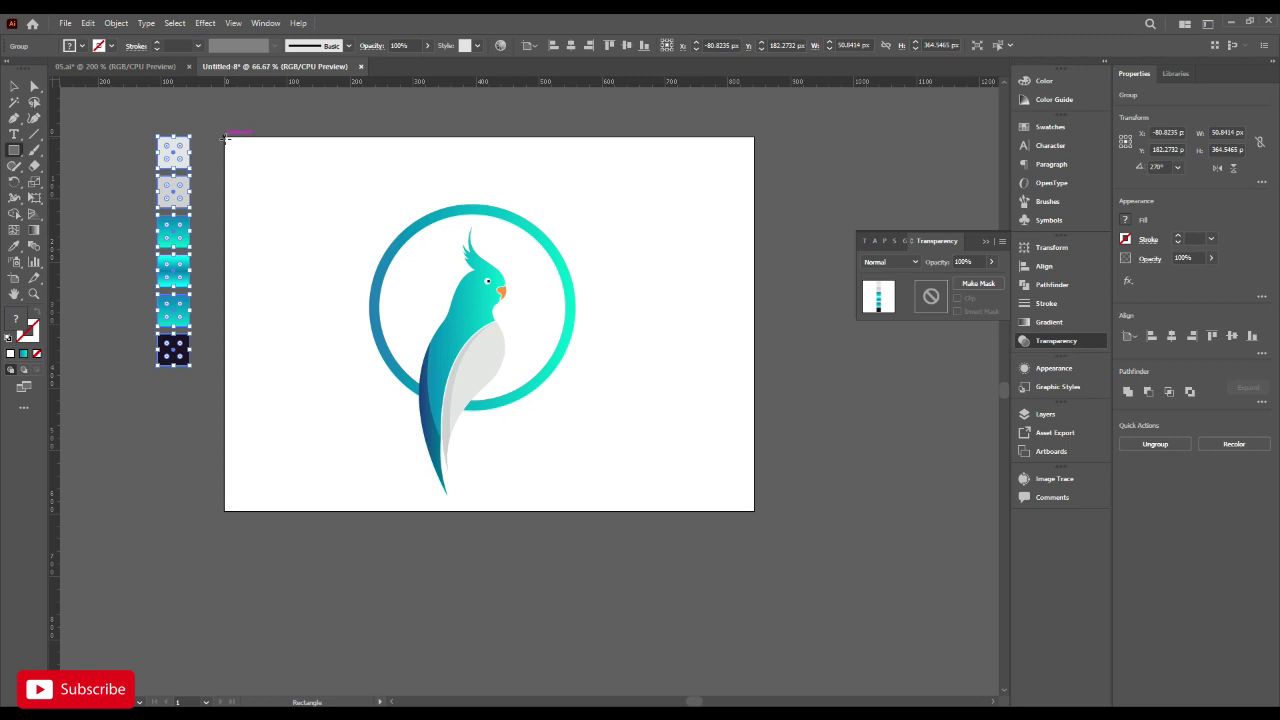
Draw a rectangle covering the whole artboard and send it to the back behind the logo.
{"action": "left_click_drag", "start_coordinate": [225, 137], "coordinate": [754, 510]}
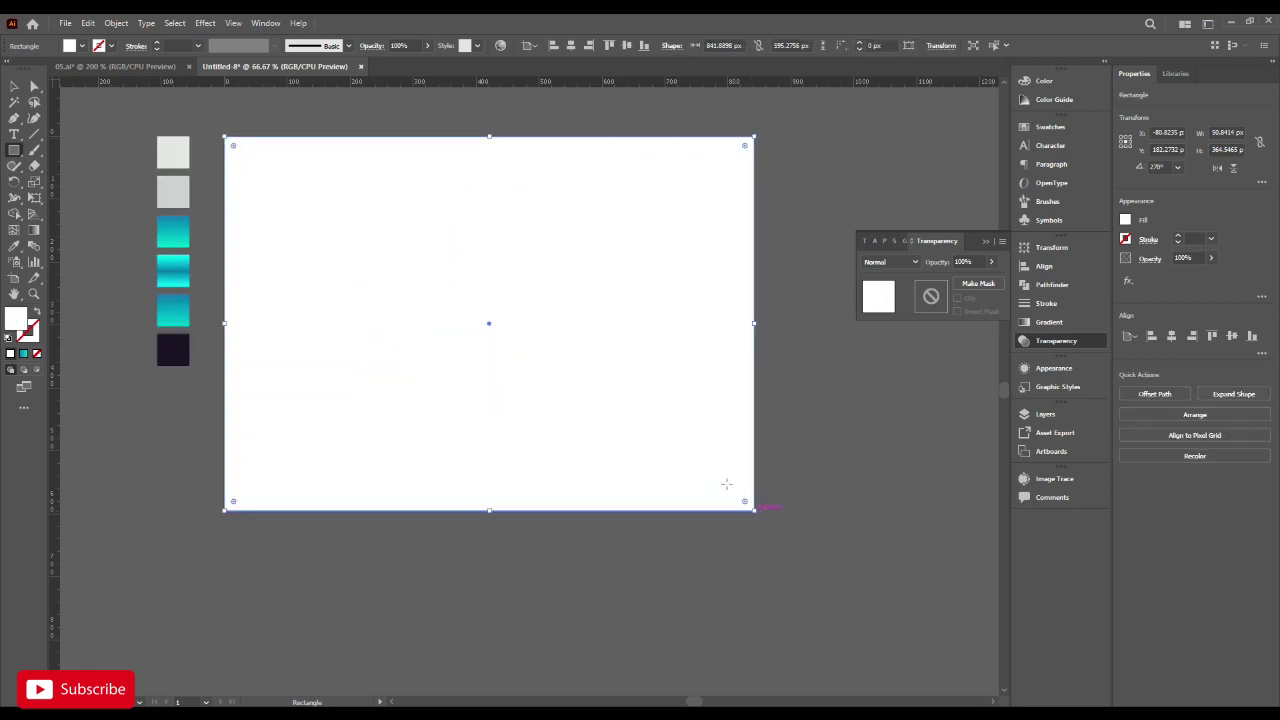
{"action": "right_click", "coordinate": [635, 311]}
{"action": "mouse_move", "coordinate": [700, 535]}
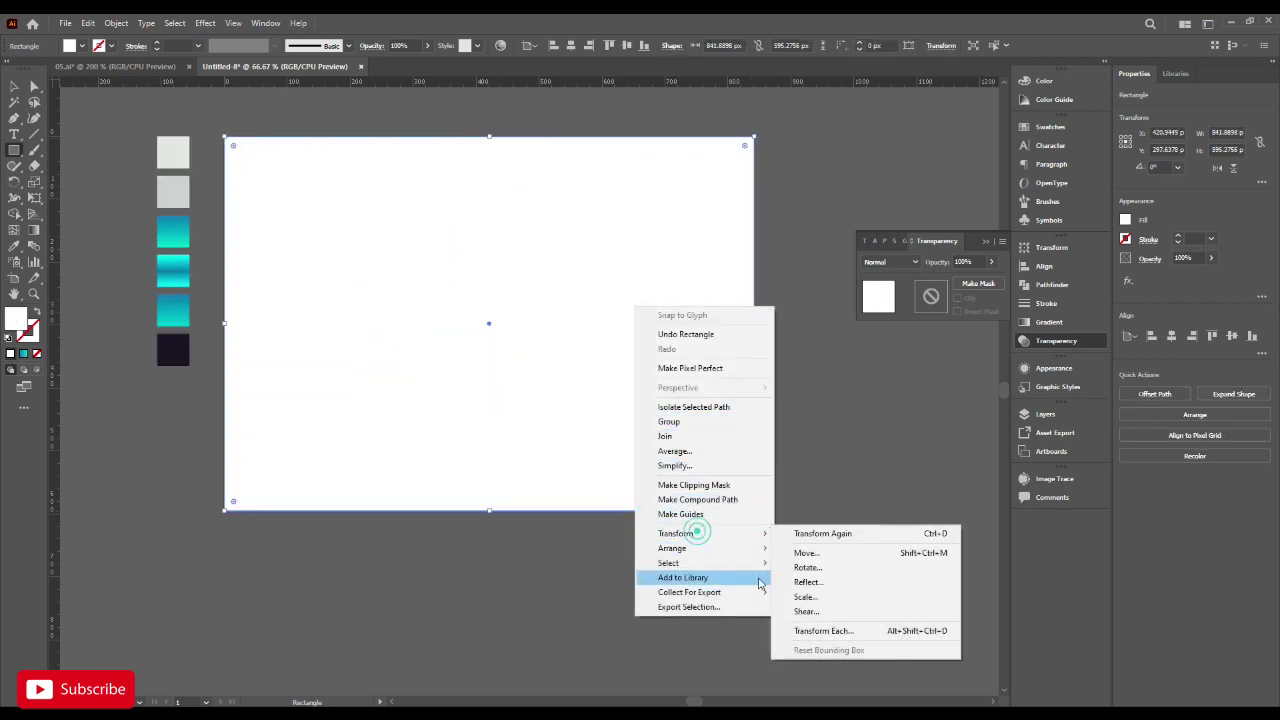
{"action": "mouse_move", "coordinate": [728, 555]}
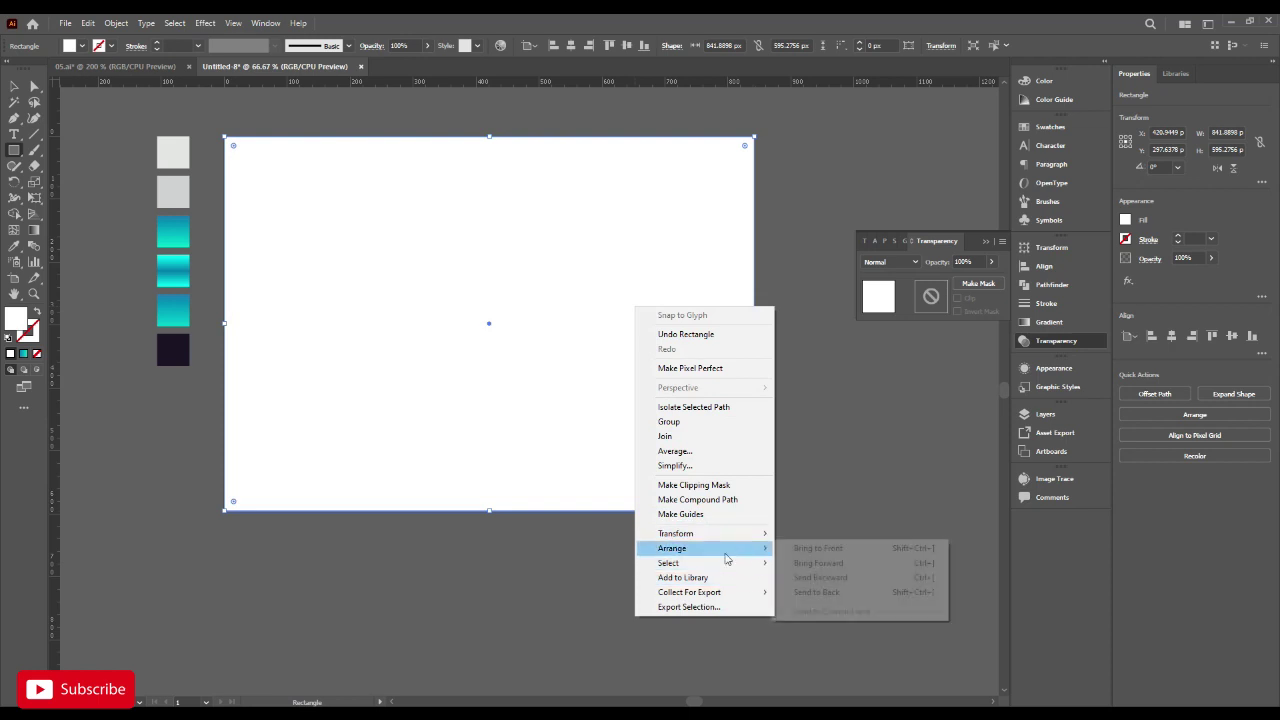
{"action": "left_click", "coordinate": [817, 592]}
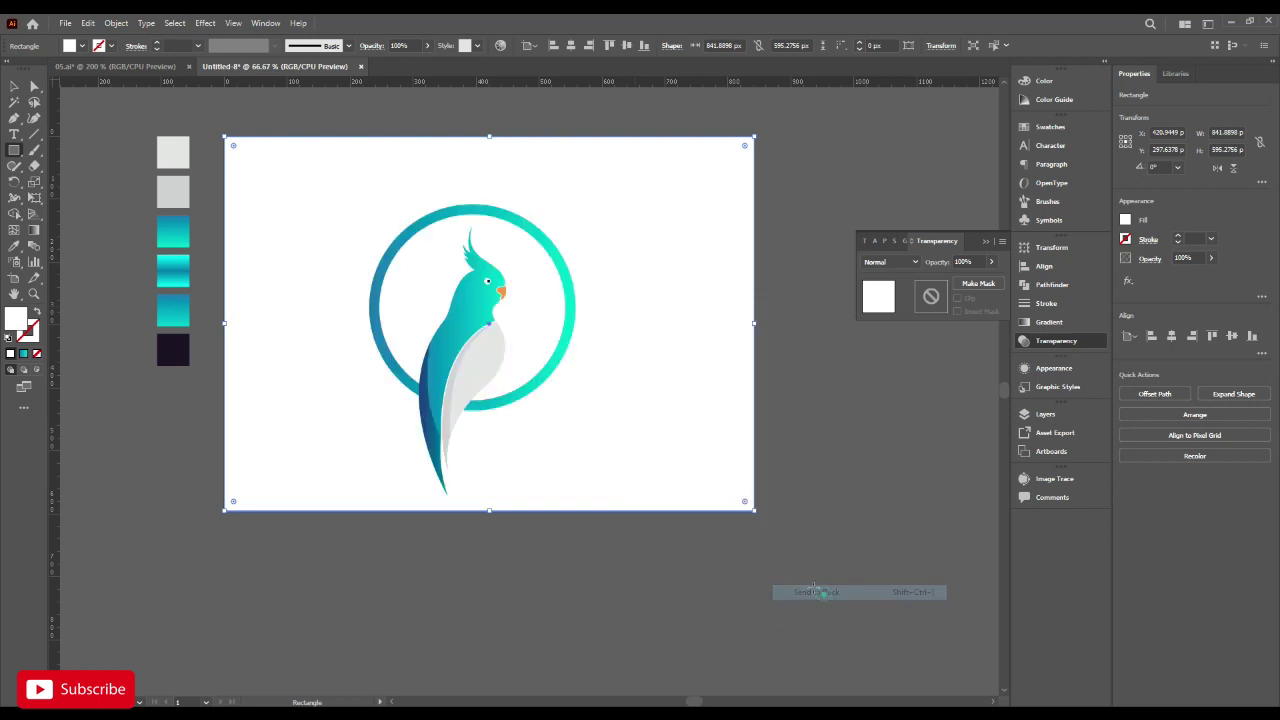
Recolour the background rectangle with the dark purple-black sample swatch and clear the selection.
{"action": "left_click", "coordinate": [14, 246]}
{"action": "left_click", "coordinate": [175, 350]}
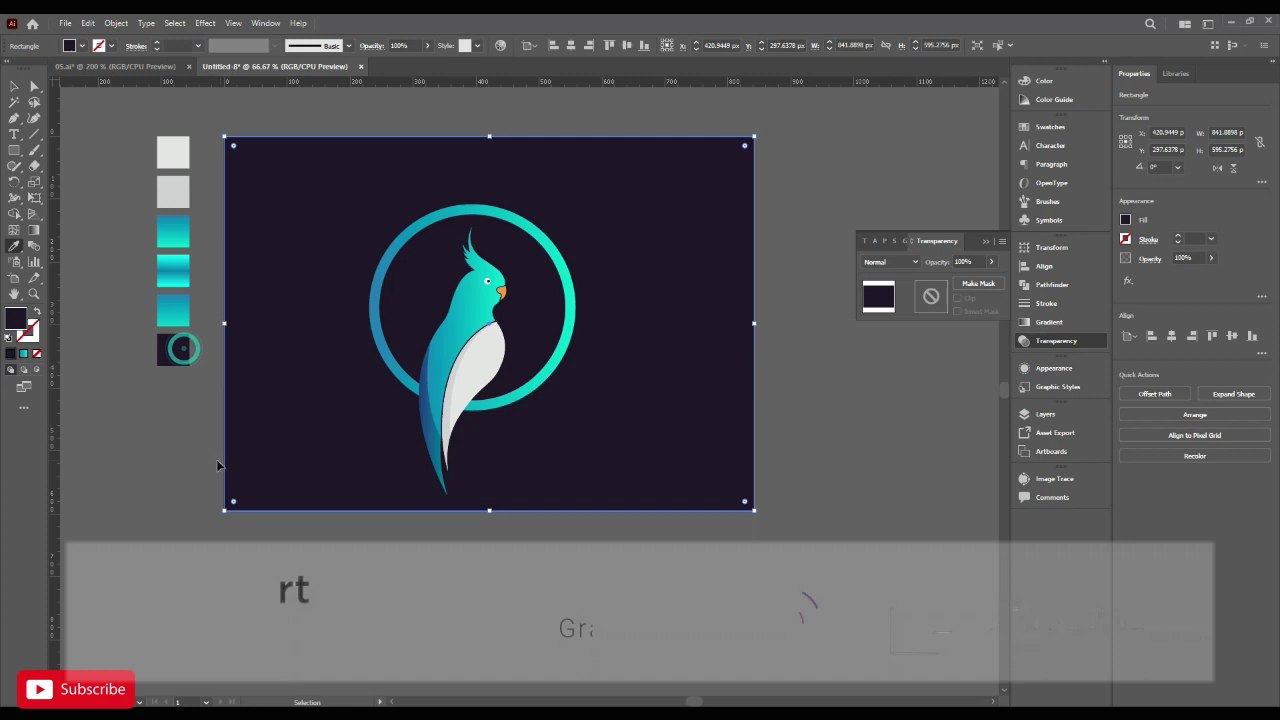
{"action": "left_click", "coordinate": [192, 460]}
{"action": "left_click", "coordinate": [13, 87]}
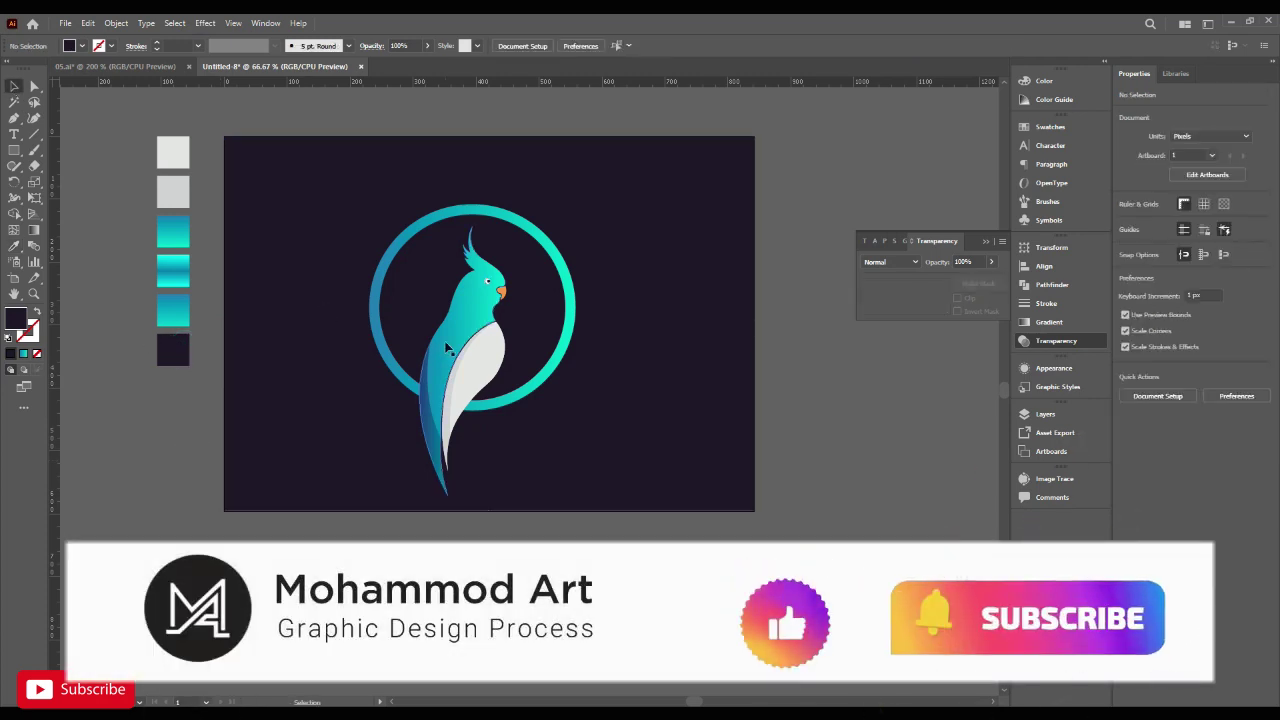